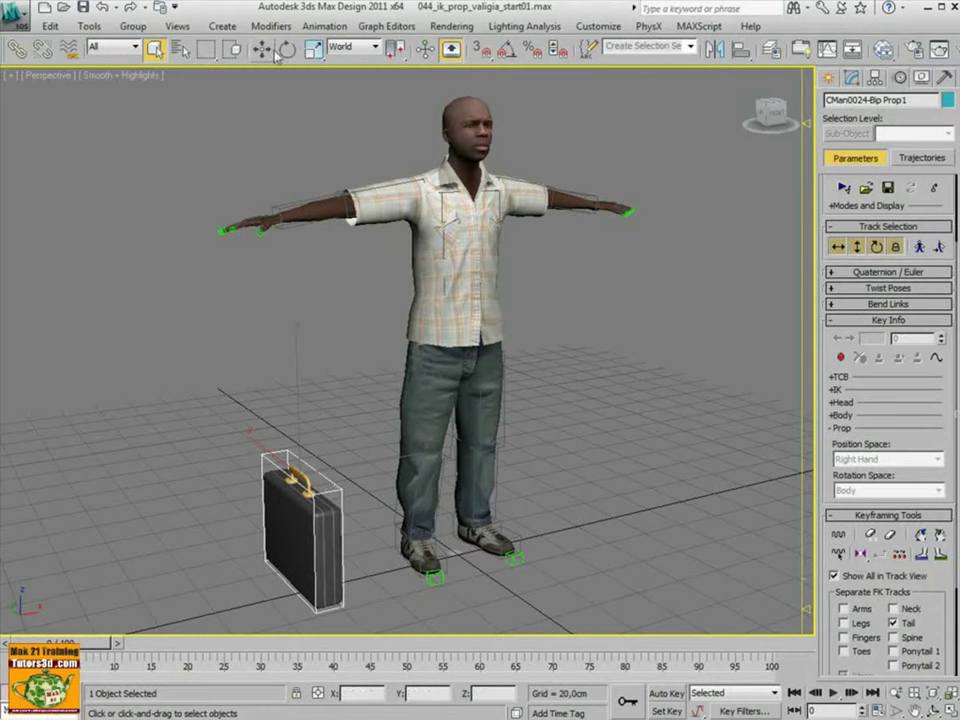
- Set a frame-0 key on the briefcase prop with Position Space and Rotation Space both World
key(w)
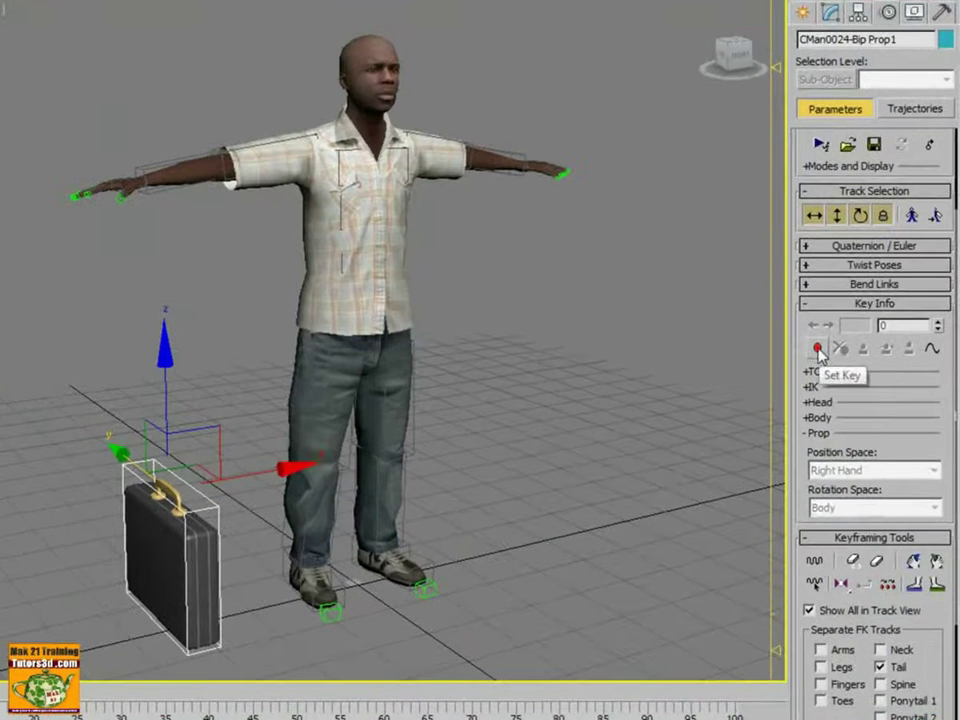
click(826, 351)
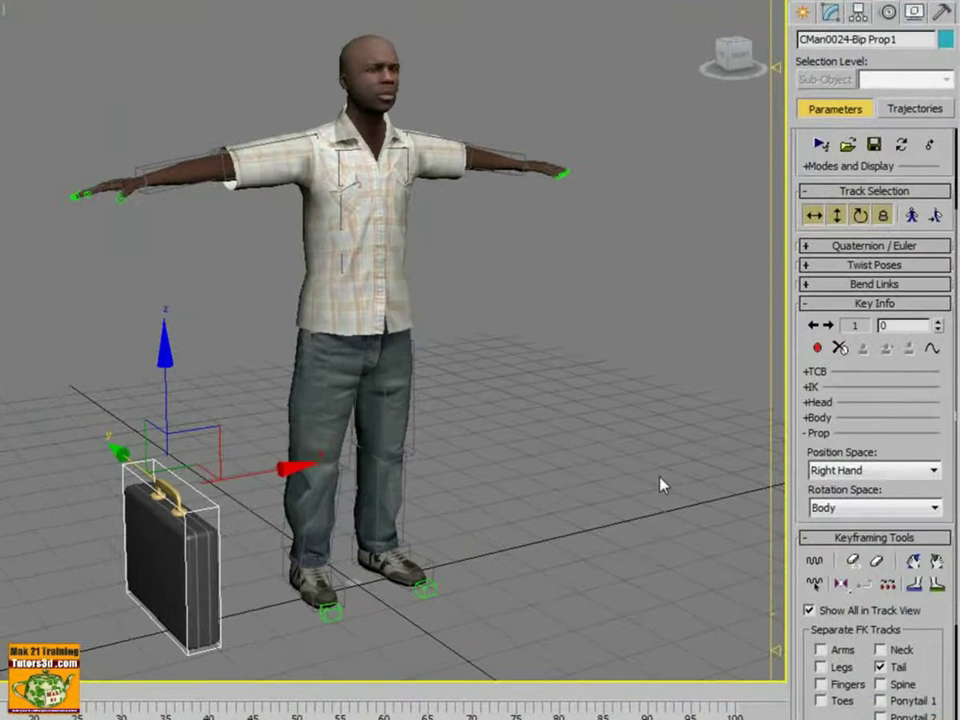
click(932, 470)
click(912, 489)
click(932, 508)
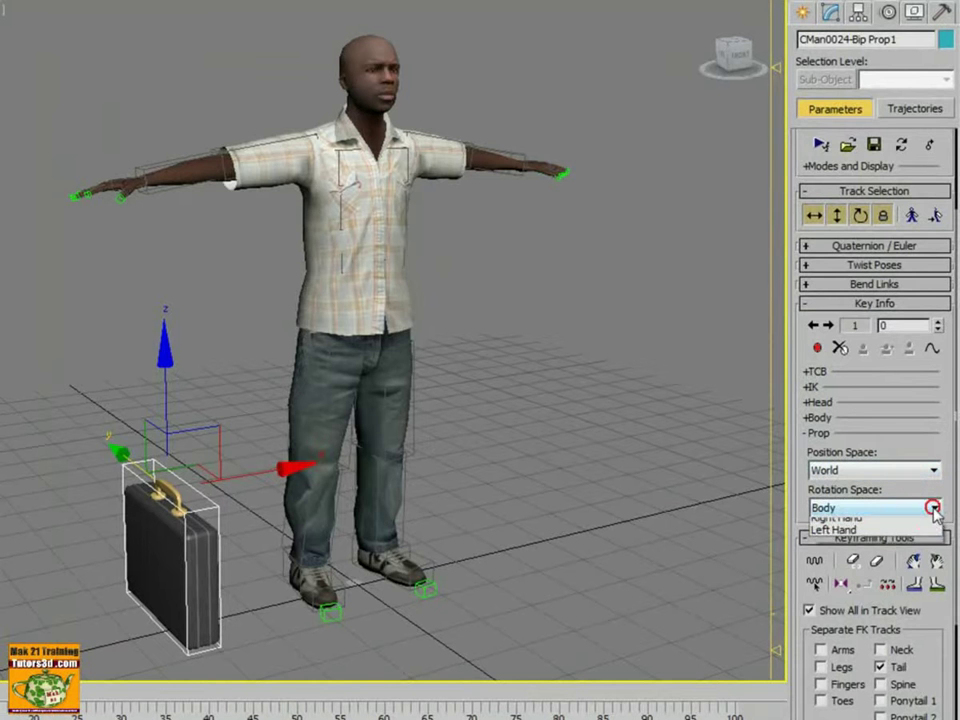
click(917, 523)
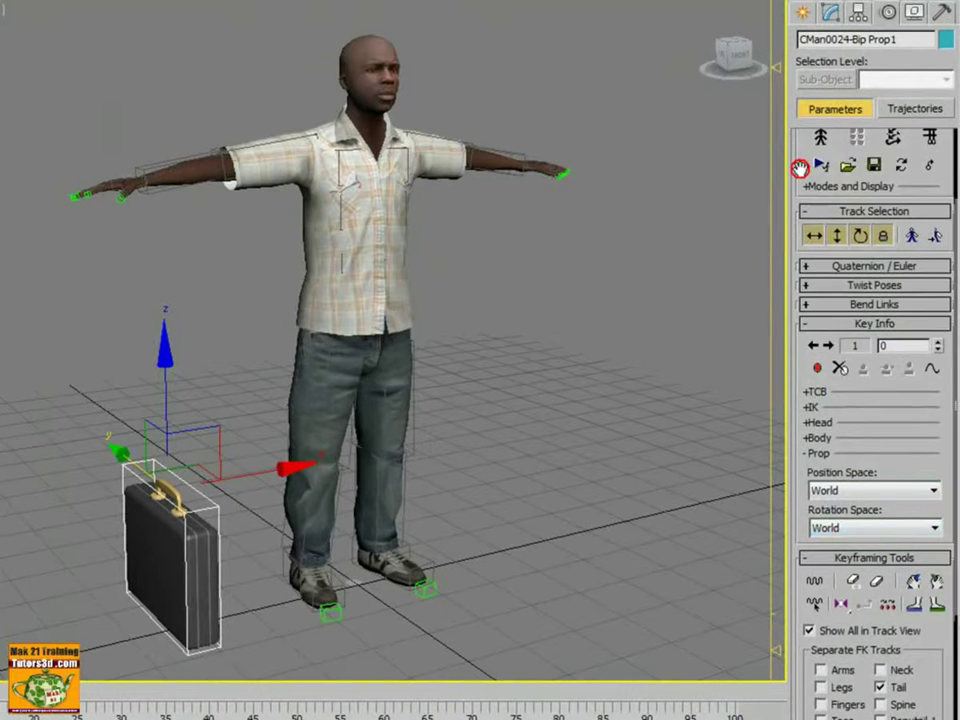
scroll(832, 345, up, 3)
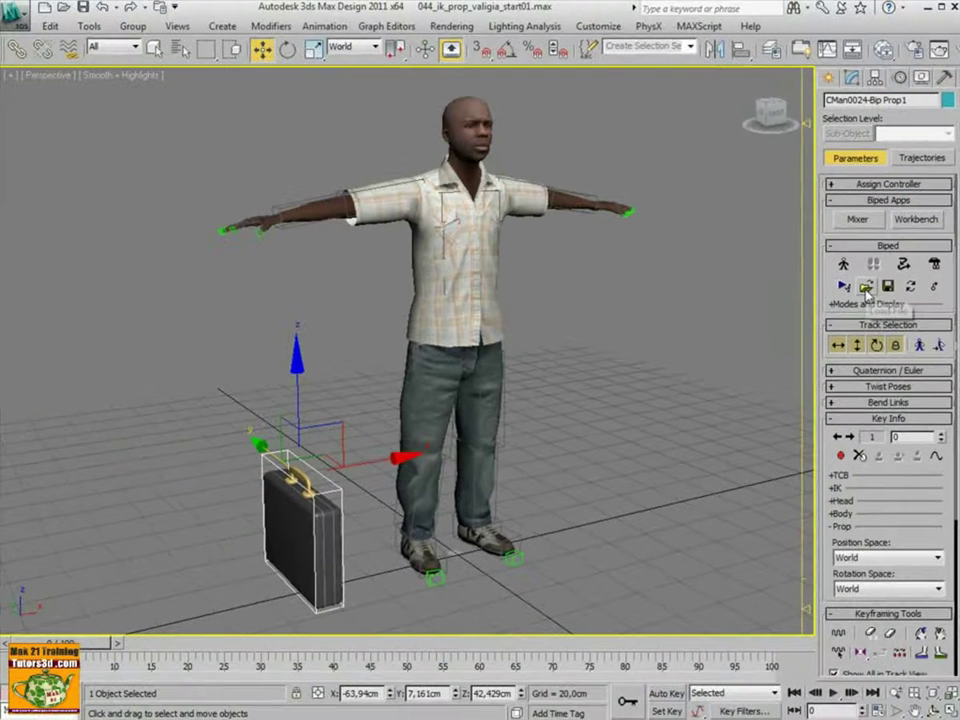
- Load walk freeform.bip from the animations folder onto the biped
click(866, 288)
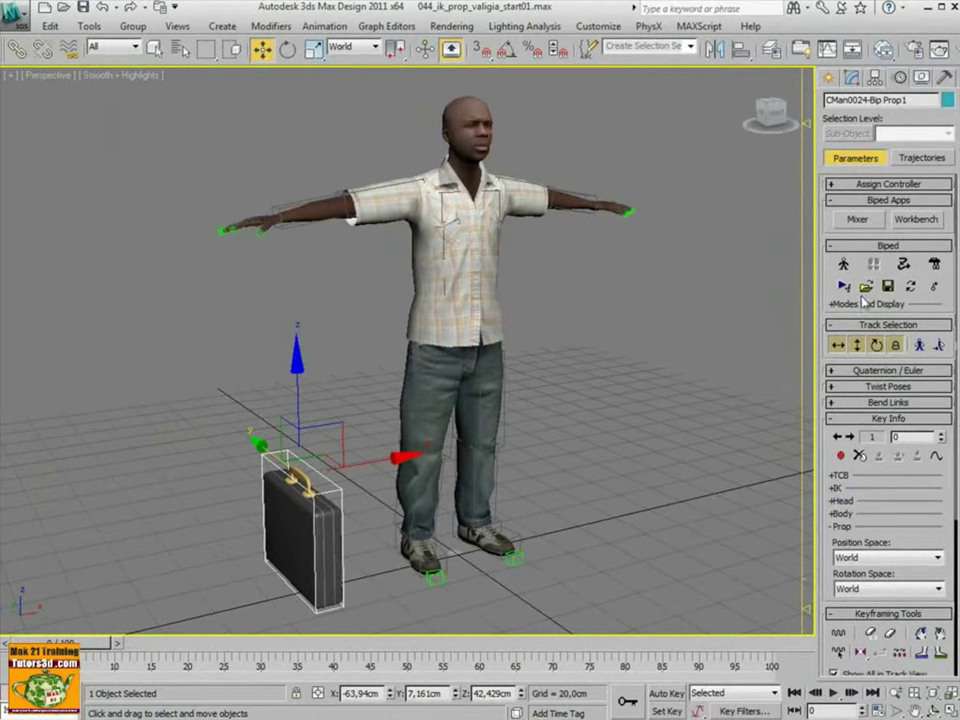
scroll(352, 121, down, 2)
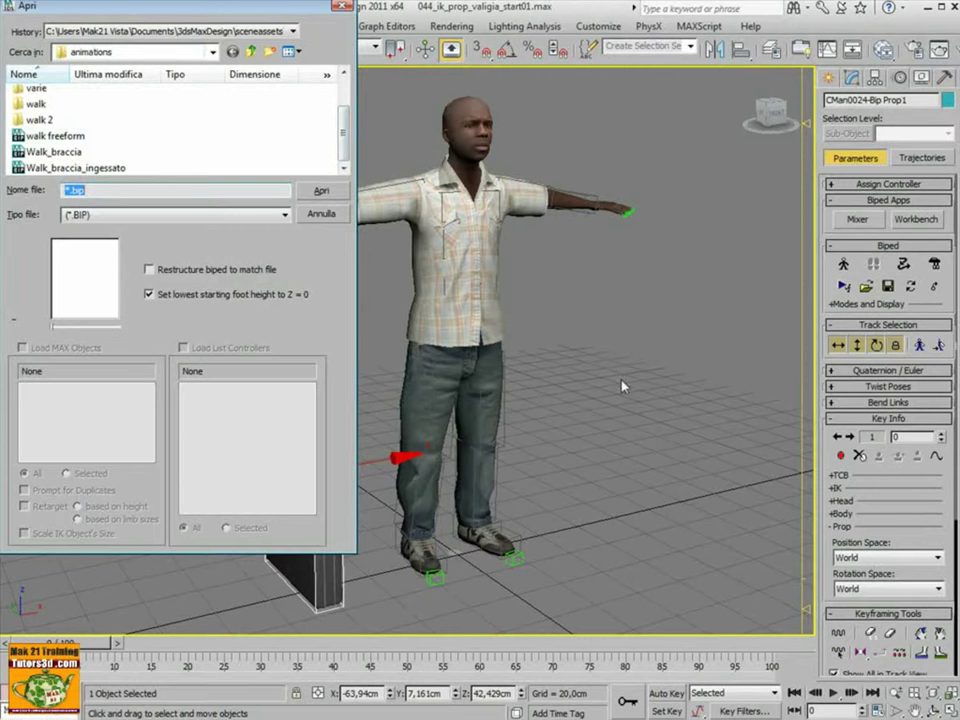
click(70, 138)
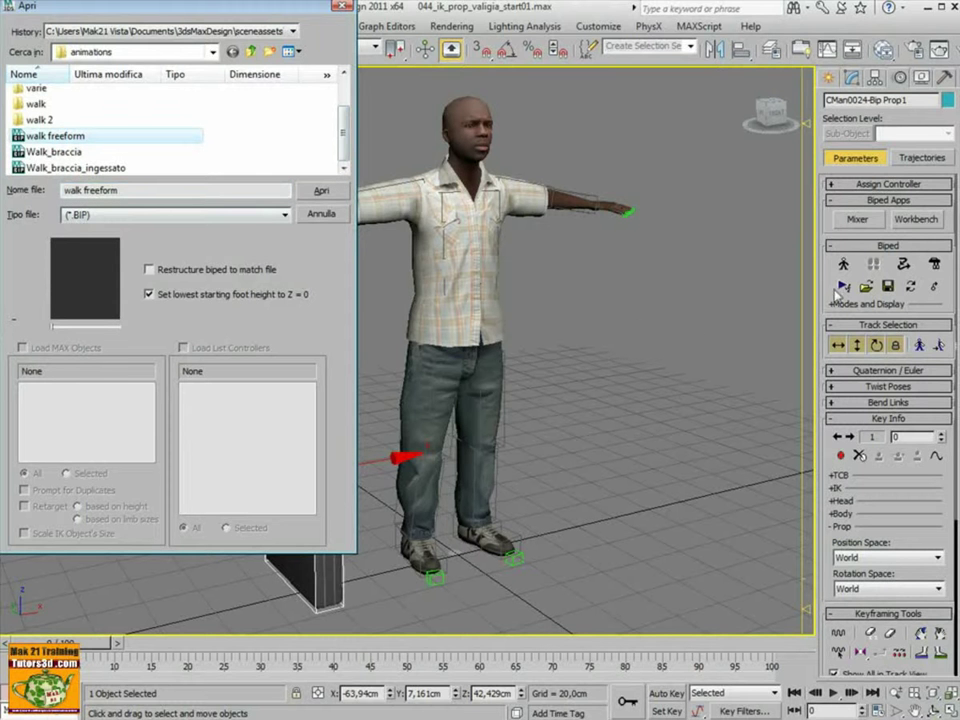
click(321, 190)
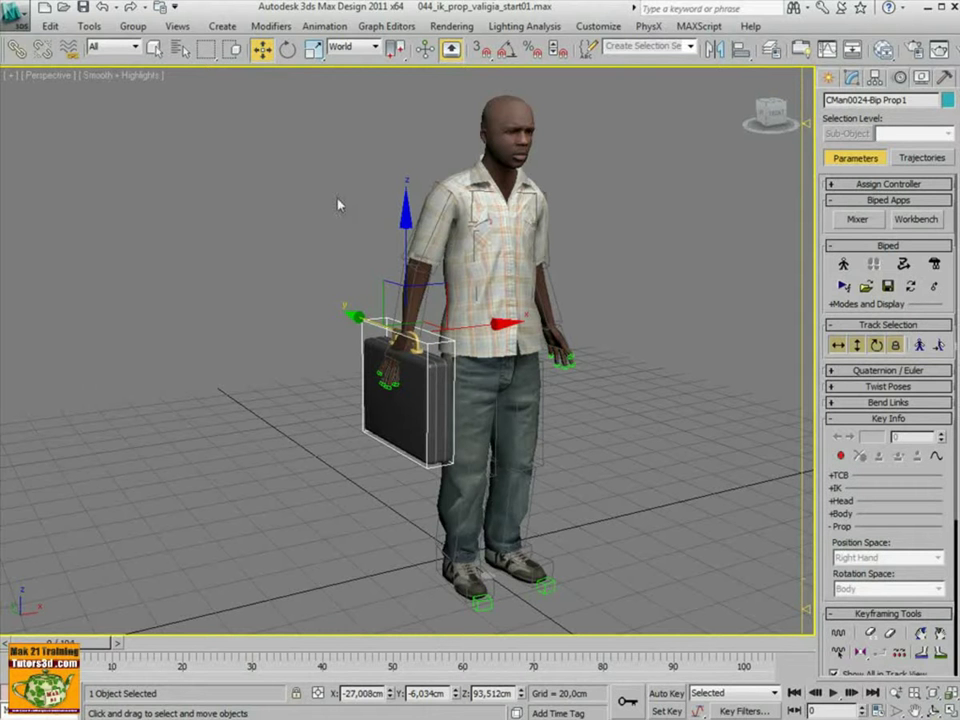
scroll(336, 205, down, 2)
scroll(377, 249, down, 2)
scroll(377, 249, down, 2)
scroll(450, 304, up, 3)
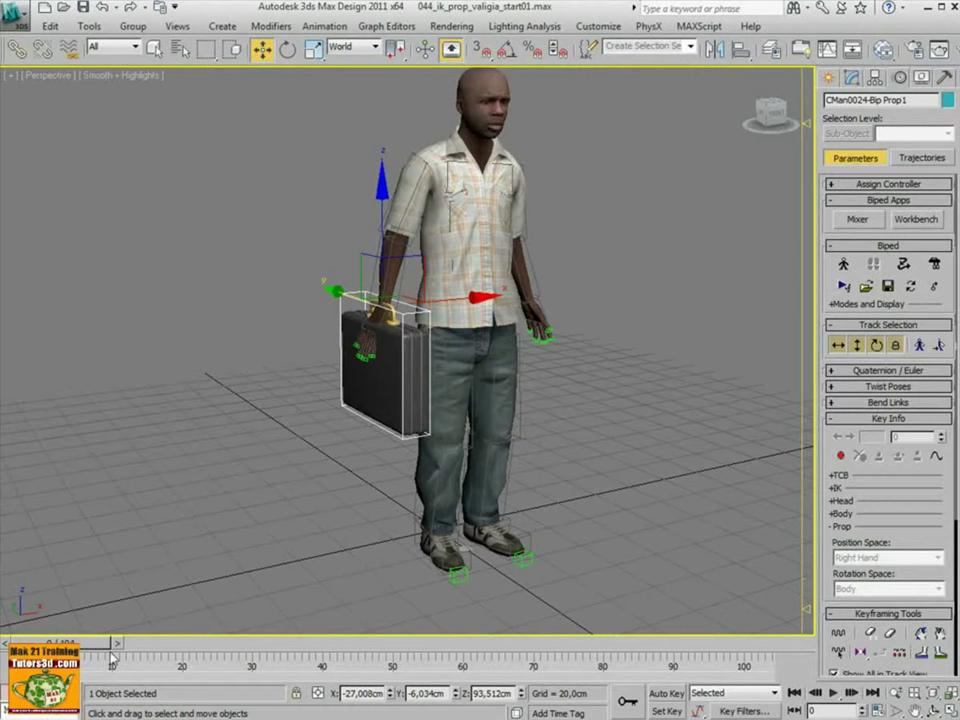
drag(100, 643, 60, 643)
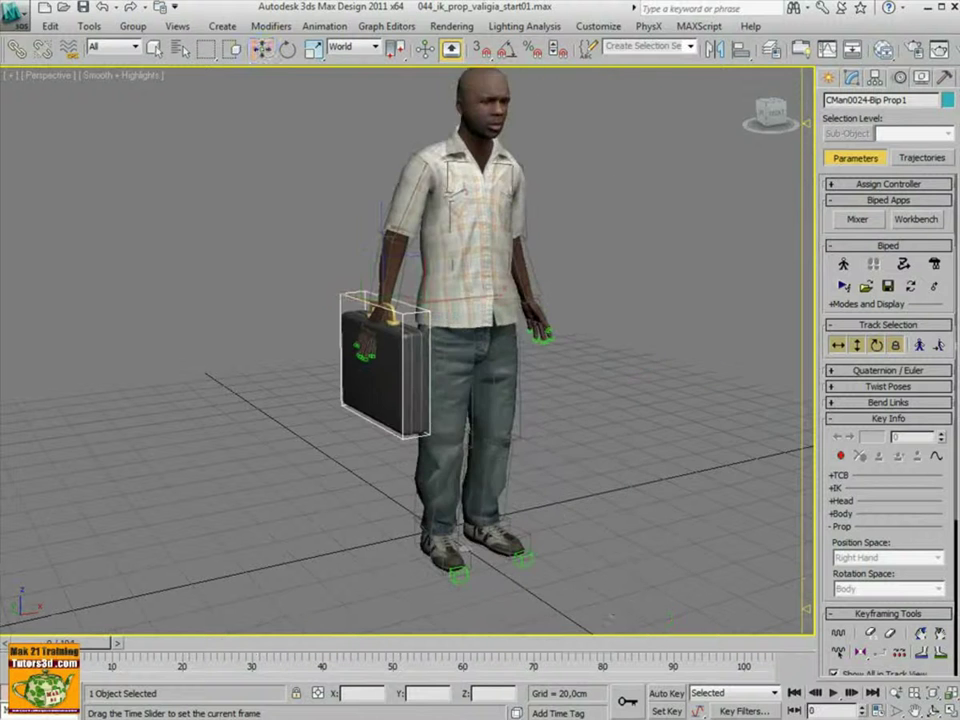
key(w)
scroll(218, 549, down, 2)
scroll(210, 530, down, 1)
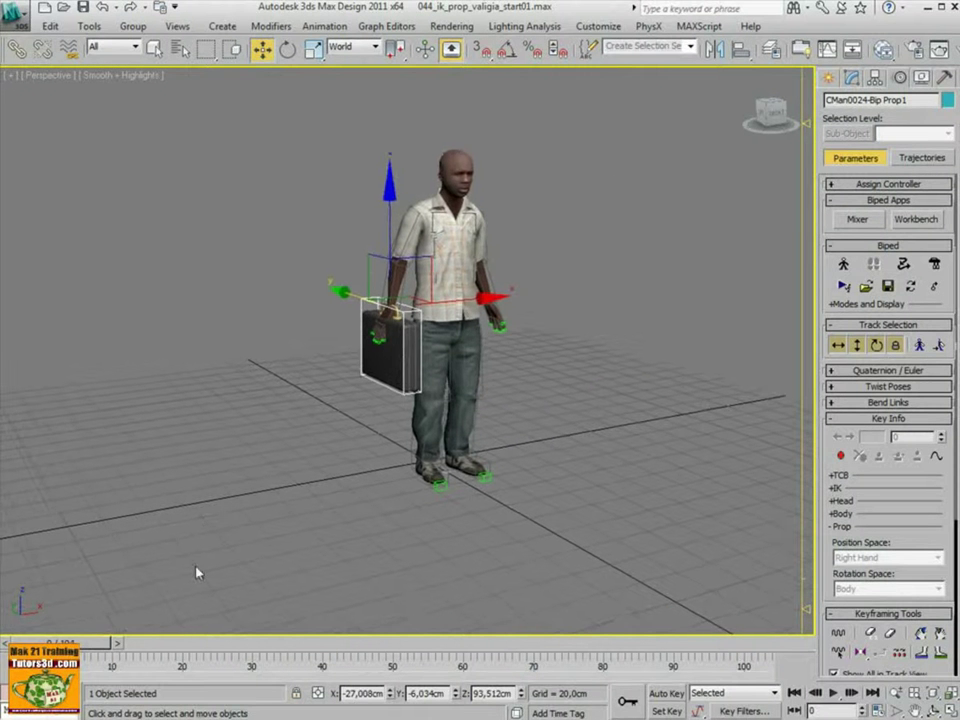
mouse_move(60, 643)
mouse_down()
mouse_move(586, 654)
mouse_move(150, 654)
mouse_move(787, 658)
mouse_move(291, 628)
mouse_move(250, 640)
mouse_move(787, 658)
mouse_move(680, 684)
mouse_up()
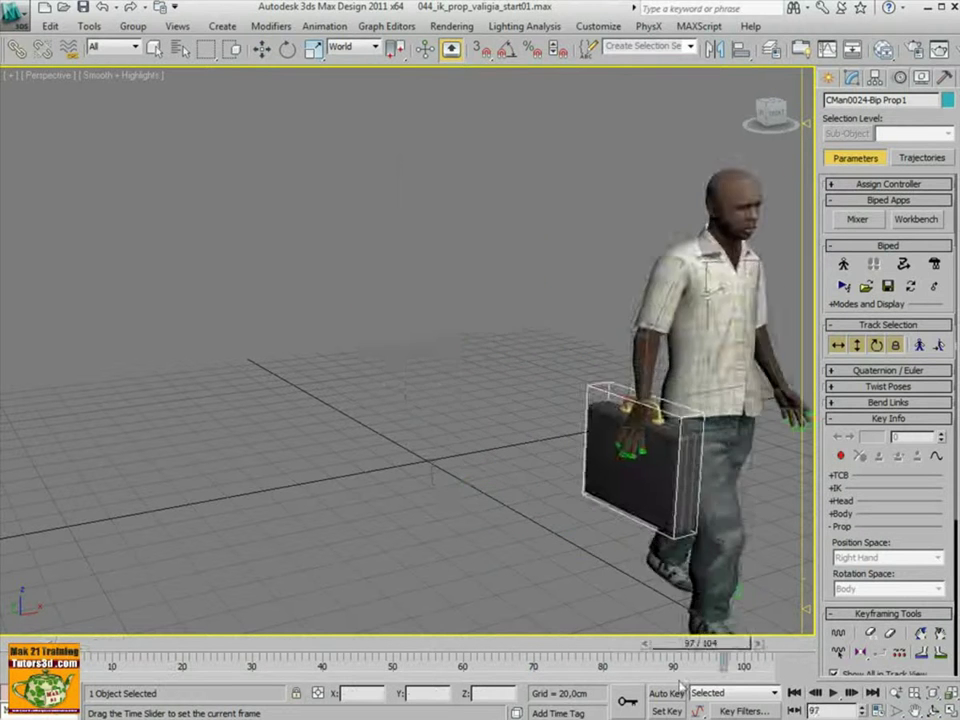
key(Home)
key(w)
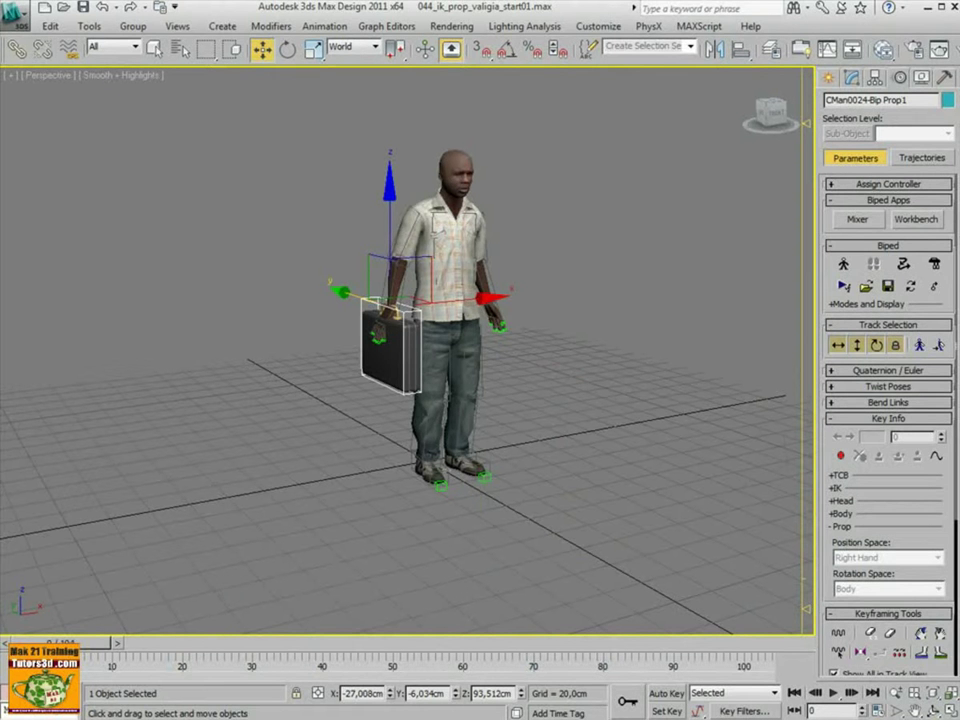
- Set the animation length to 145 frames in Time Configuration
click(870, 711)
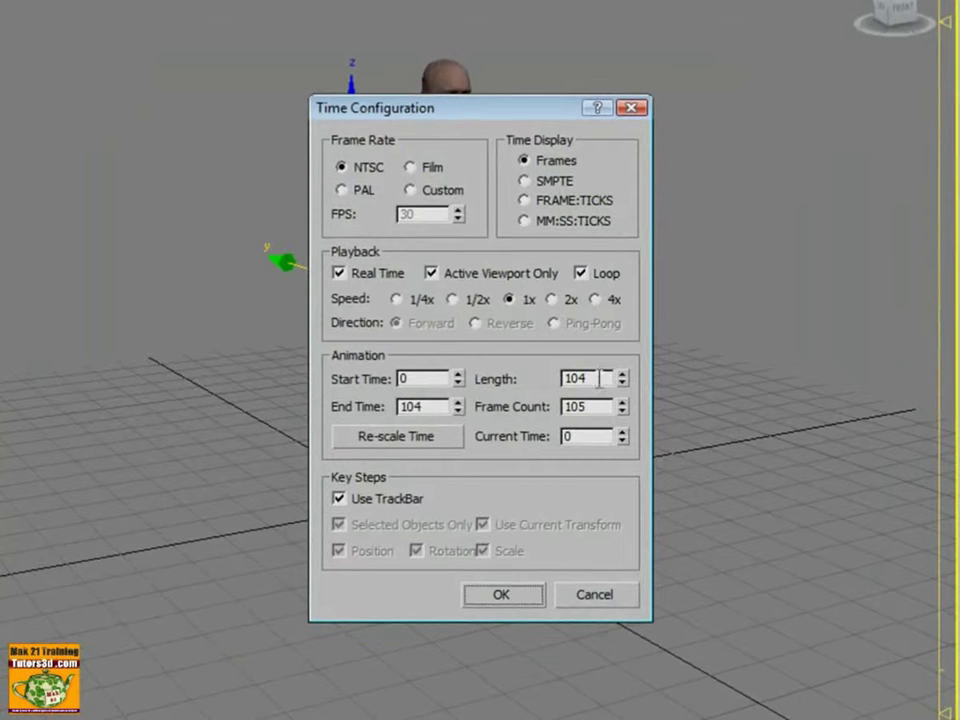
double_click(585, 378)
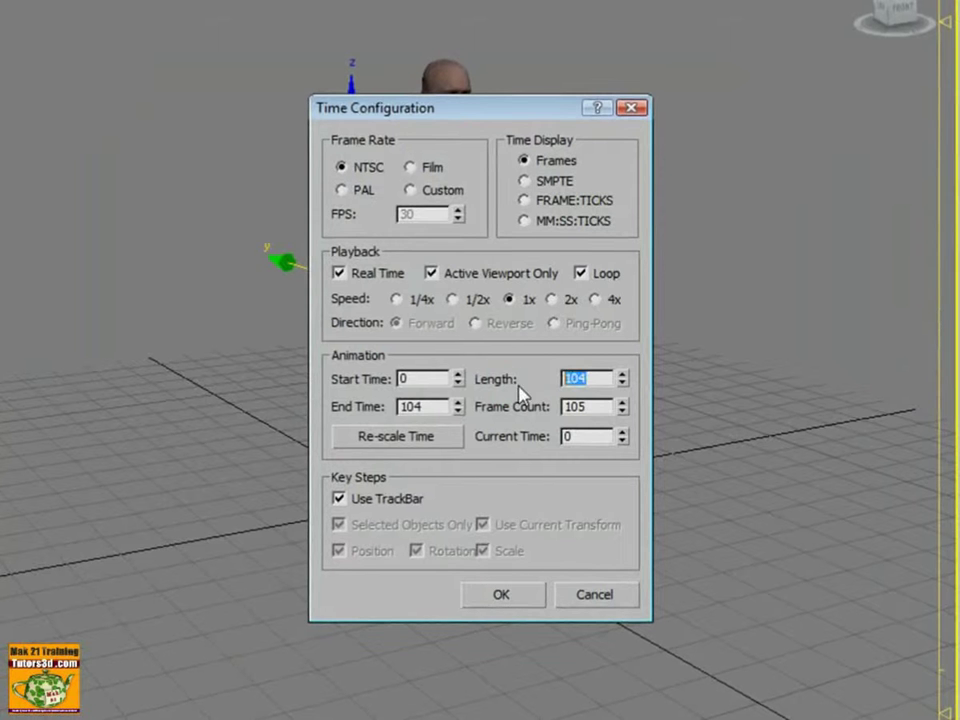
text(14)
click(510, 596)
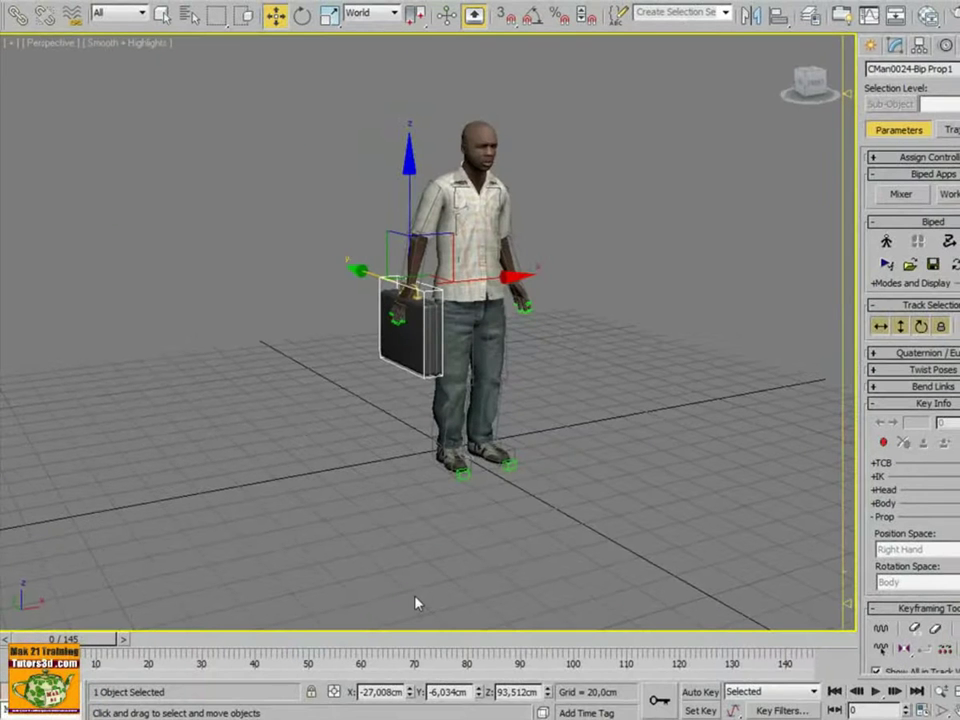
- Select the whole biped and briefcase and drag all their track bar keys later, toward frame 140
drag(318, 94, 604, 510)
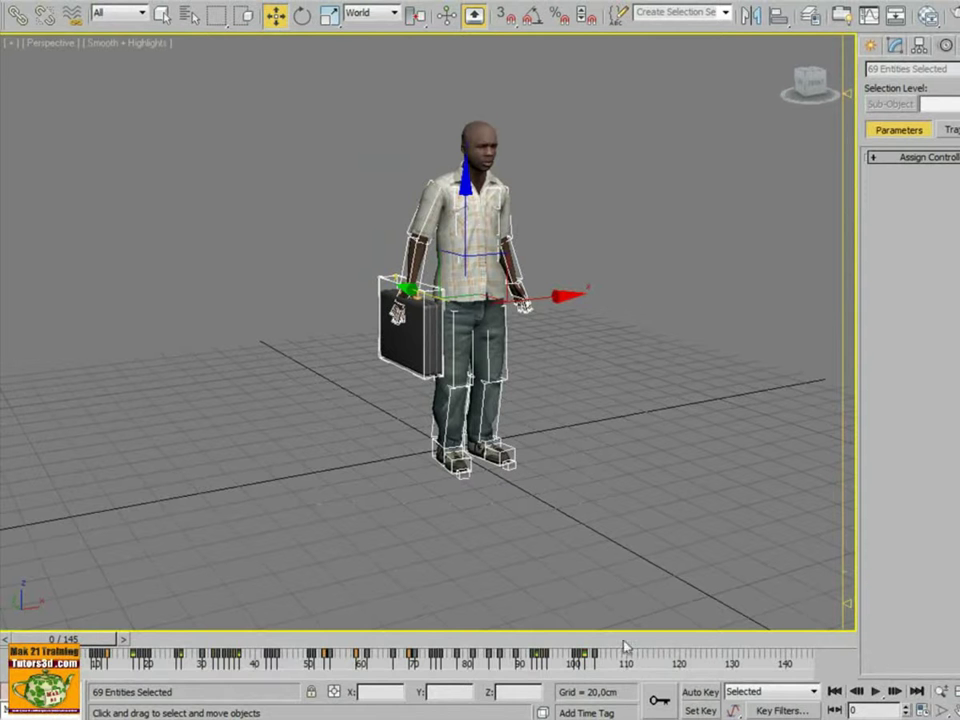
drag(636, 655, 90, 656)
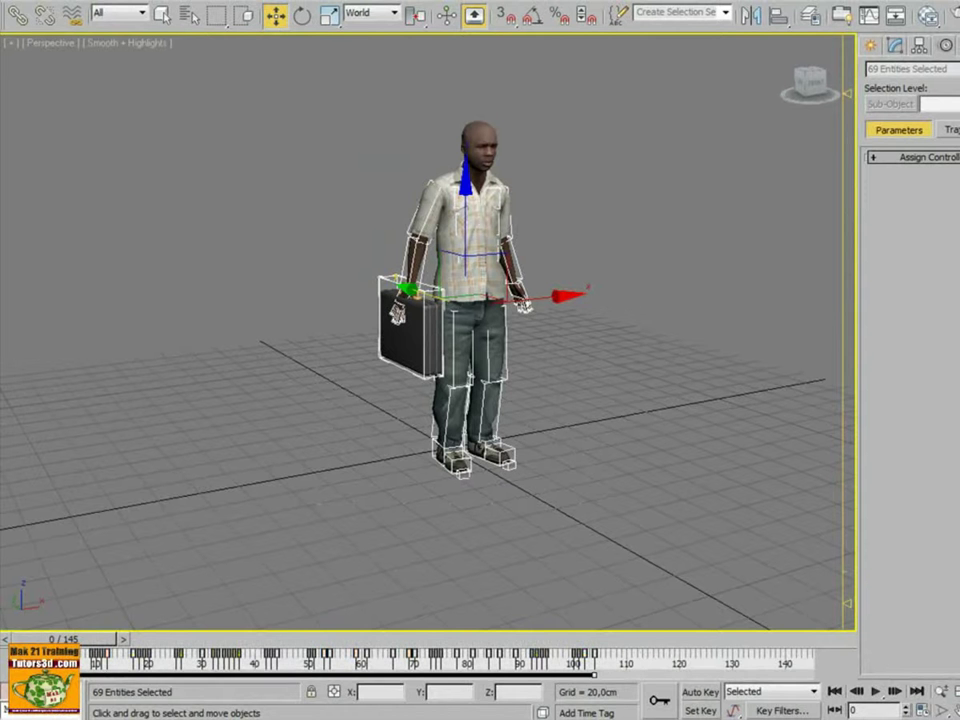
drag(461, 655, 647, 660)
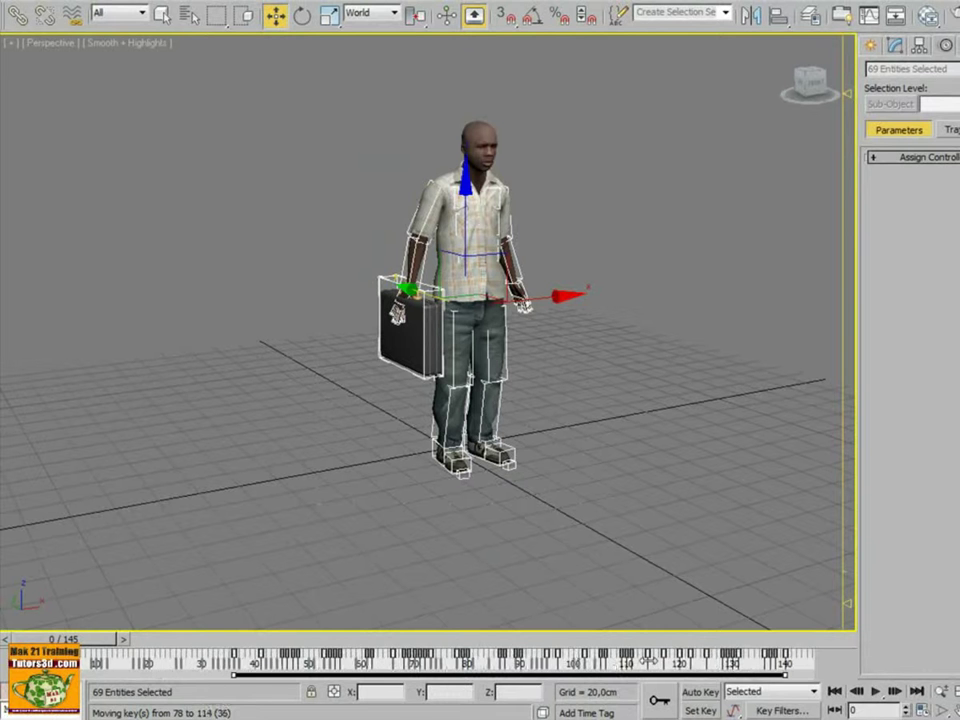
mouse_move(70, 638)
mouse_down()
mouse_move(128, 651)
mouse_move(697, 652)
mouse_move(75, 652)
mouse_up()
key(w)
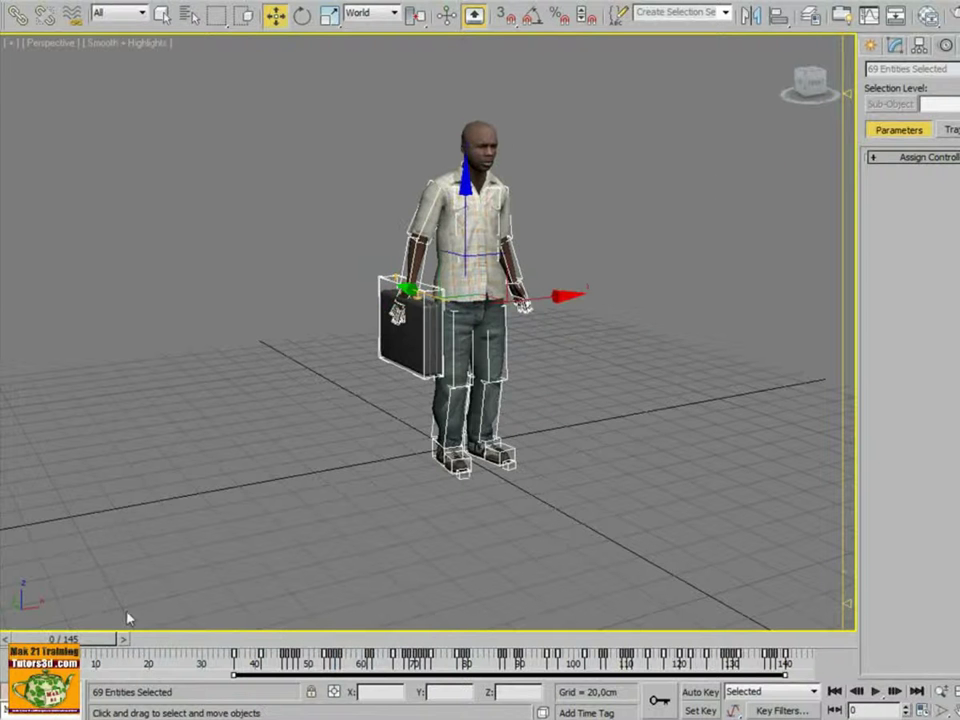
scroll(313, 561, up, 3)
middle_drag(311, 553, 285, 527)
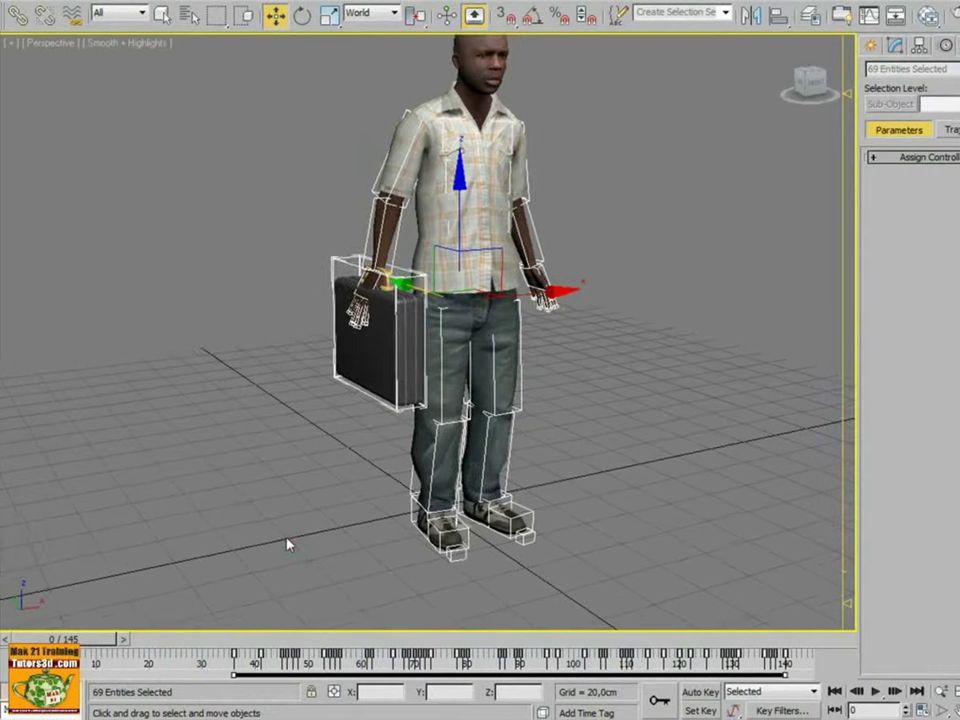
- Select only the briefcase and key it at frame 0 with World position and rotation spaces
click(290, 541)
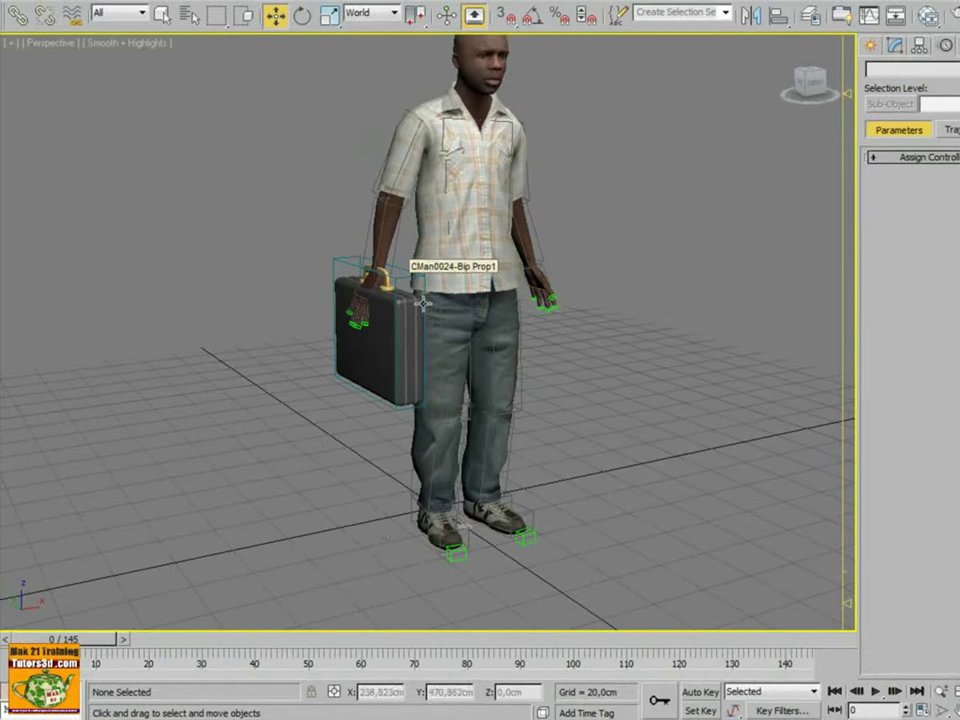
click(380, 330)
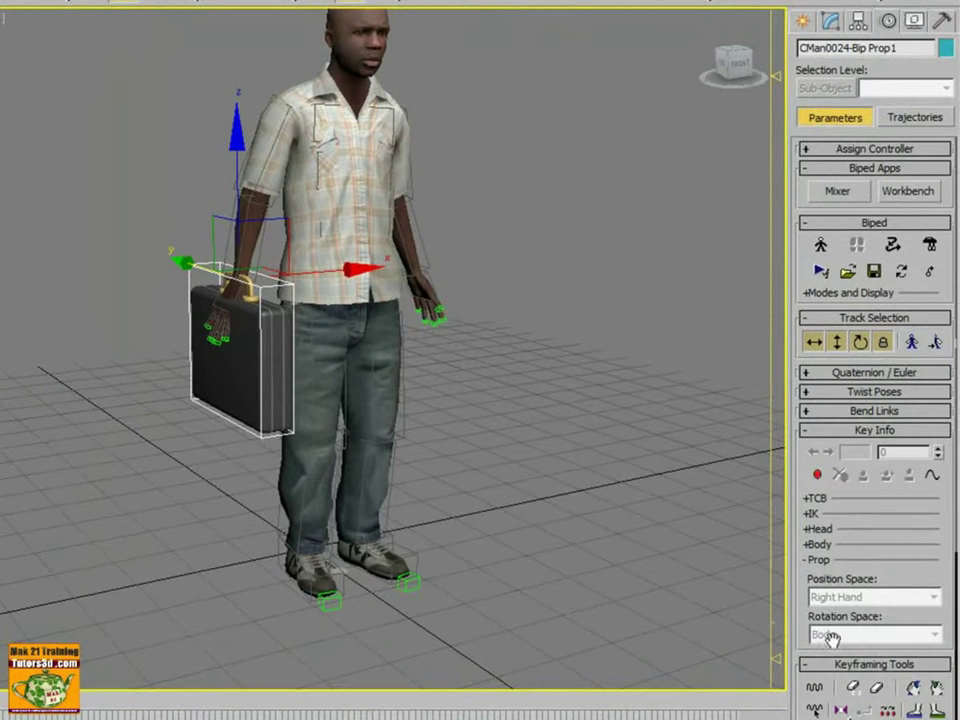
click(817, 475)
click(933, 597)
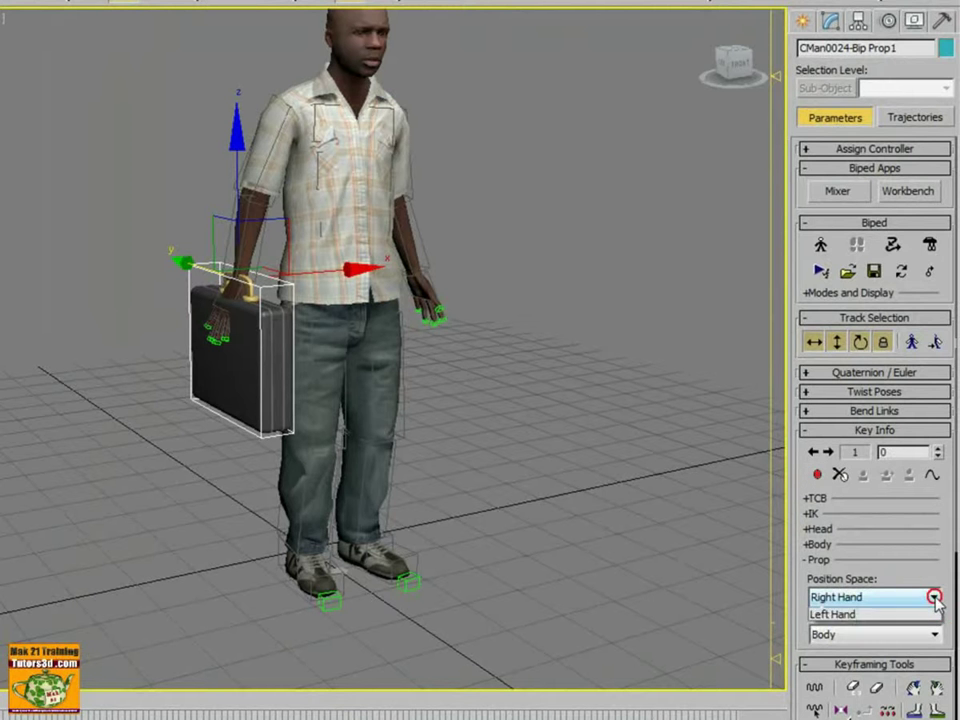
click(921, 614)
click(934, 634)
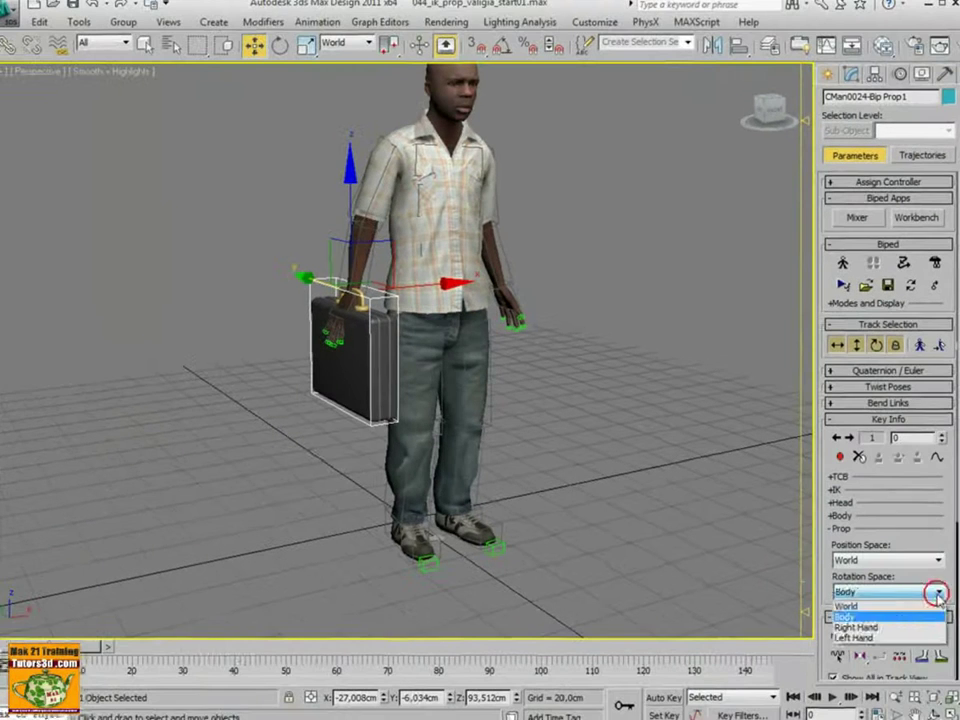
click(915, 652)
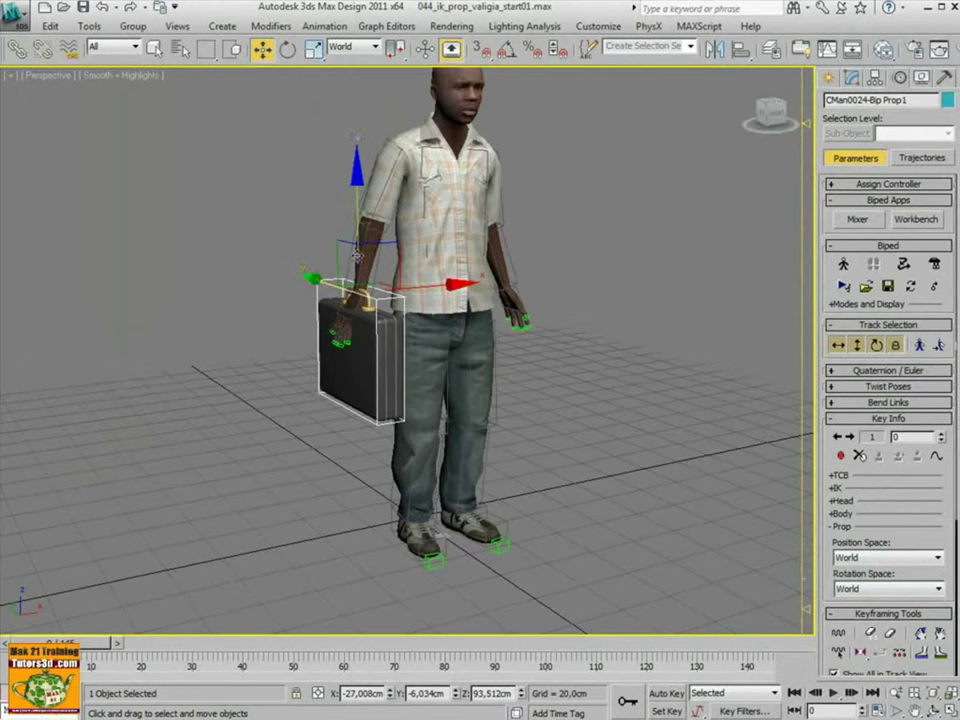
- Lower the briefcase toward the floor, check it at frame 11, and return to frame 0
drag(360, 222, 362, 320)
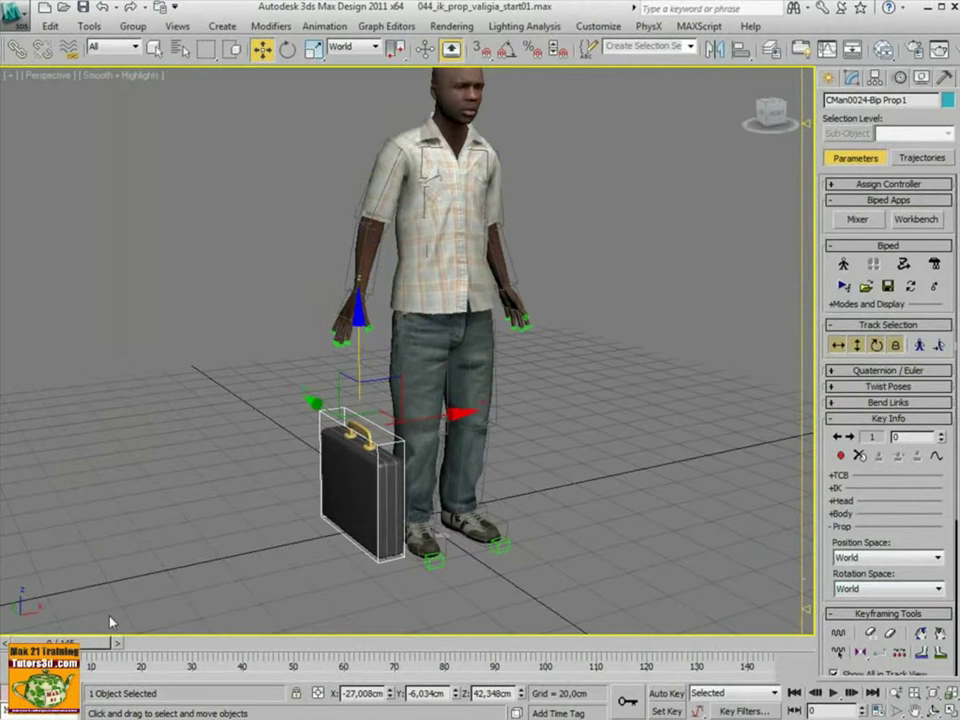
mouse_move(100, 642)
mouse_down()
mouse_move(762, 648)
mouse_move(50, 648)
mouse_up()
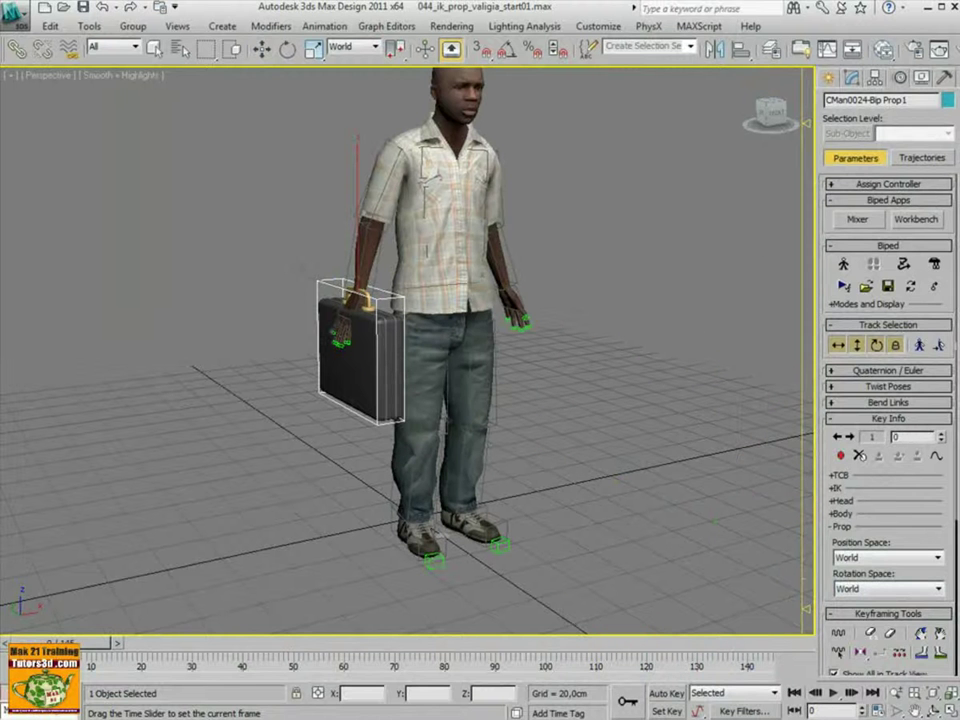
key(w)
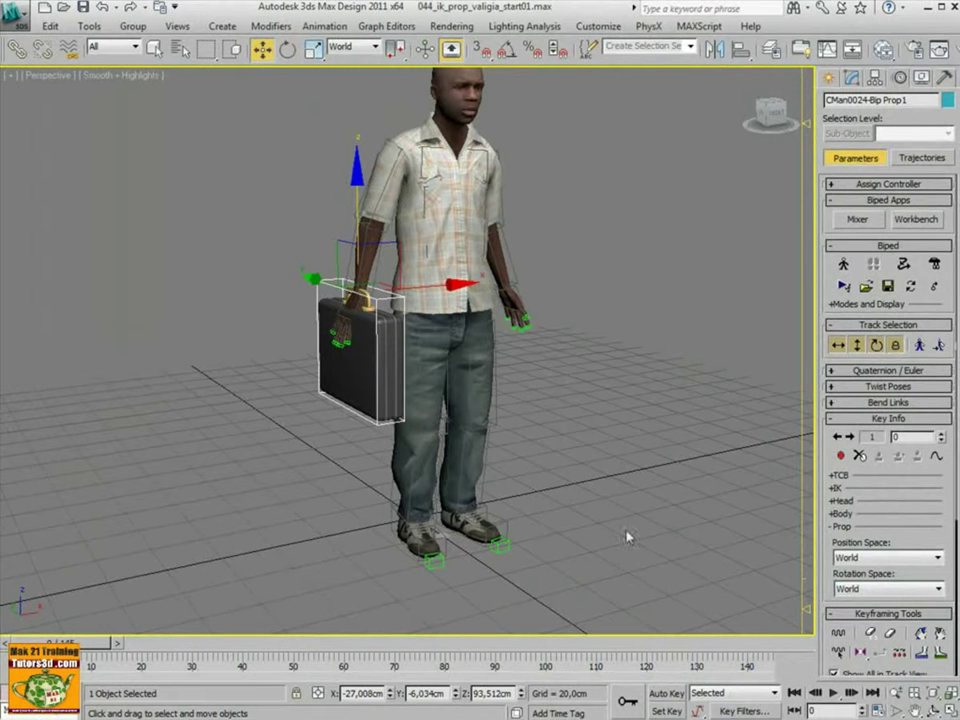
- Turn on Figure Mode and lower the briefcase until it rests on the floor in the Front view
click(843, 265)
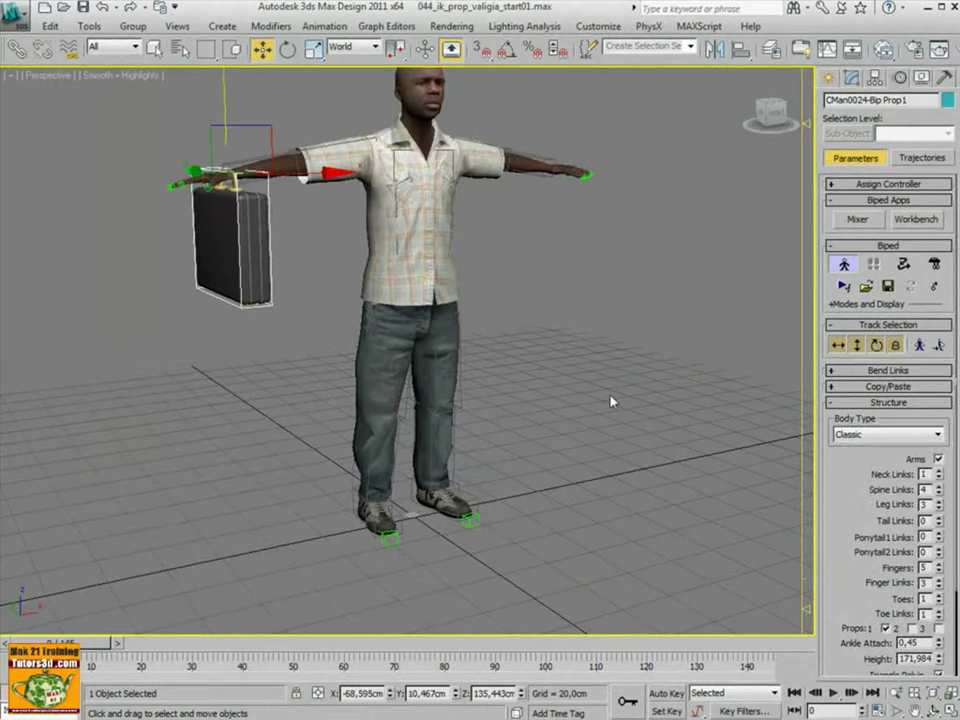
drag(228, 145, 242, 381)
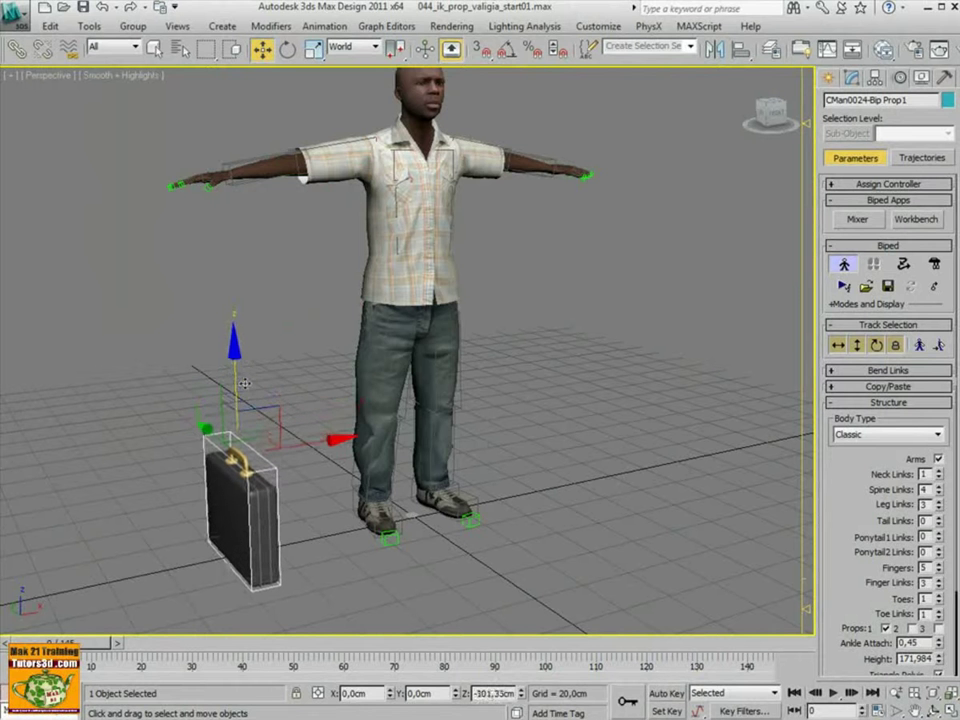
key(alt+w)
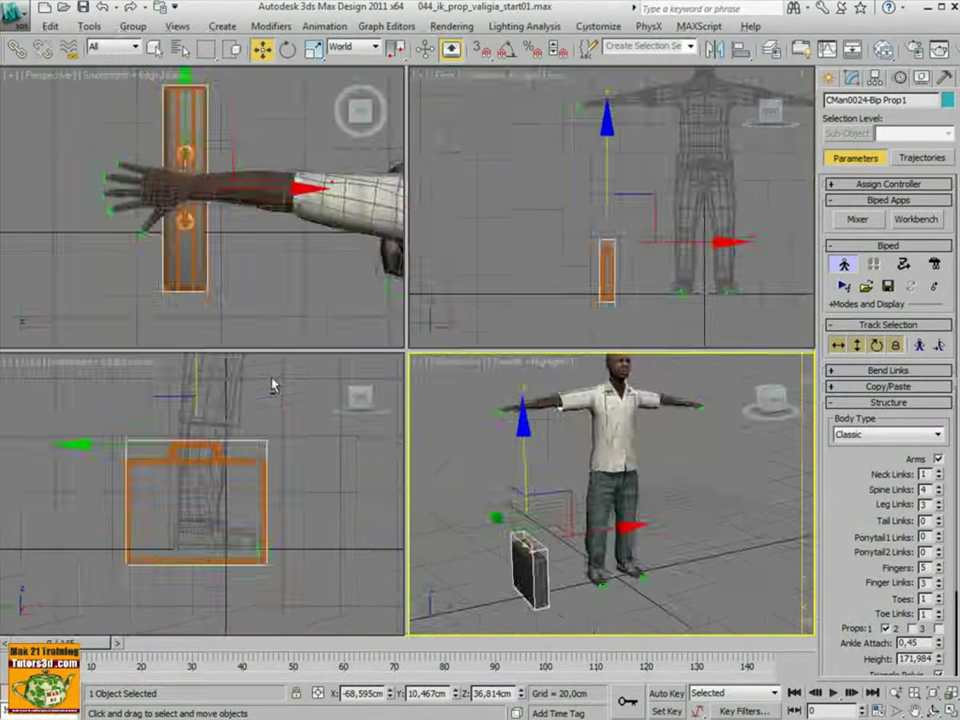
right_click(562, 298)
key(alt+w)
scroll(429, 285, up, 2)
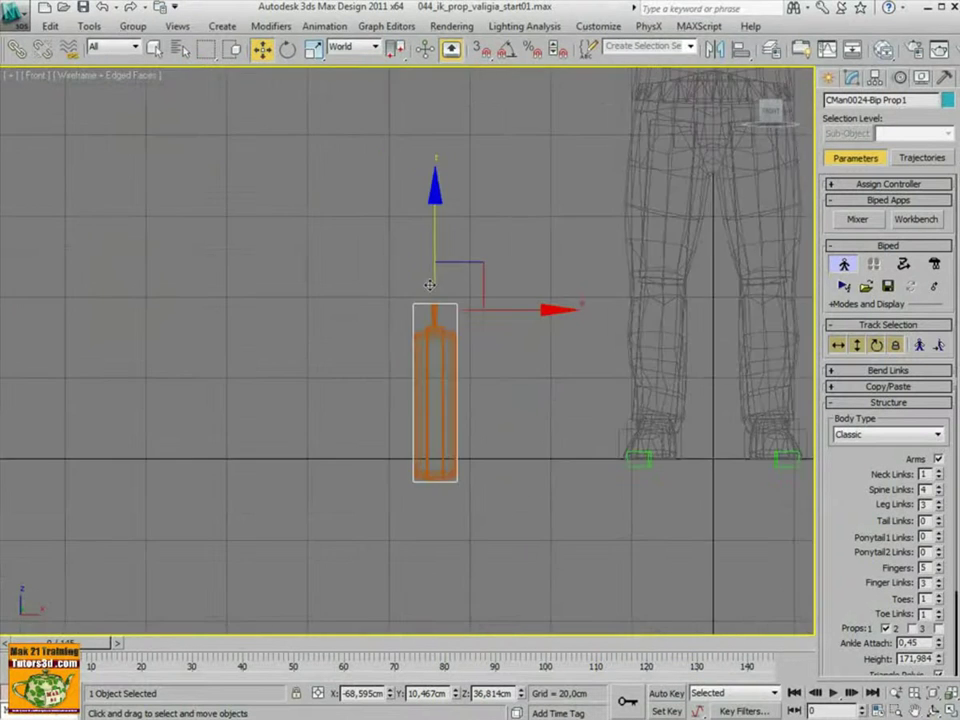
mouse_move(435, 251)
mouse_down()
mouse_move(424, 216)
mouse_move(429, 227)
mouse_up()
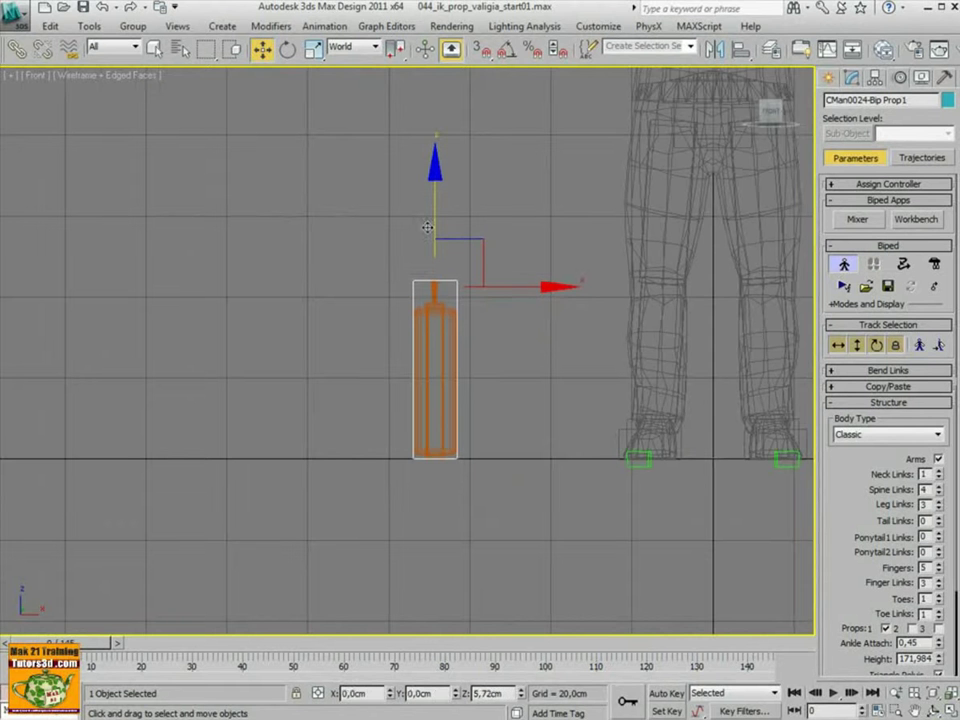
- Check the briefcase placement in the Left and Perspective views and frame the character
key(alt+w)
right_click(316, 515)
key(alt+w)
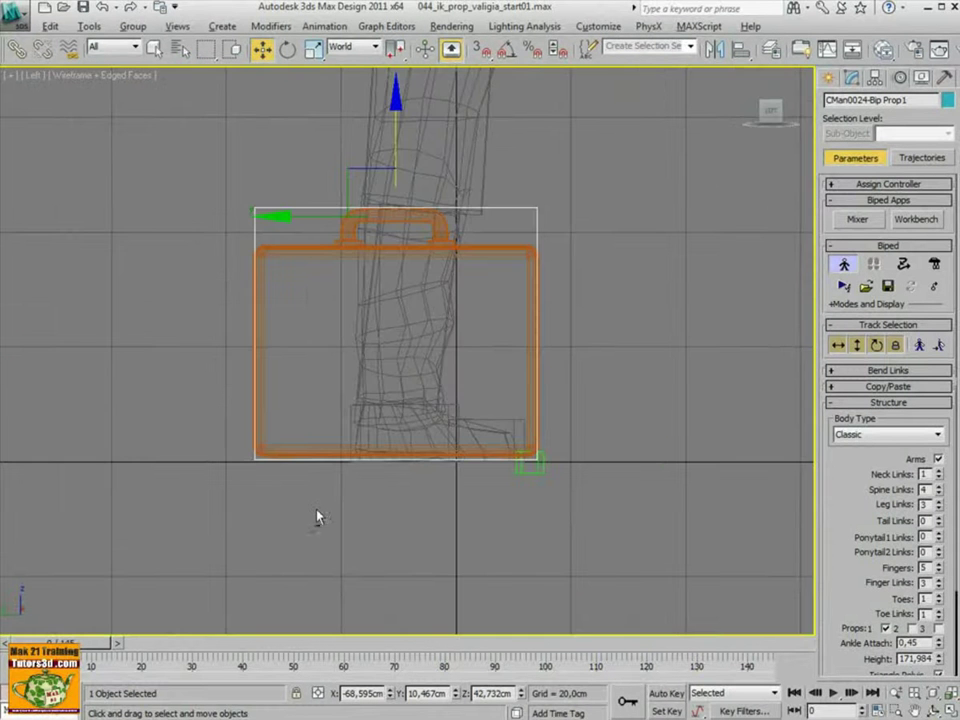
key(alt+w)
right_click(549, 474)
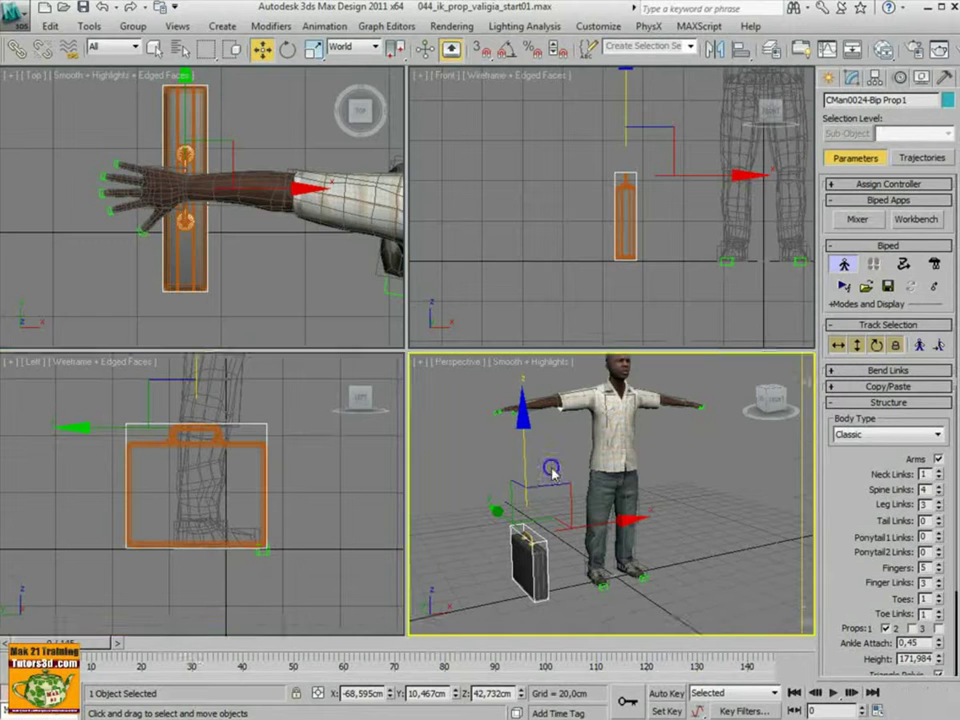
key(alt+w)
middle_drag(484, 381, 521, 421)
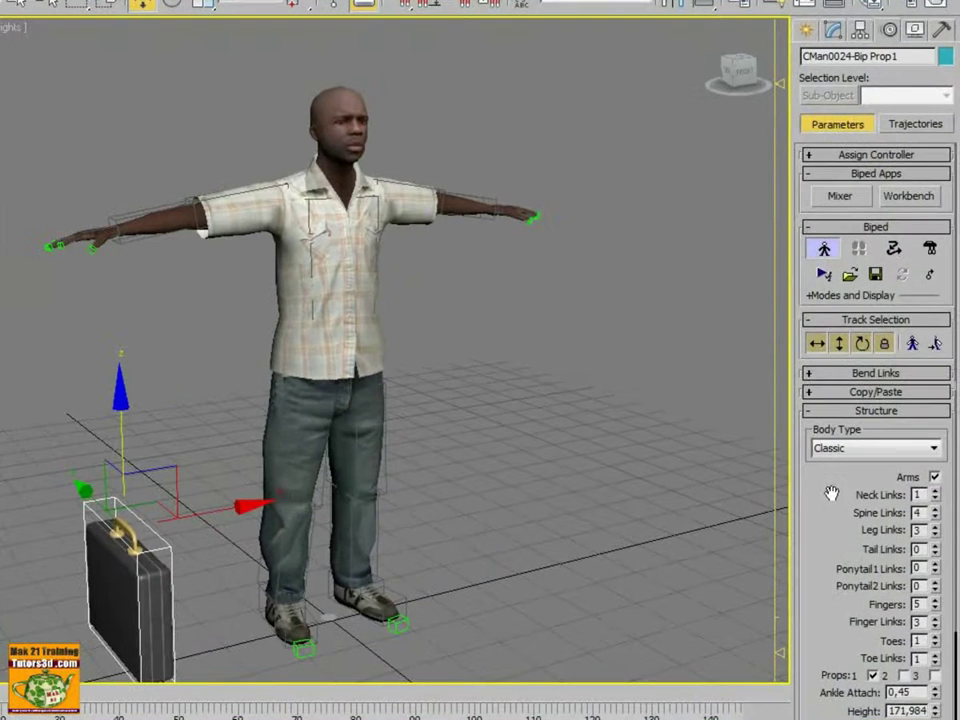
drag(842, 485, 823, 388)
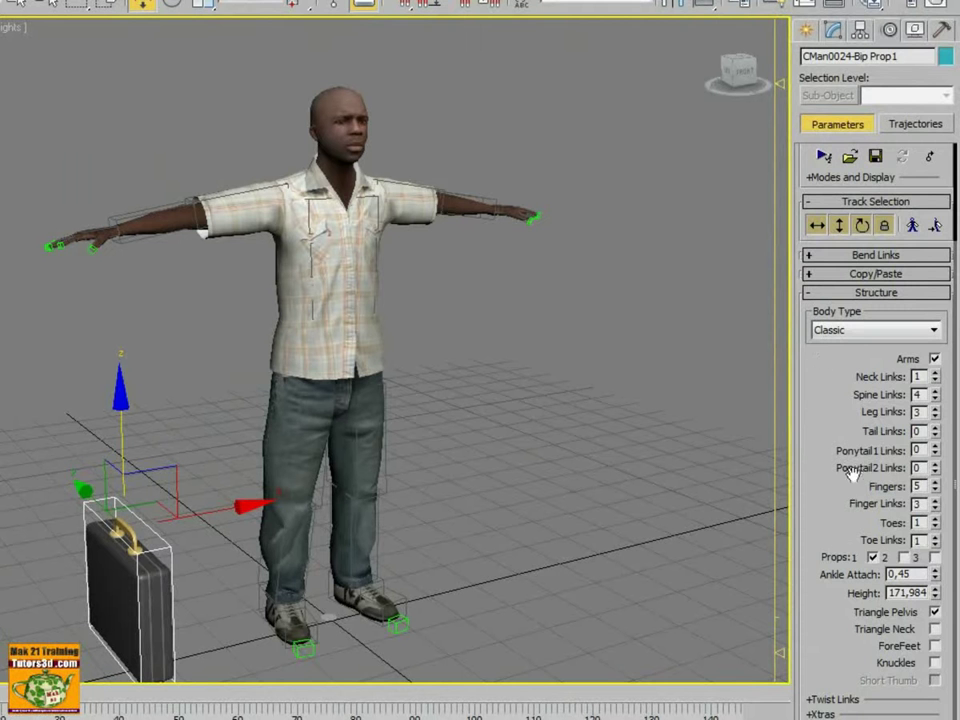
click(823, 294)
- Create copy collection Col01 and store the current T-pose as Pose01
click(810, 392)
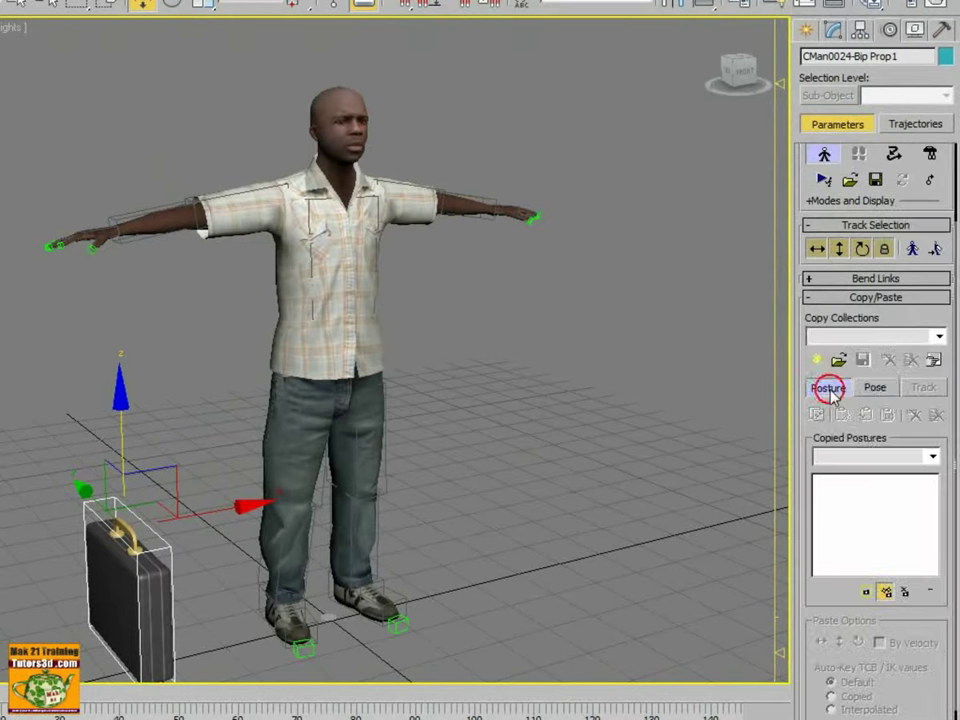
click(874, 388)
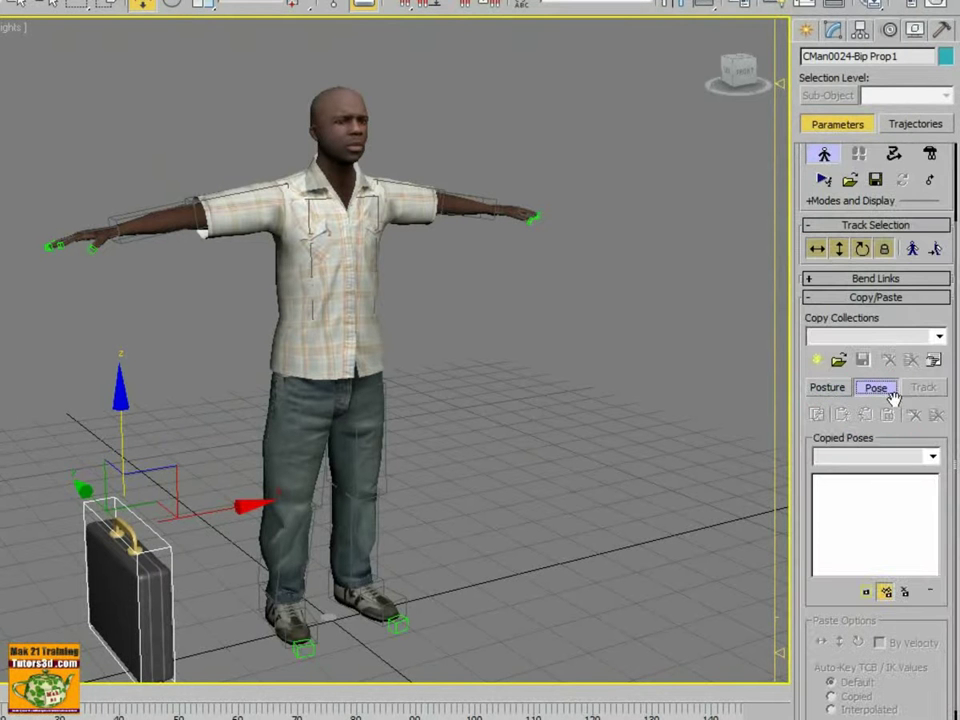
click(816, 360)
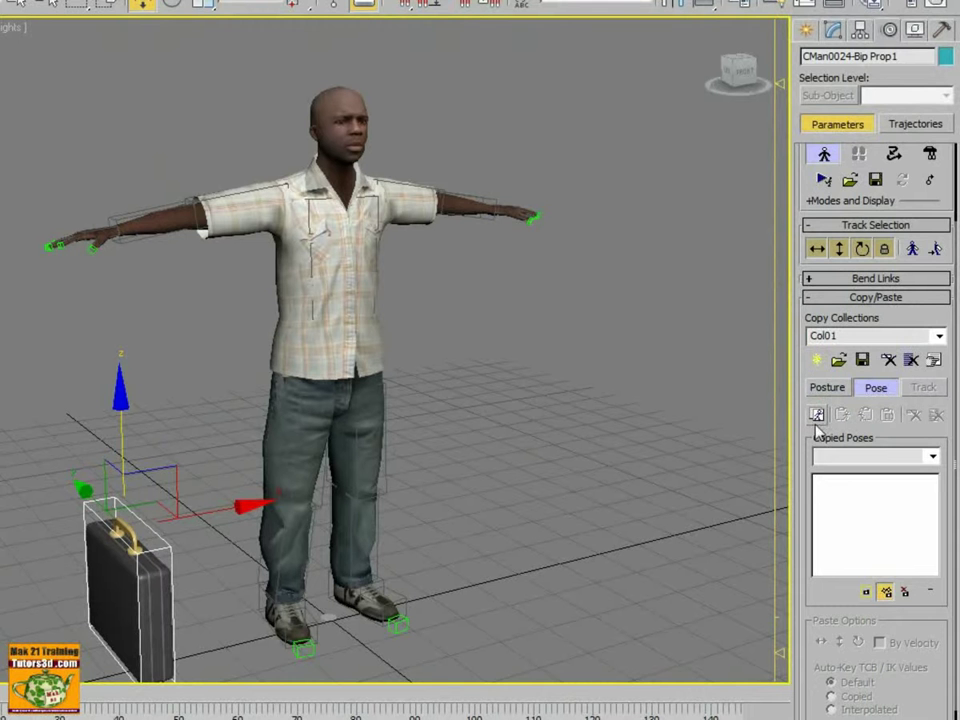
click(816, 414)
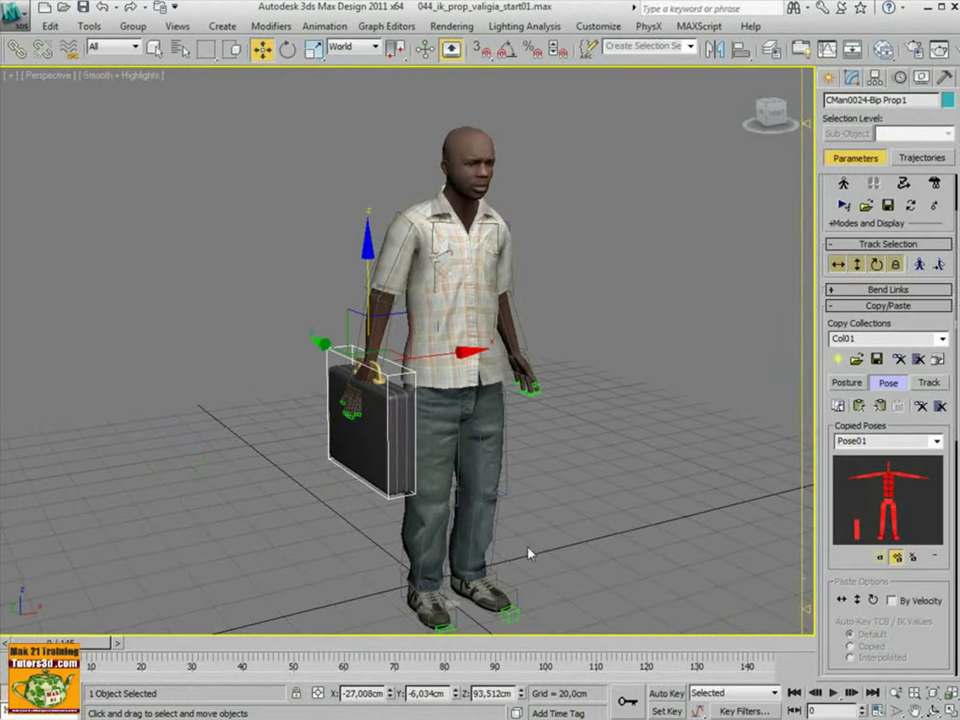
- Paste Pose01 onto the character and scrub ahead to frame 14 to check the walk
middle_drag(552, 520, 531, 479)
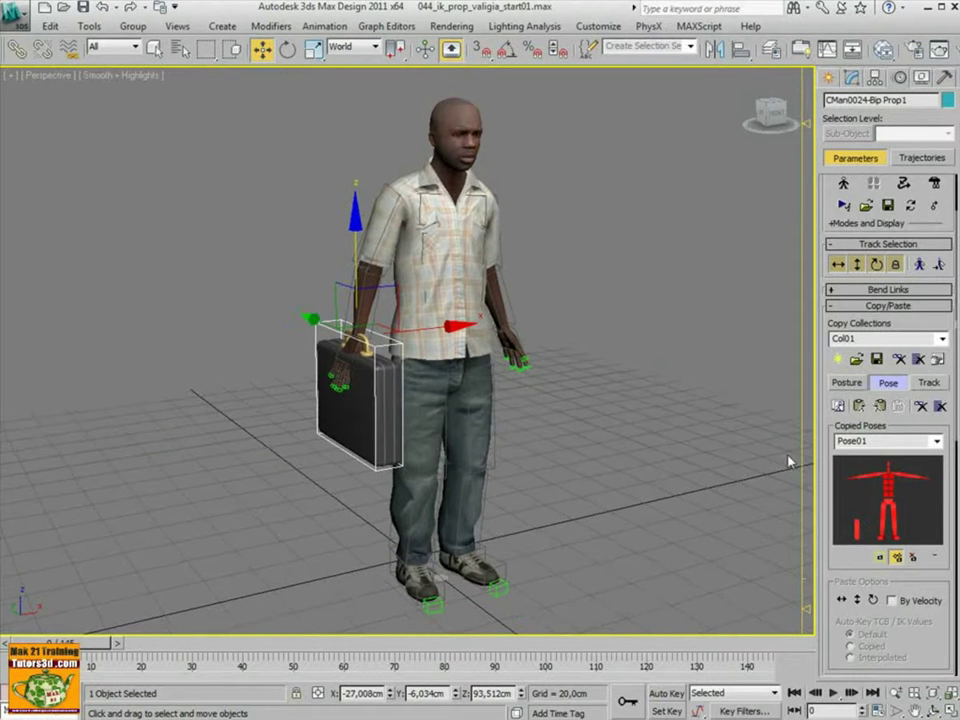
click(858, 408)
scroll(622, 460, down, 3)
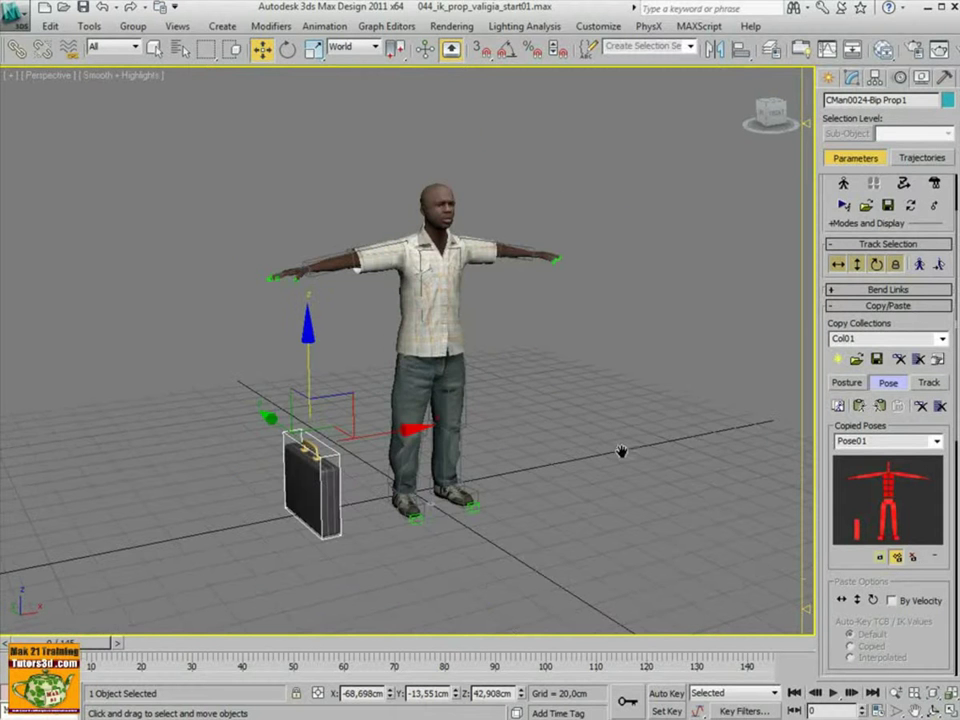
mouse_move(60, 643)
mouse_down()
mouse_move(155, 654)
mouse_move(392, 654)
mouse_move(52, 645)
mouse_up()
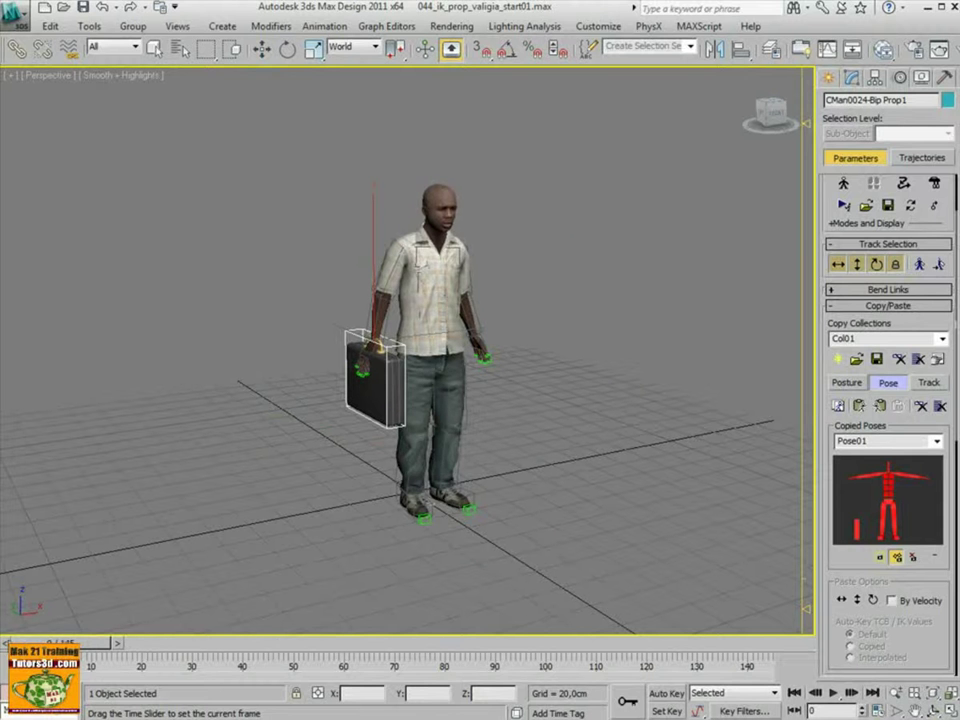
- With Auto Key on, paste Pose01 at frame 0, scrub to check, and return to frame 0
key(w)
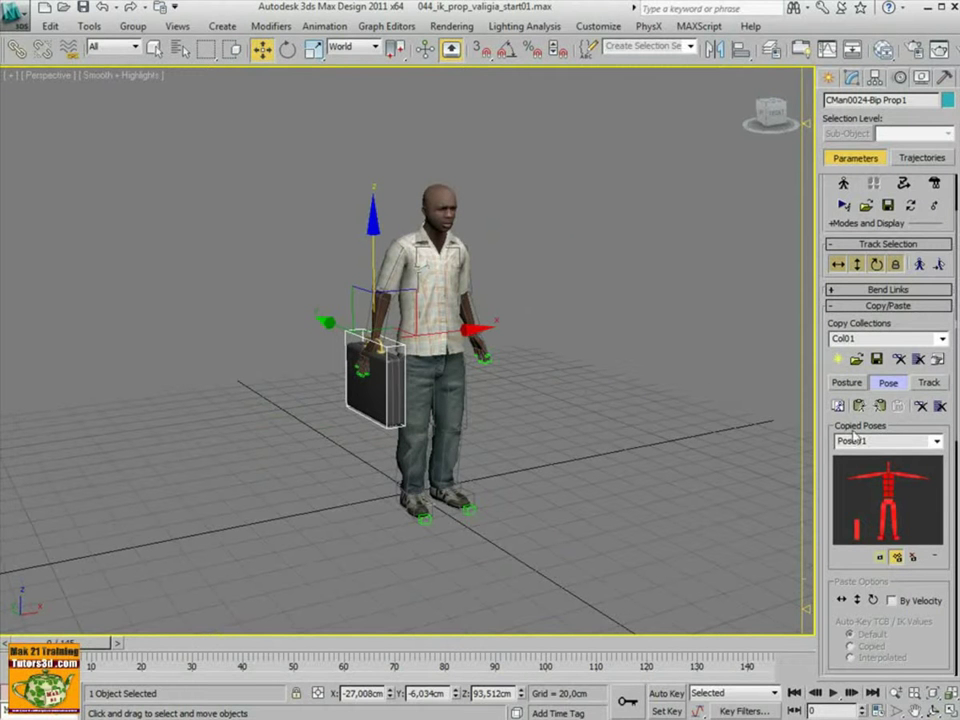
click(666, 693)
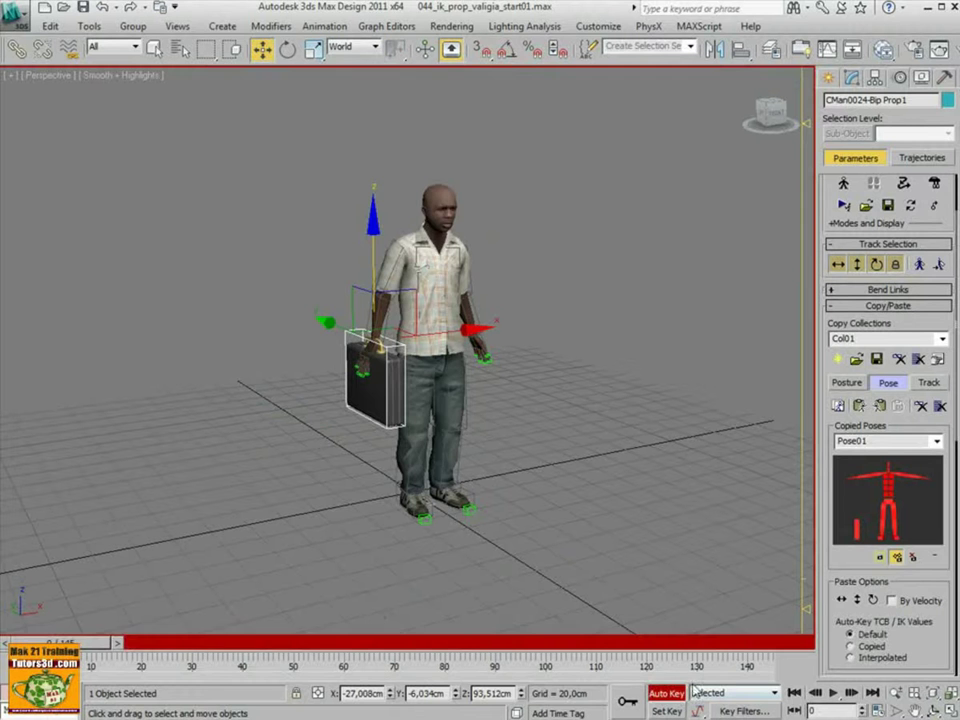
click(862, 407)
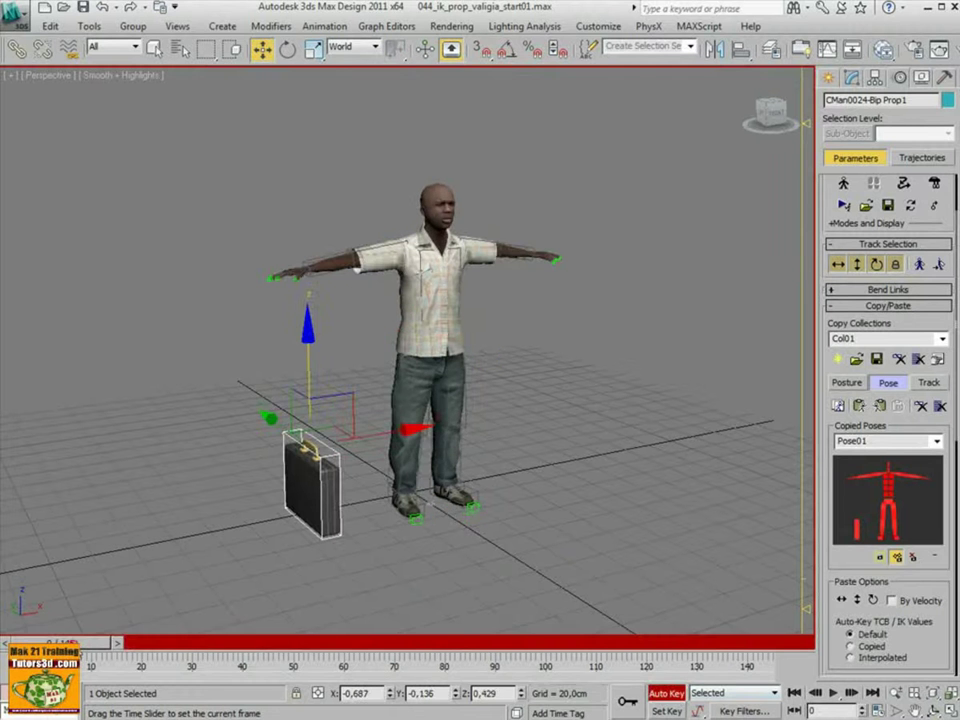
mouse_move(60, 643)
mouse_down()
mouse_move(212, 656)
mouse_move(503, 656)
mouse_move(257, 656)
mouse_move(88, 632)
mouse_move(430, 640)
mouse_move(83, 641)
mouse_move(37, 613)
mouse_up()
key(w)
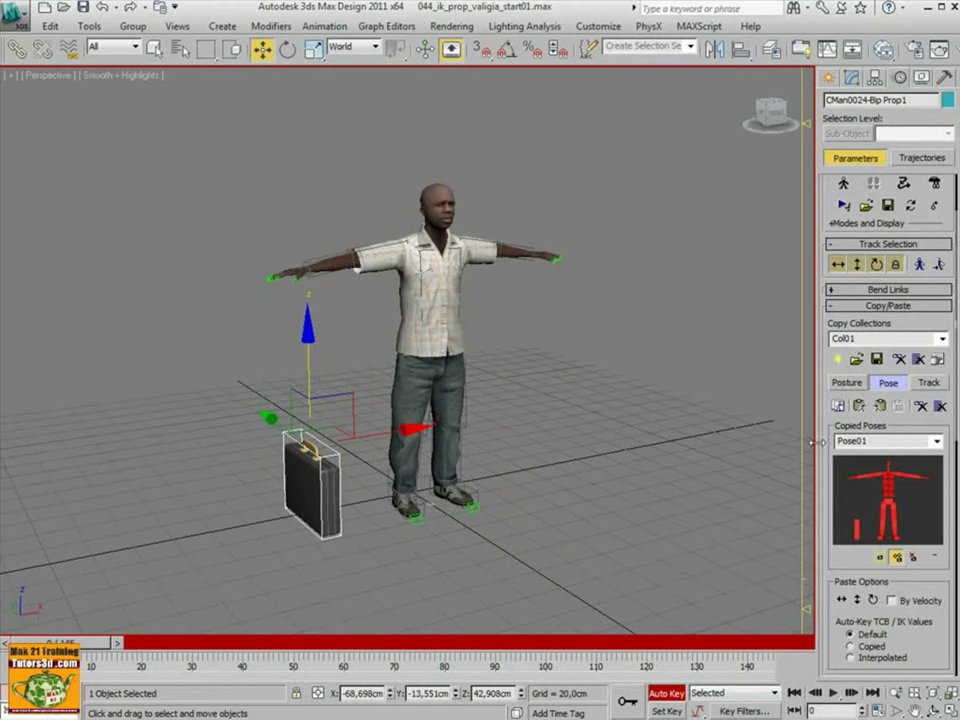
drag(899, 400, 872, 476)
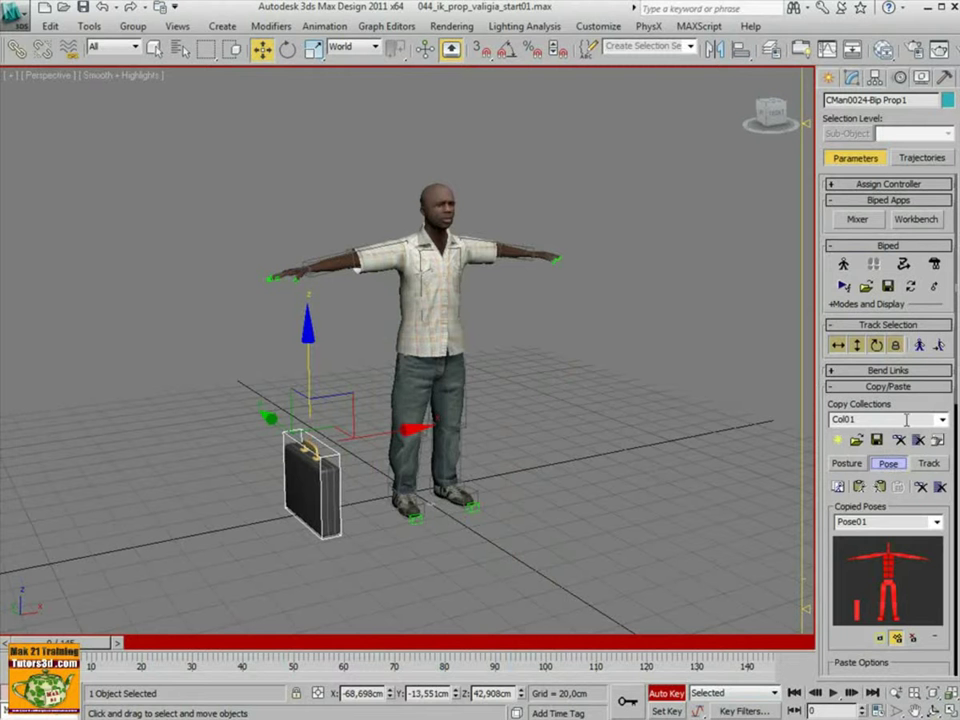
- Reset the prop's Position Space and Rotation Space to World in Key Info
click(832, 387)
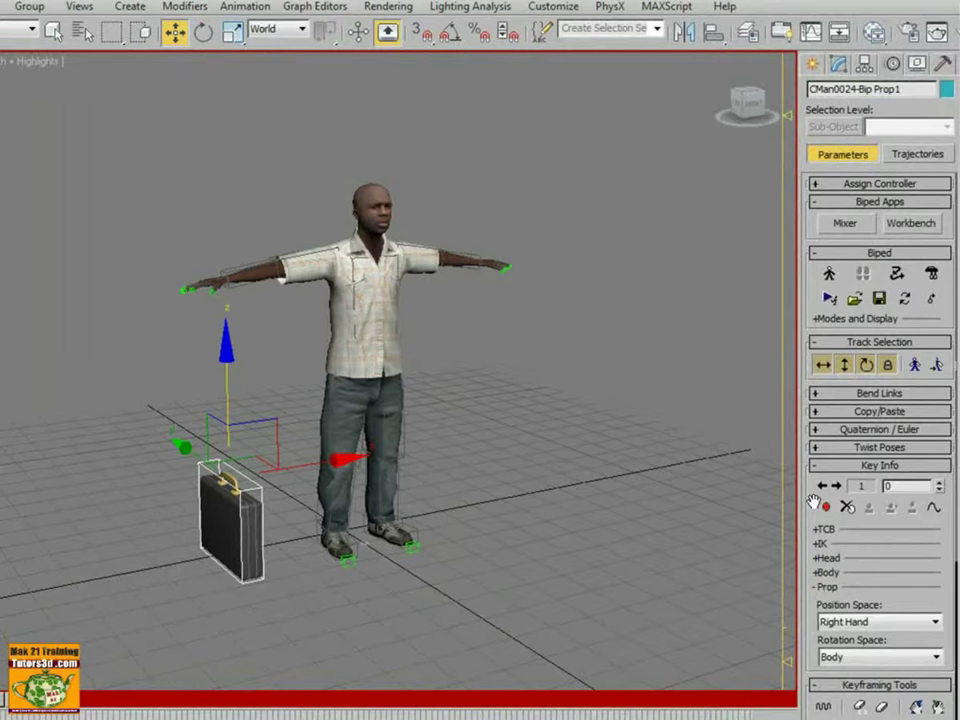
click(818, 398)
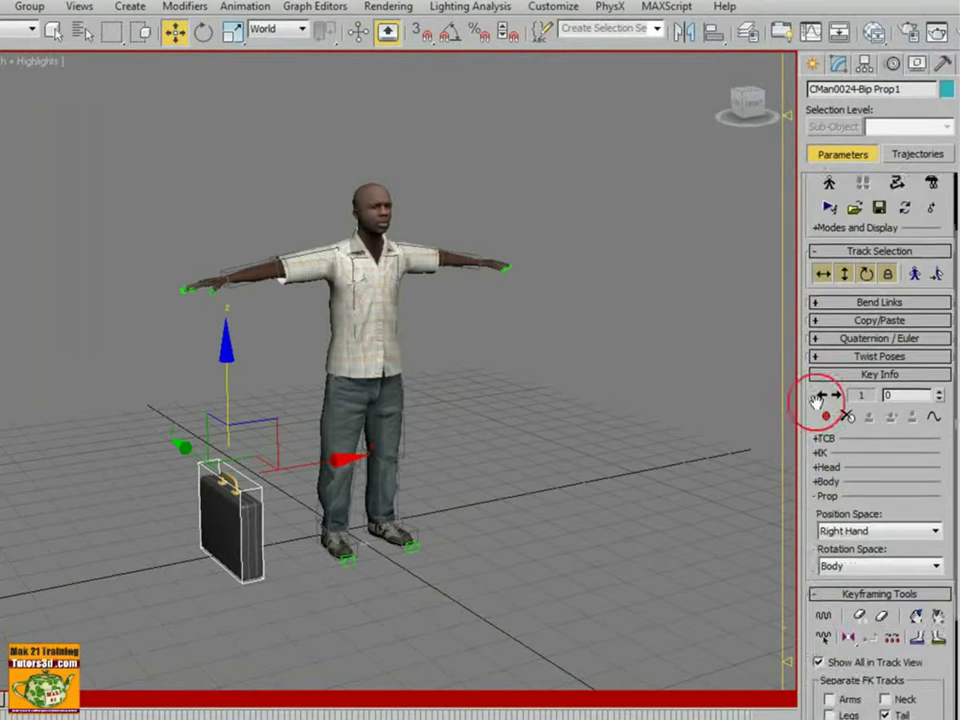
drag(818, 400, 826, 287)
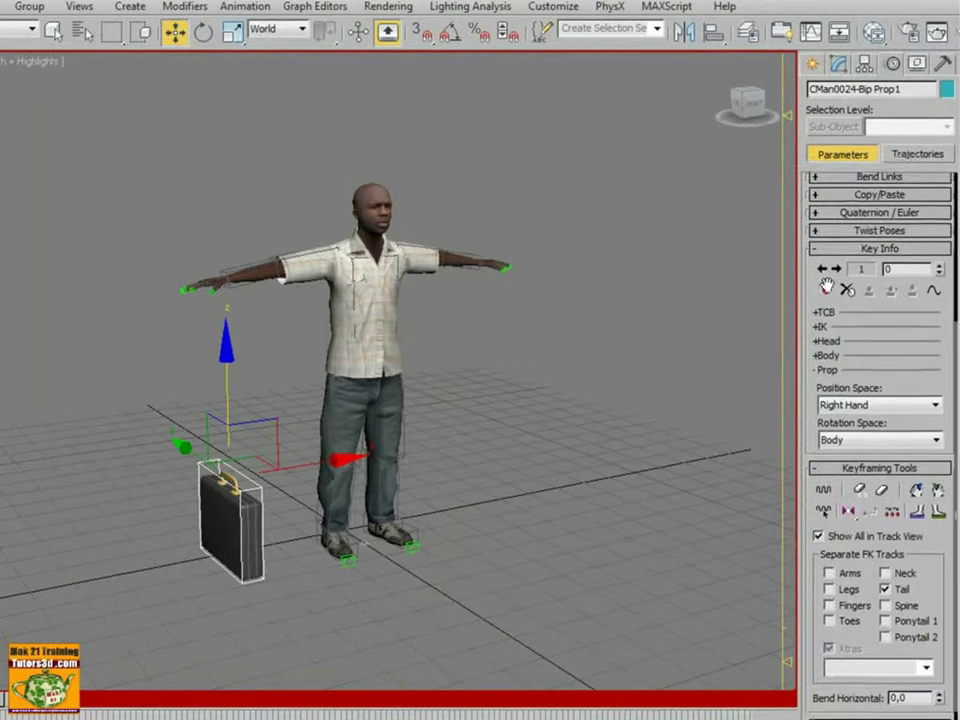
click(936, 404)
click(921, 421)
click(937, 441)
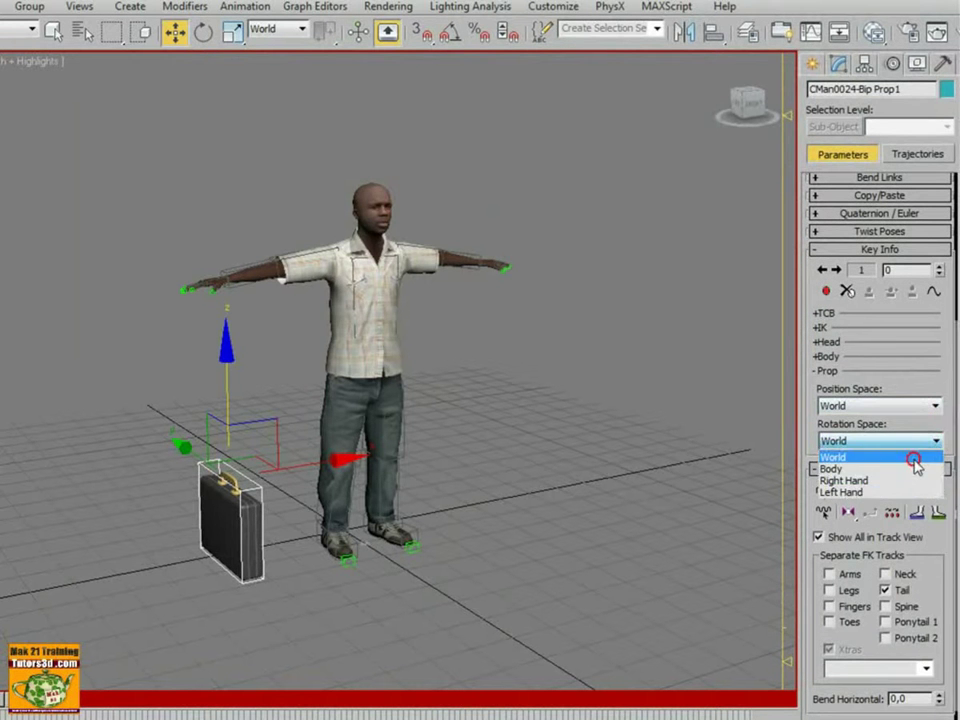
click(917, 454)
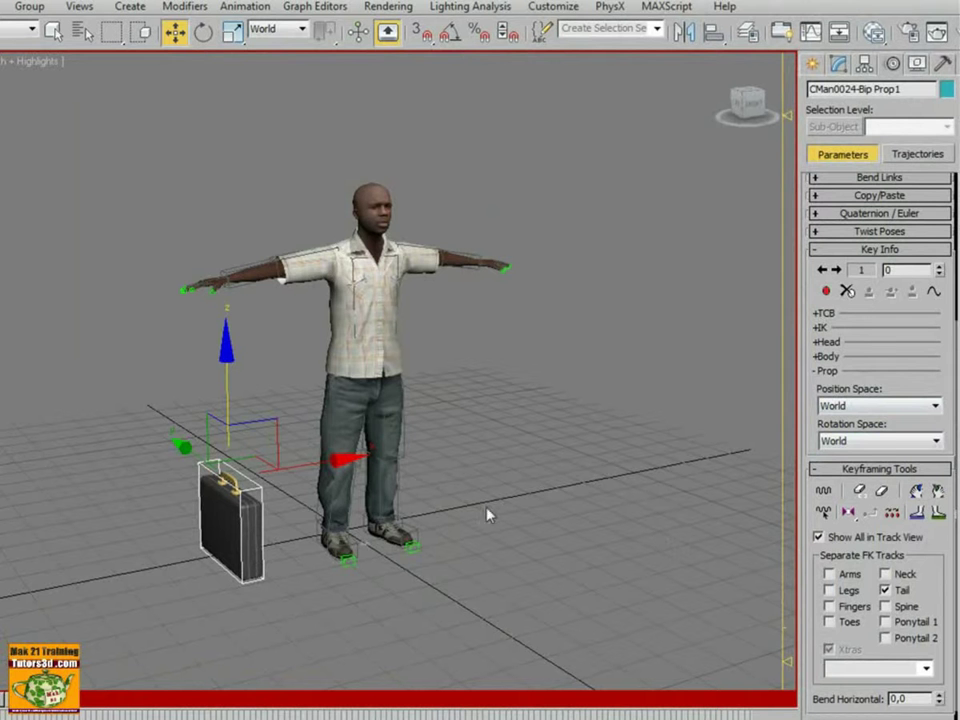
- Play the walk, then at frame 0 slide the briefcase along X toward the character
key(slash)
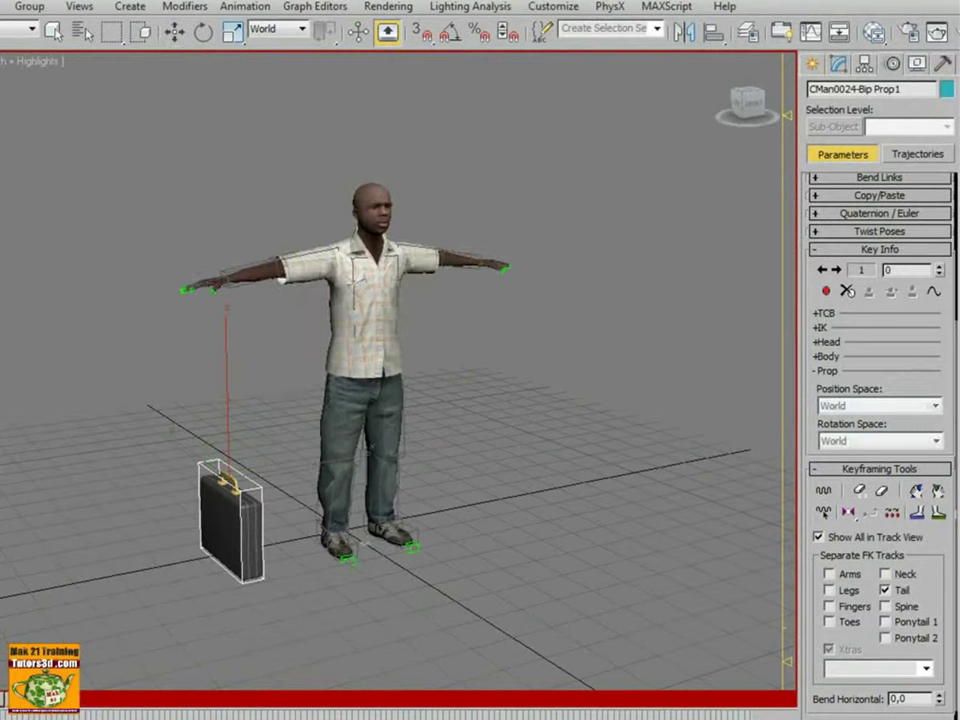
key(slash)
key(w)
scroll(198, 632, up, 3)
middle_drag(198, 632, 317, 467)
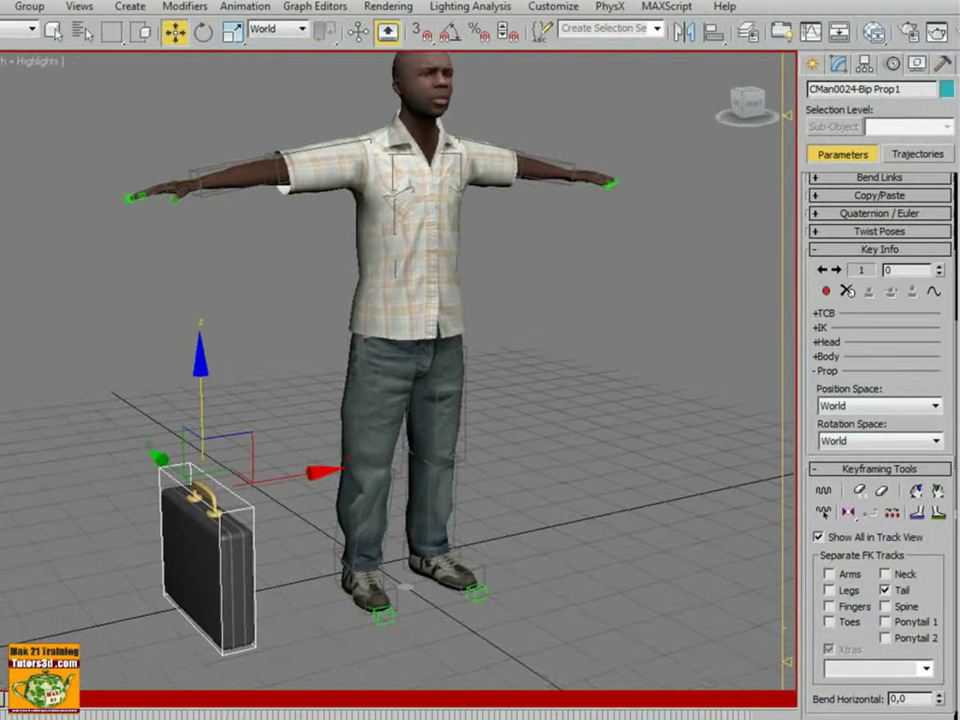
drag(274, 478, 338, 469)
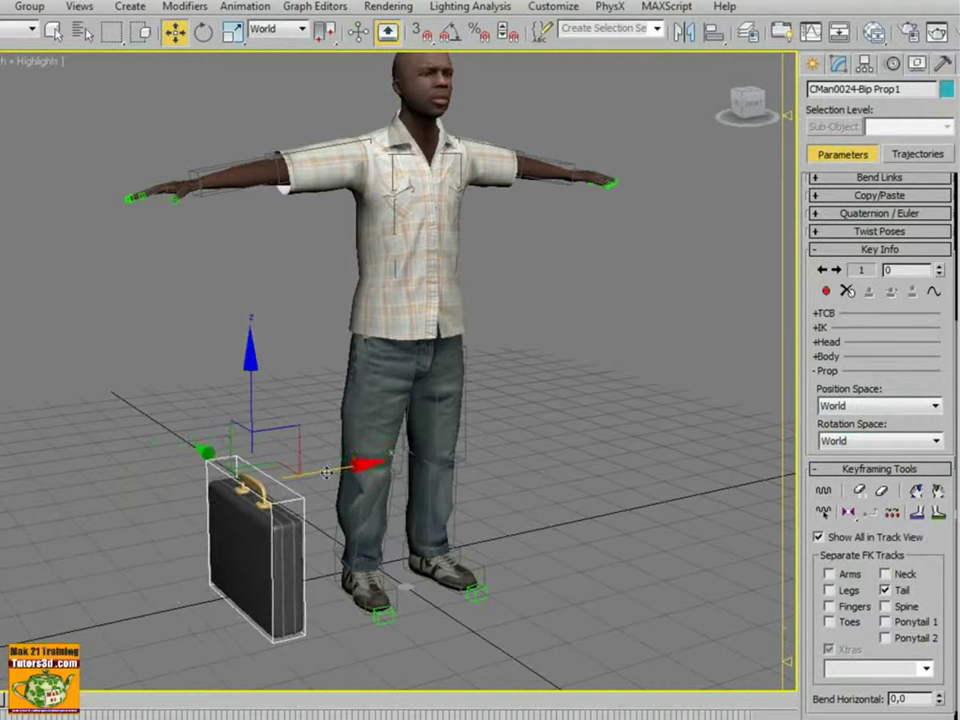
alt+middle_drag(330, 515, 291, 521)
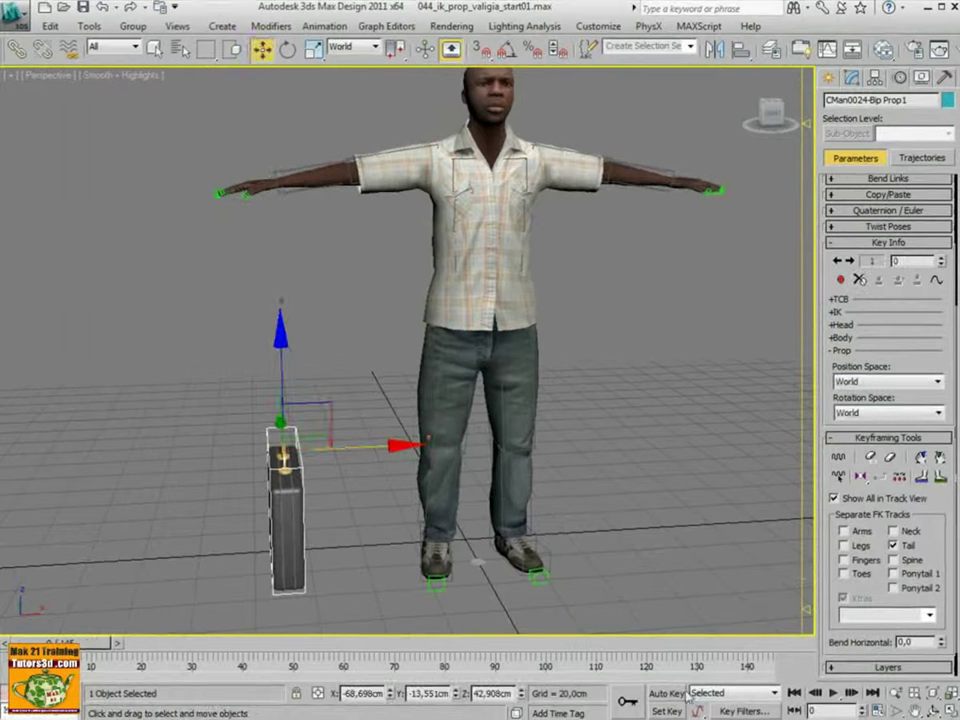
- With Auto Key on, move the briefcase beside the character's right leg and scrub to check
click(670, 693)
drag(361, 445, 433, 445)
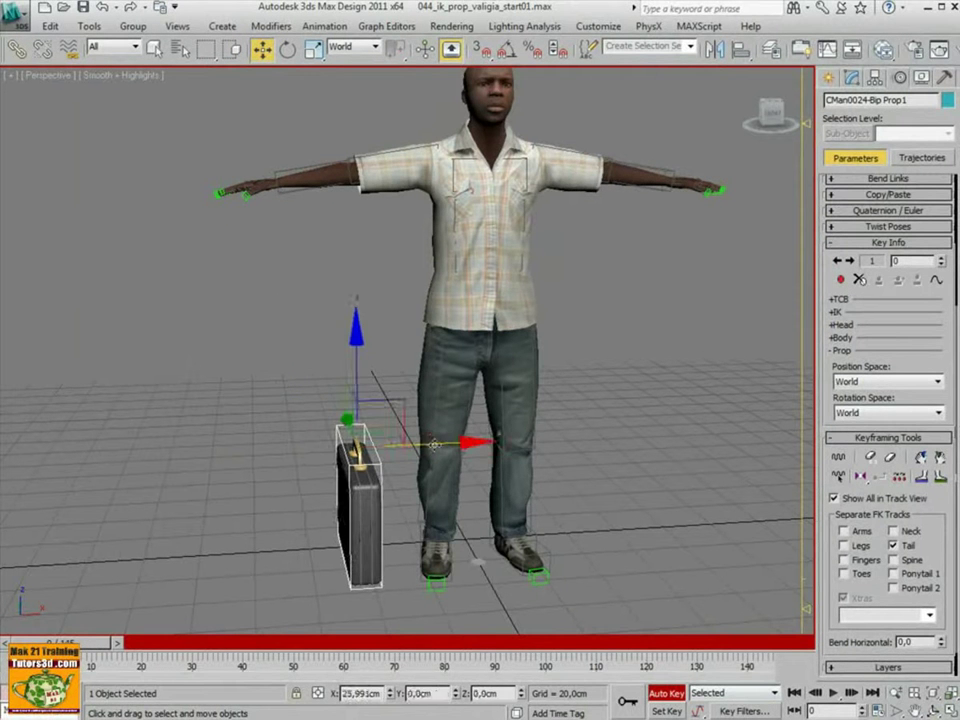
mouse_move(79, 643)
mouse_down()
mouse_move(255, 647)
mouse_move(60, 645)
mouse_up()
mouse_move(221, 591)
alt+middle_down()
mouse_move(302, 598)
mouse_move(197, 583)
alt+middle_up()
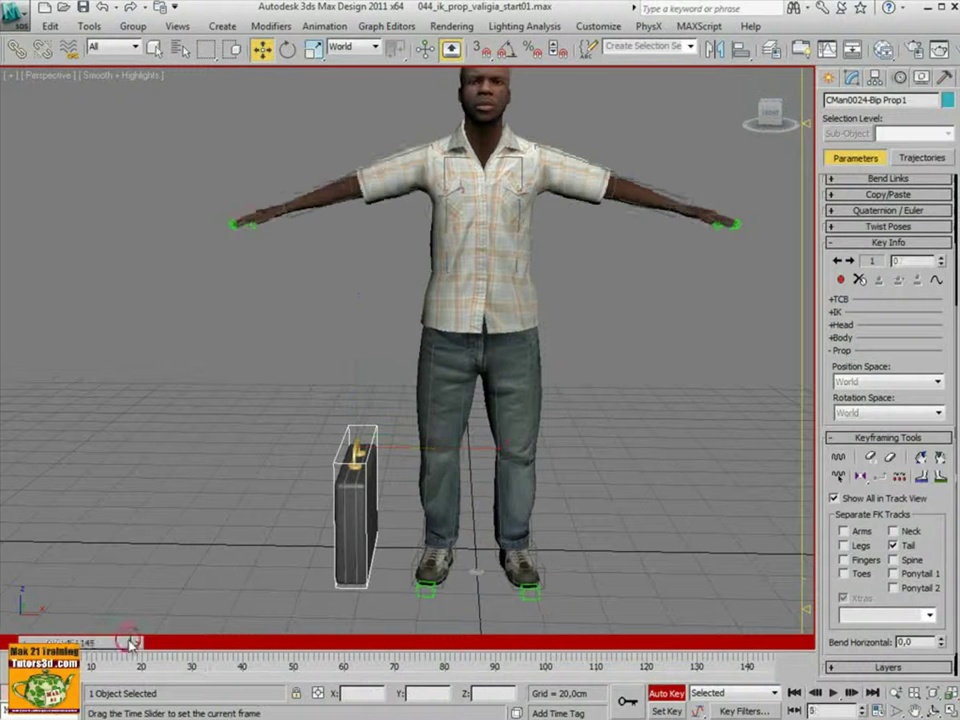
mouse_move(106, 645)
mouse_down()
mouse_move(246, 645)
mouse_move(60, 645)
mouse_up()
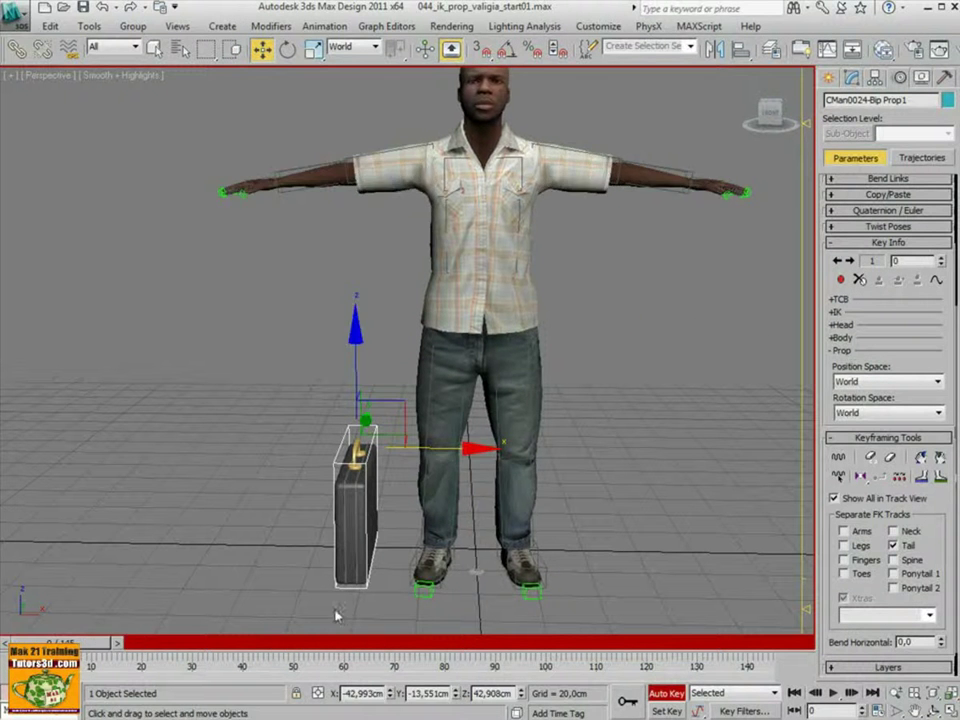
- Select the character's feet and right-arm bones, check frame 36, then return to frame 0
click(455, 578)
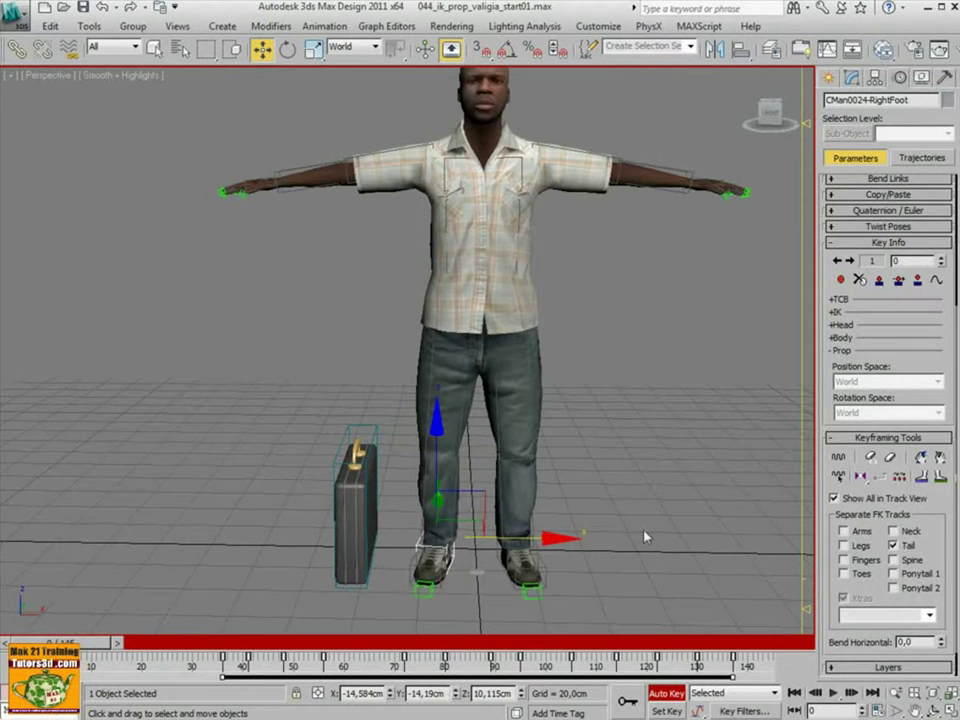
click(519, 588)
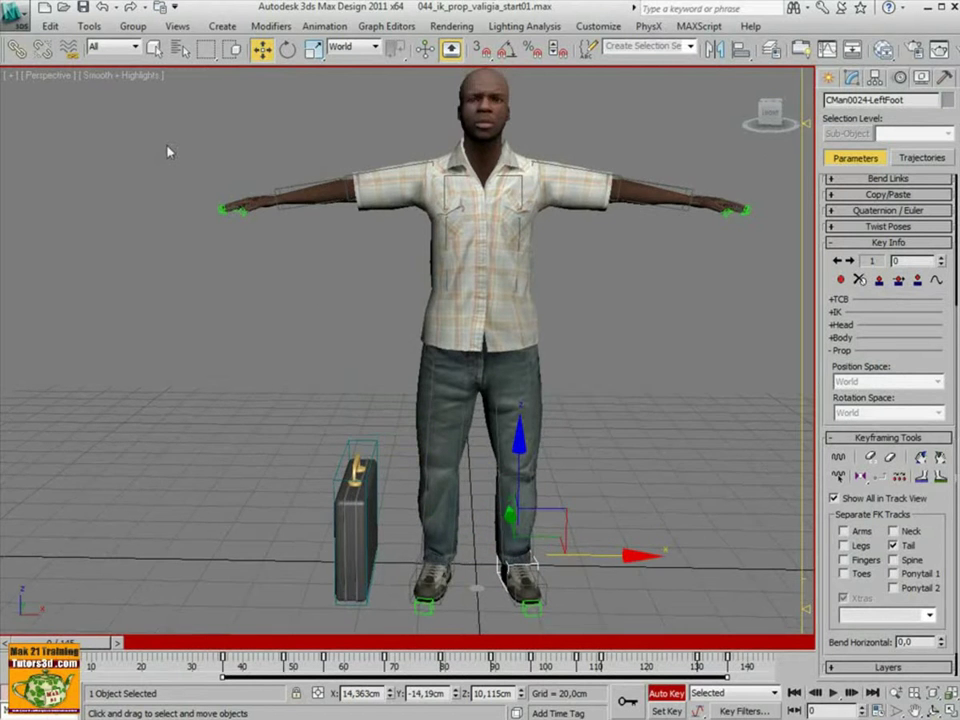
drag(163, 138, 414, 246)
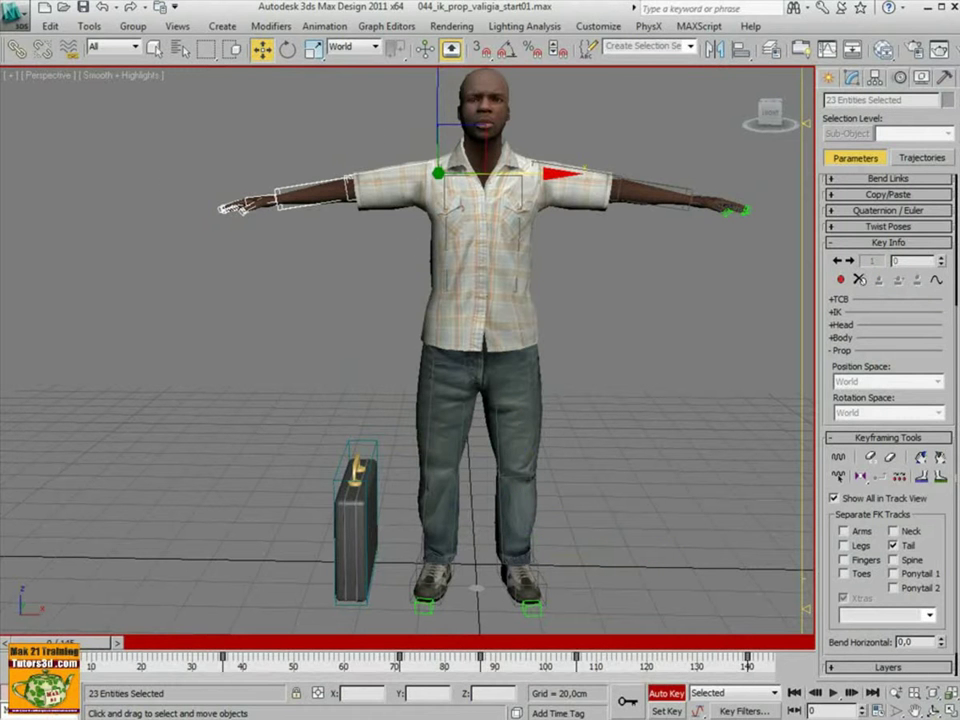
mouse_move(110, 643)
mouse_down()
mouse_move(254, 653)
mouse_move(150, 645)
mouse_up()
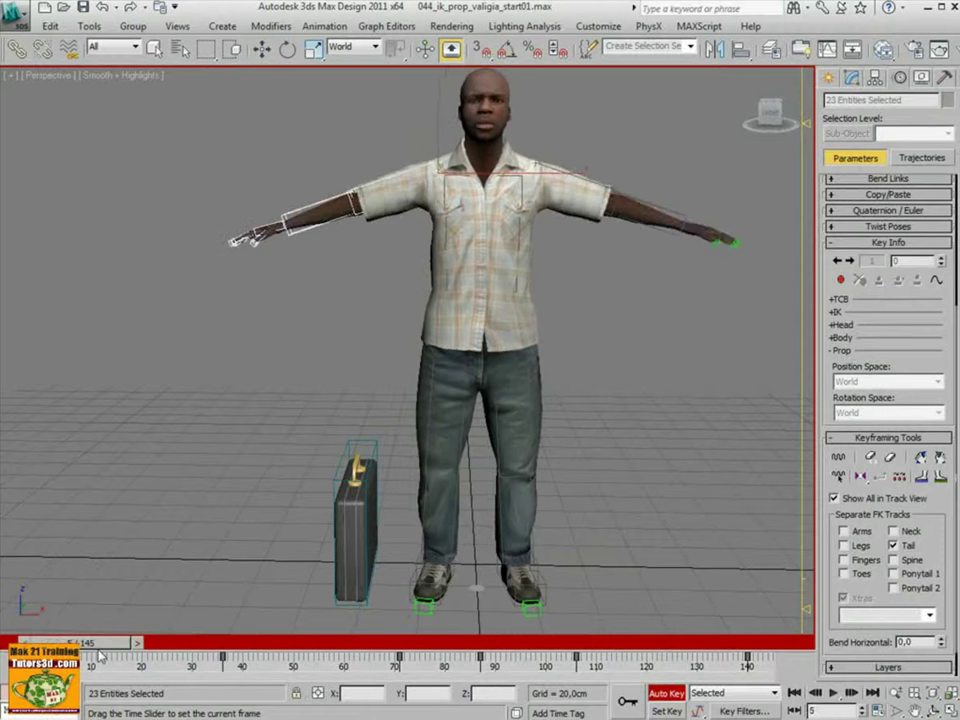
key(w)
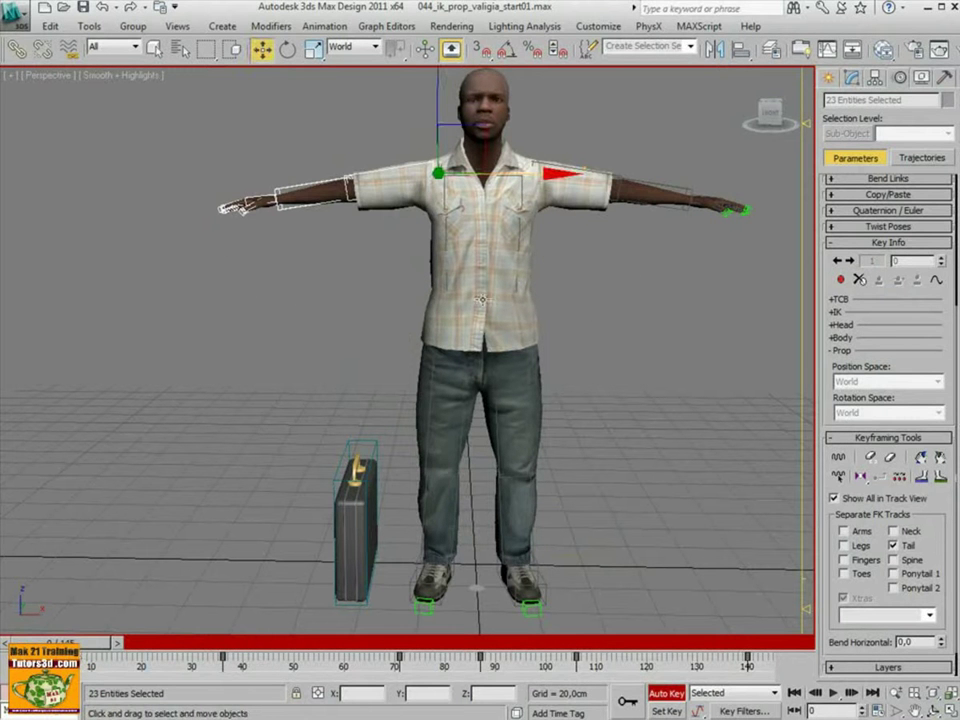
drag(823, 316, 822, 508)
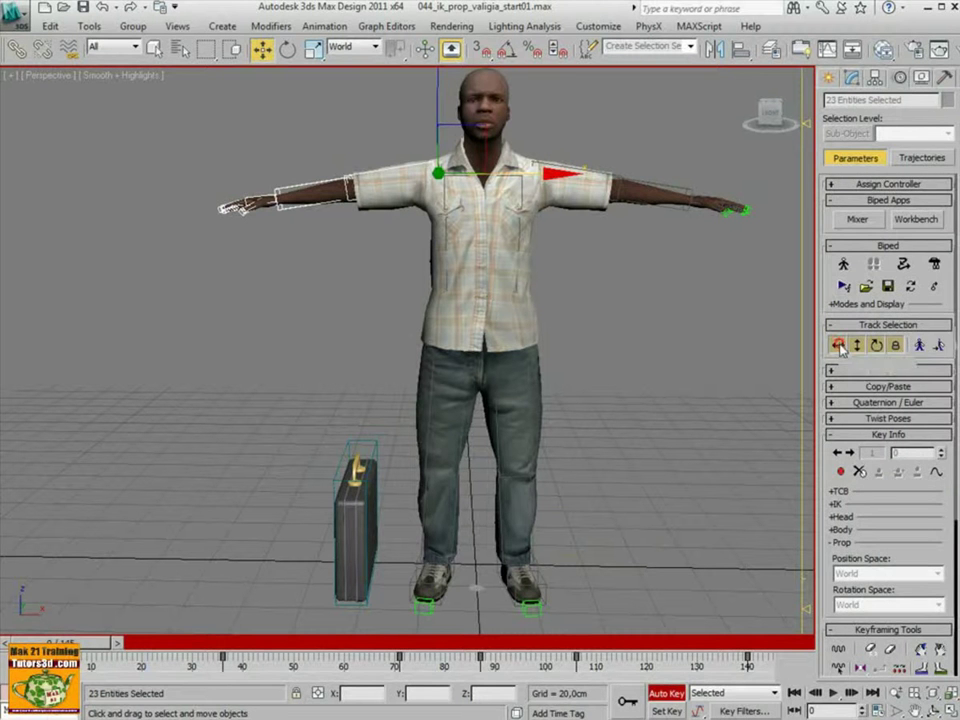
- Move the centre of mass down in Z at frame 10, then lower it further at frame 20
click(838, 345)
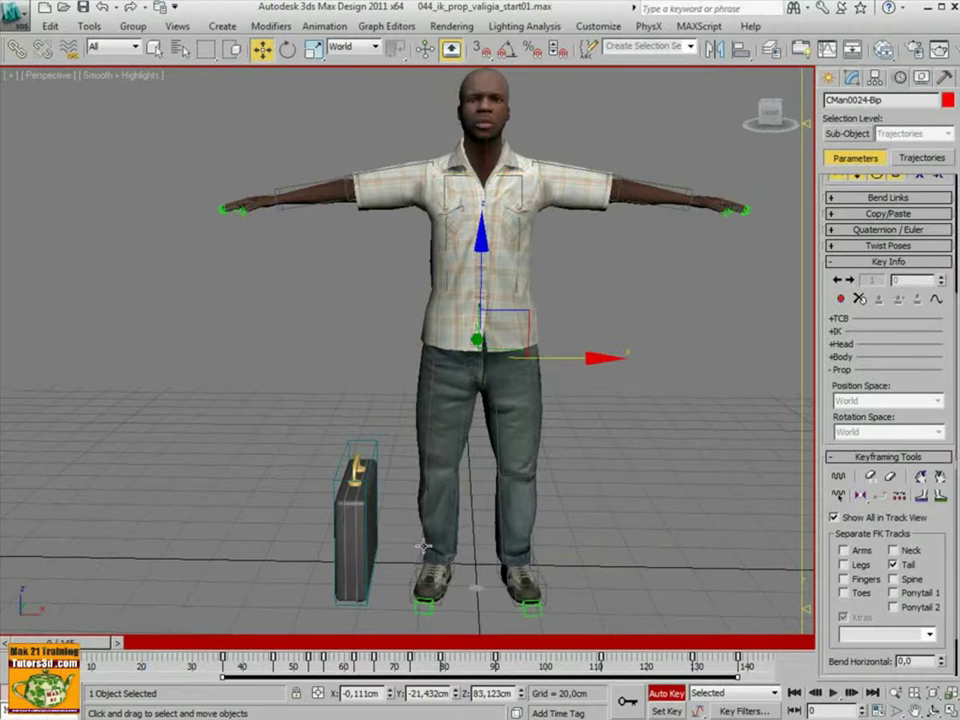
drag(103, 648, 155, 646)
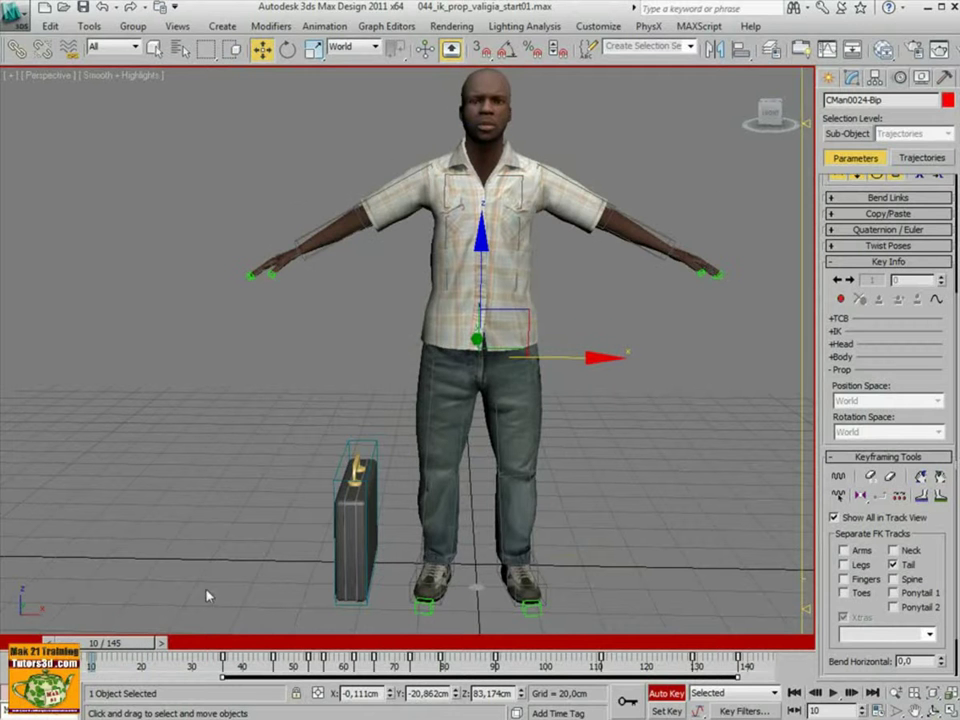
drag(476, 292, 479, 360)
drag(132, 642, 173, 646)
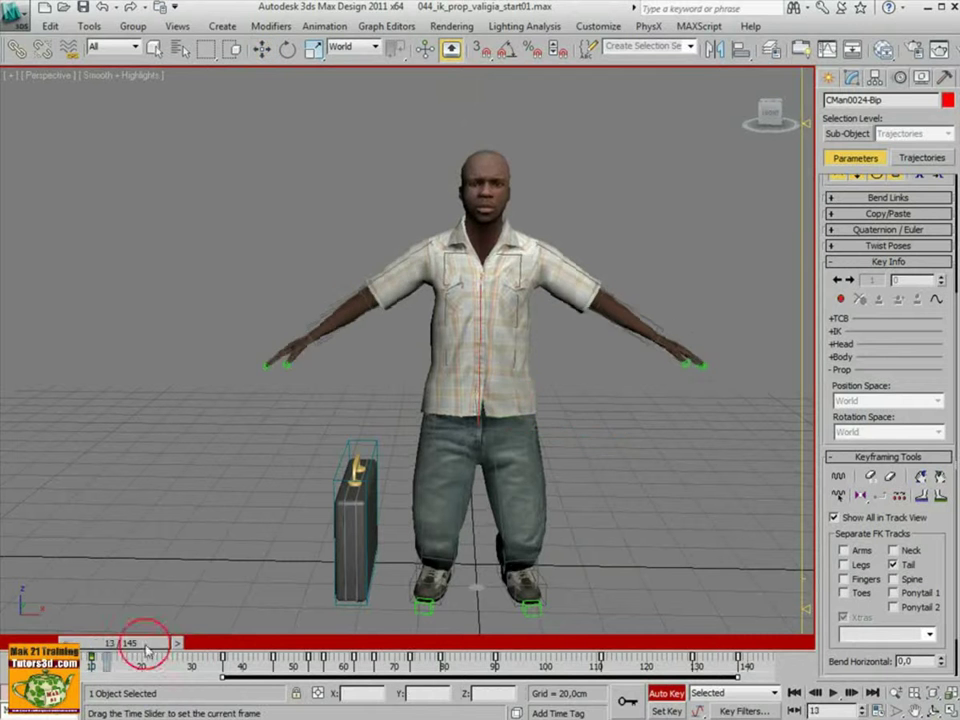
key(w)
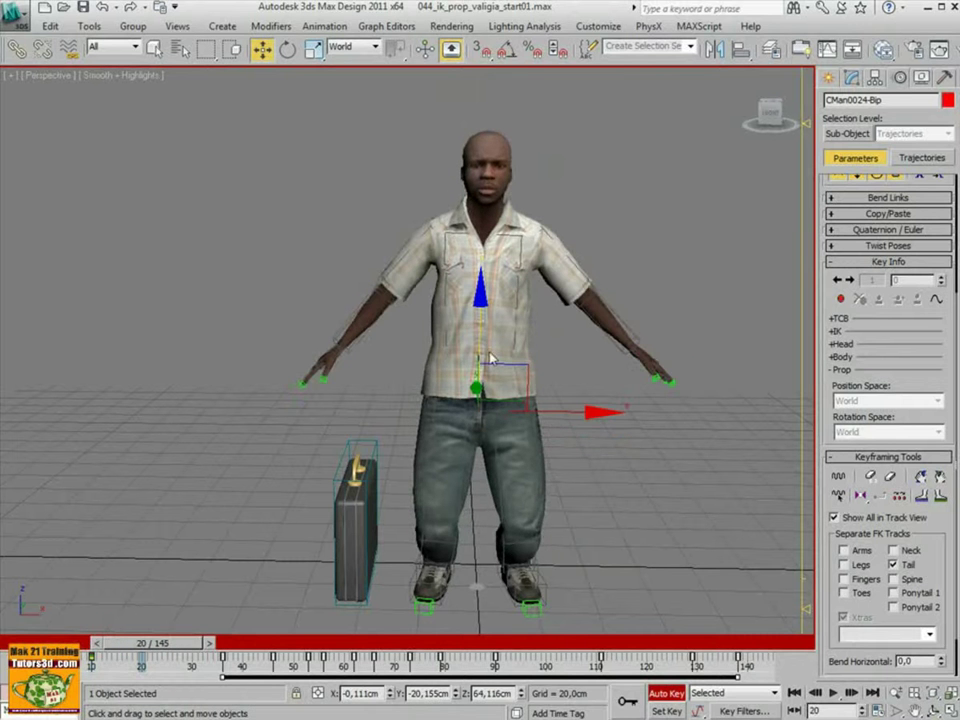
drag(479, 341, 498, 388)
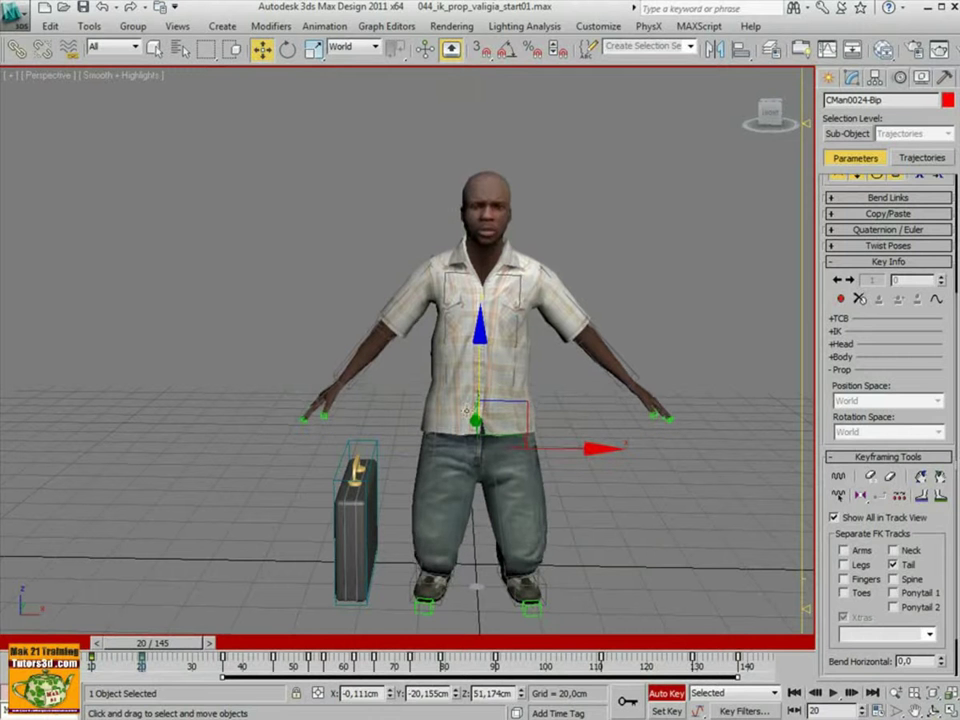
drag(827, 305, 832, 440)
- Enable Bend Links and bend the spine so the torso tilts as one chain
click(840, 371)
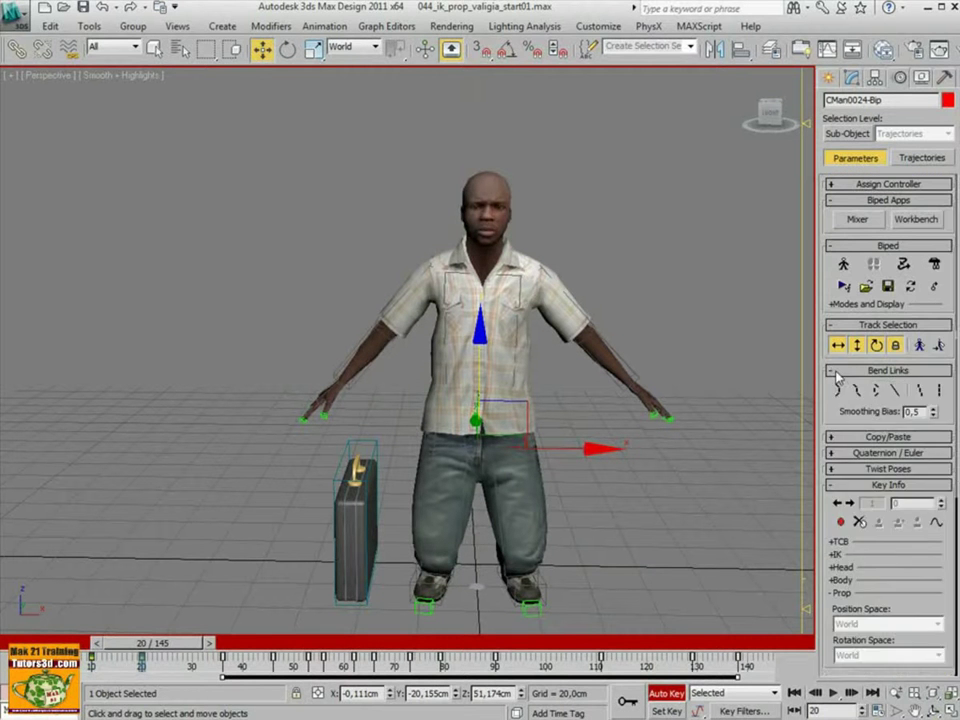
click(838, 390)
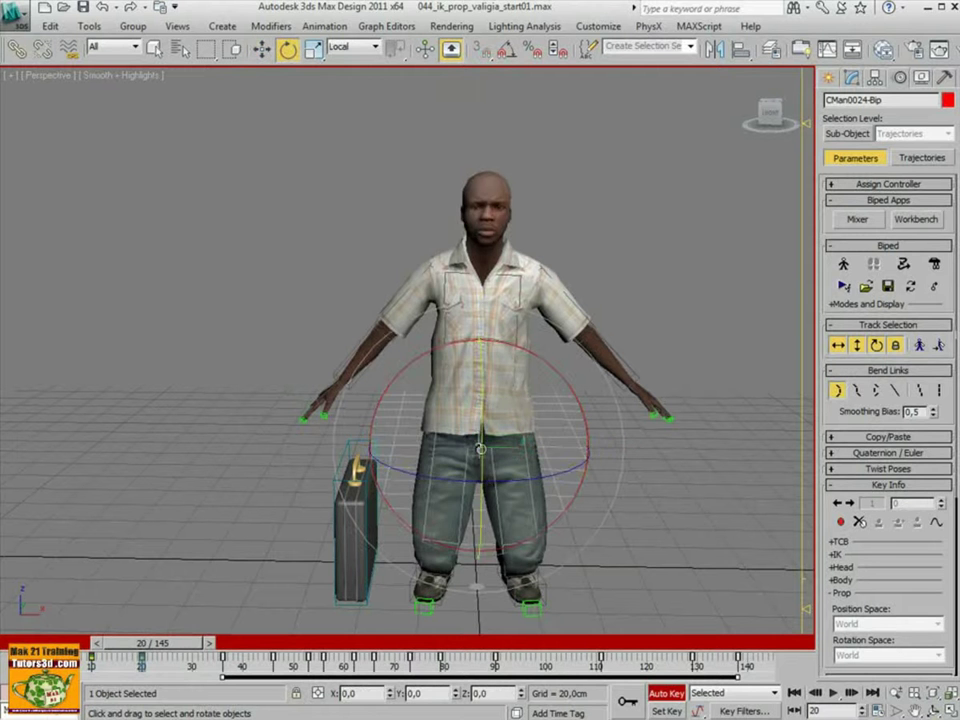
mouse_move(470, 395)
mouse_down()
mouse_move(455, 408)
mouse_move(455, 440)
mouse_up()
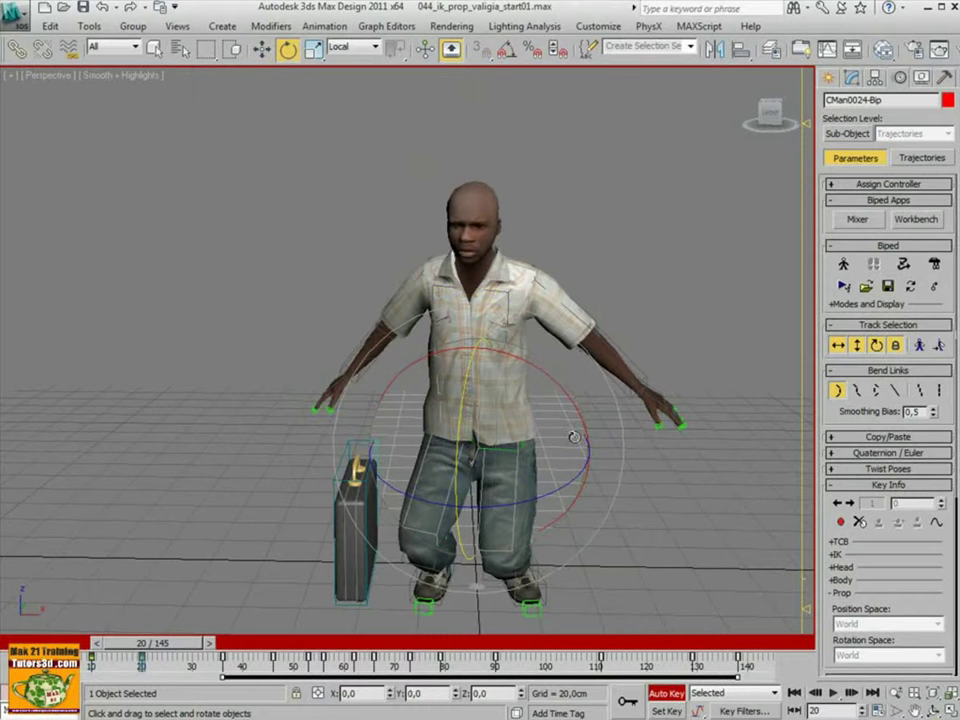
- Rotate the spine in wireframe so the torso leans forward, then select the right upper arm
key(F3)
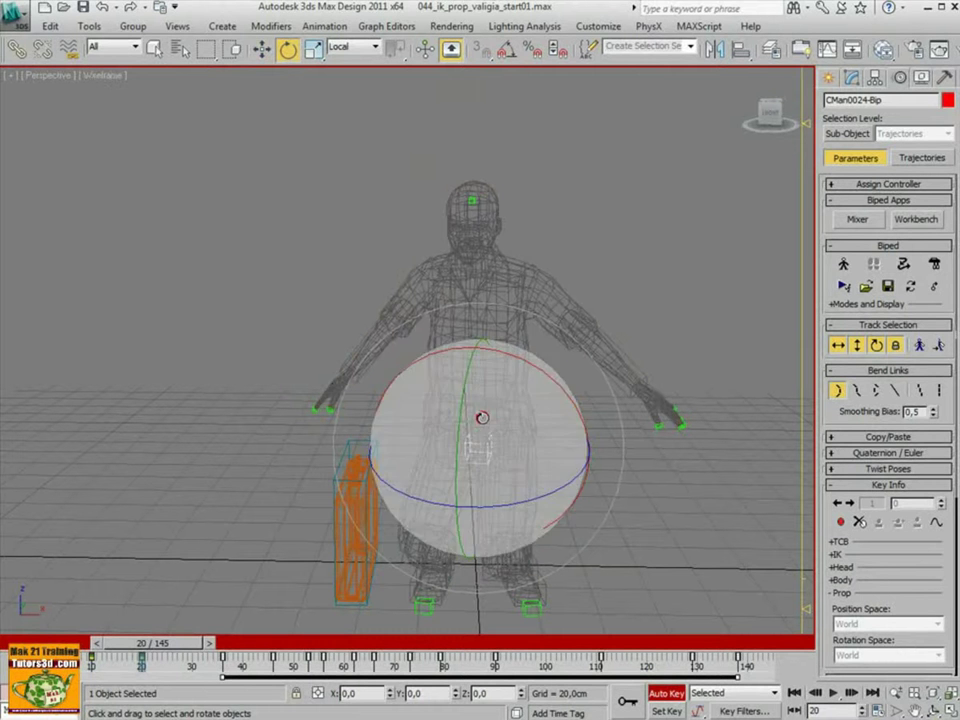
click(479, 413)
click(478, 406)
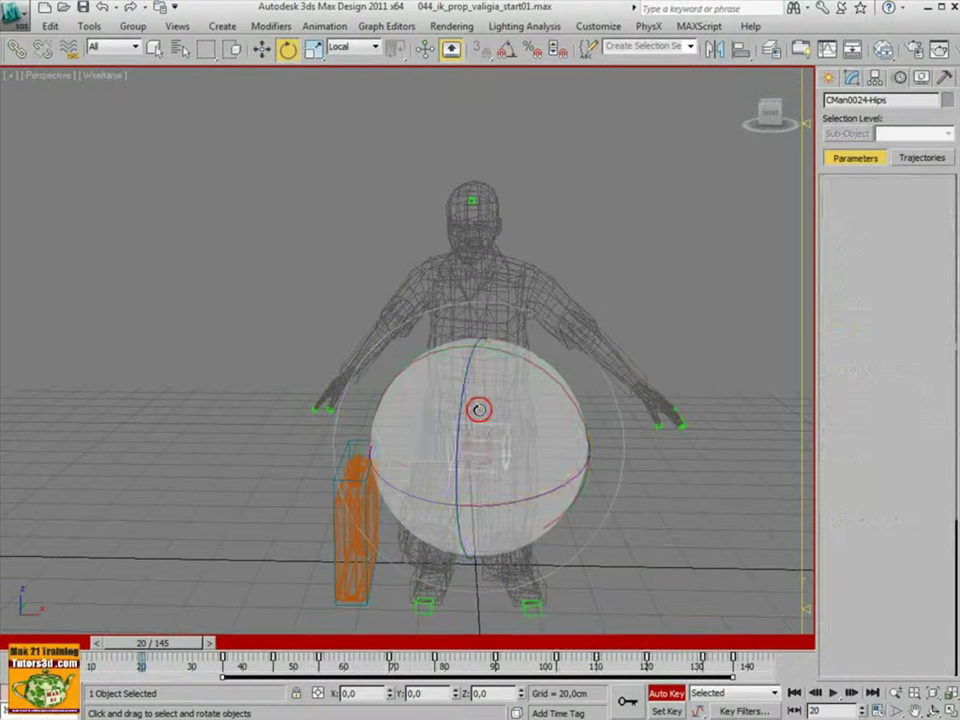
drag(436, 427, 445, 437)
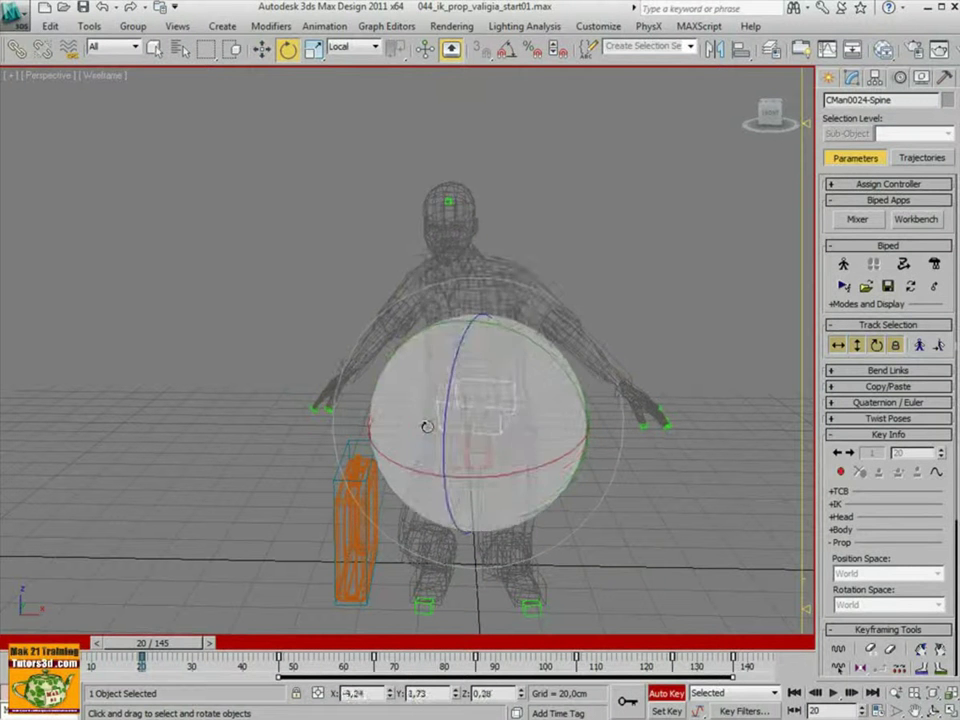
key(F3)
mouse_move(445, 437)
alt+middle_down()
mouse_move(430, 360)
mouse_move(443, 384)
alt+middle_up()
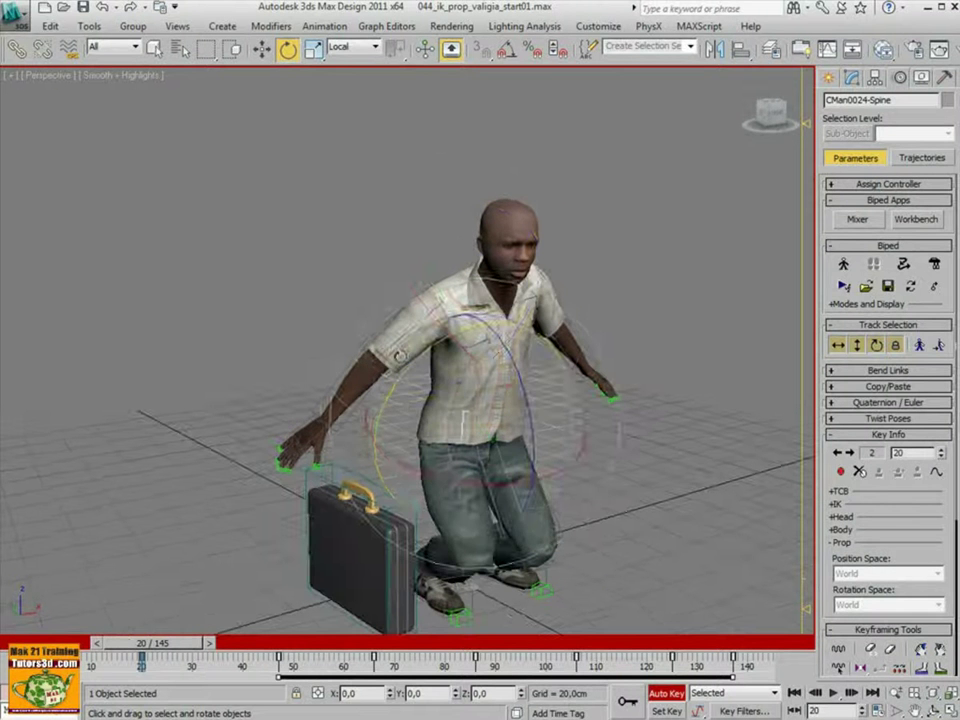
click(383, 350)
- Rotate the right arm down onto the briefcase handle and turn the character's head
drag(345, 280, 315, 290)
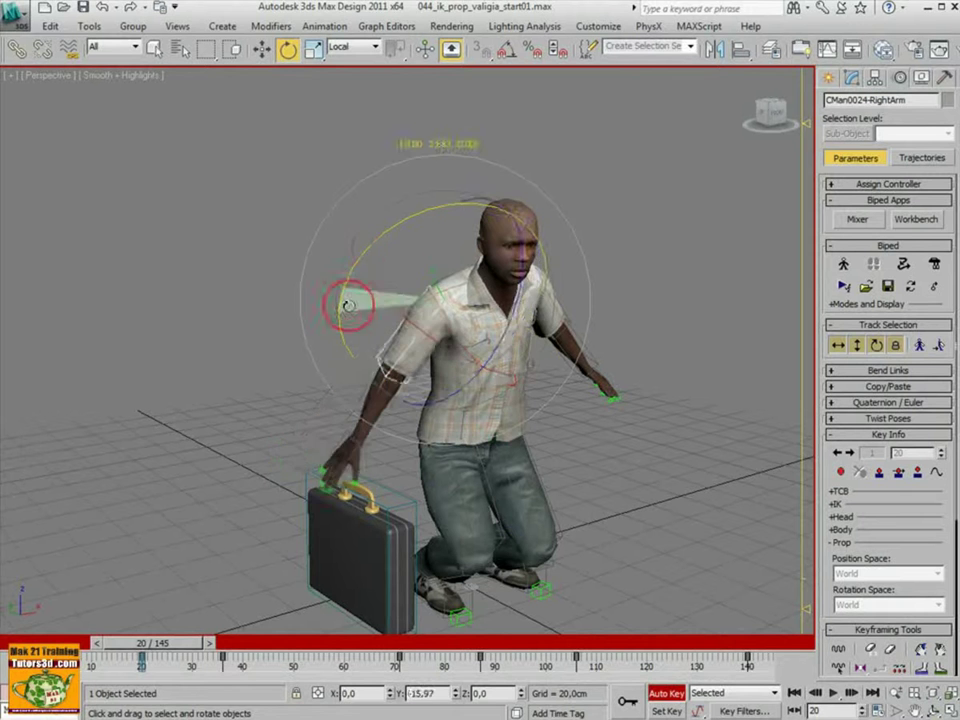
alt+middle_drag(315, 290, 400, 325)
drag(400, 325, 393, 275)
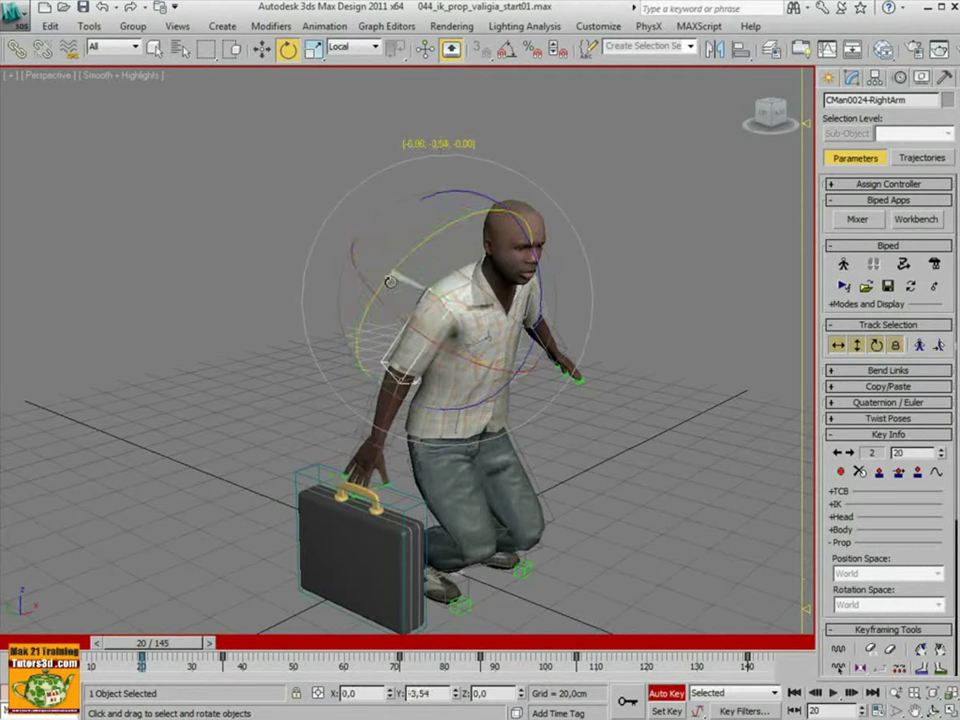
alt+middle_drag(403, 279, 500, 260)
click(518, 250)
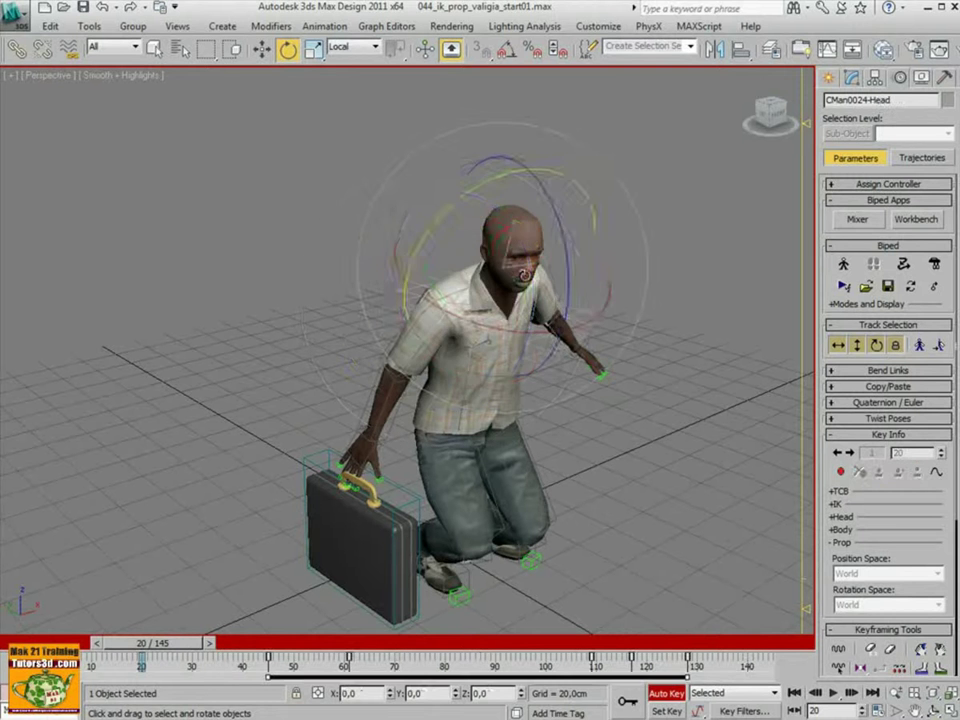
mouse_move(518, 250)
mouse_down()
mouse_move(480, 301)
mouse_move(492, 391)
mouse_up()
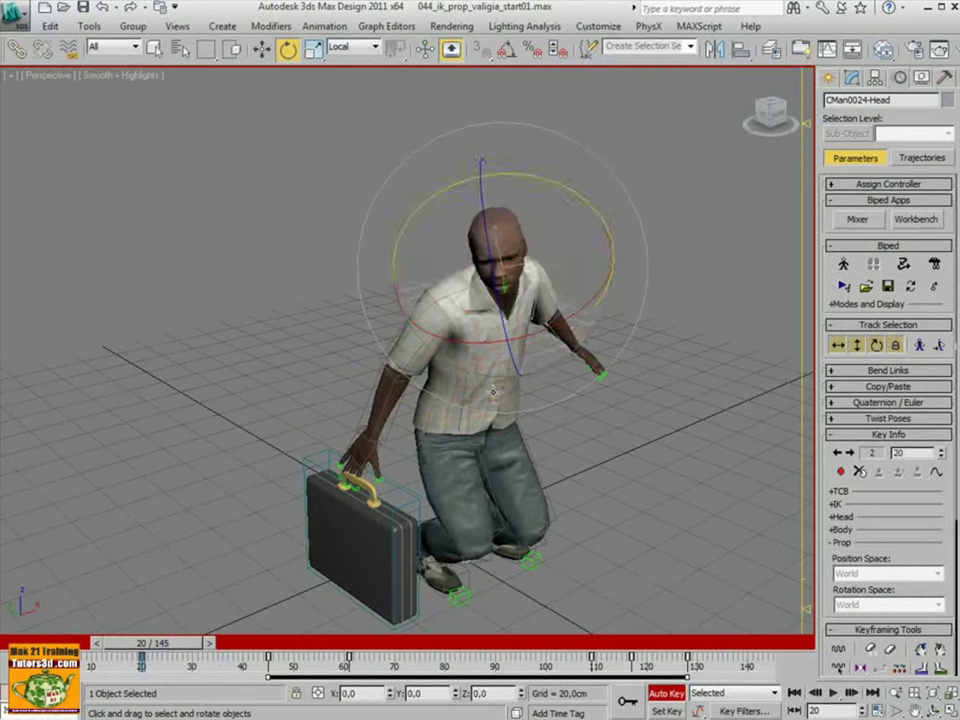
alt+middle_drag(492, 399, 456, 390)
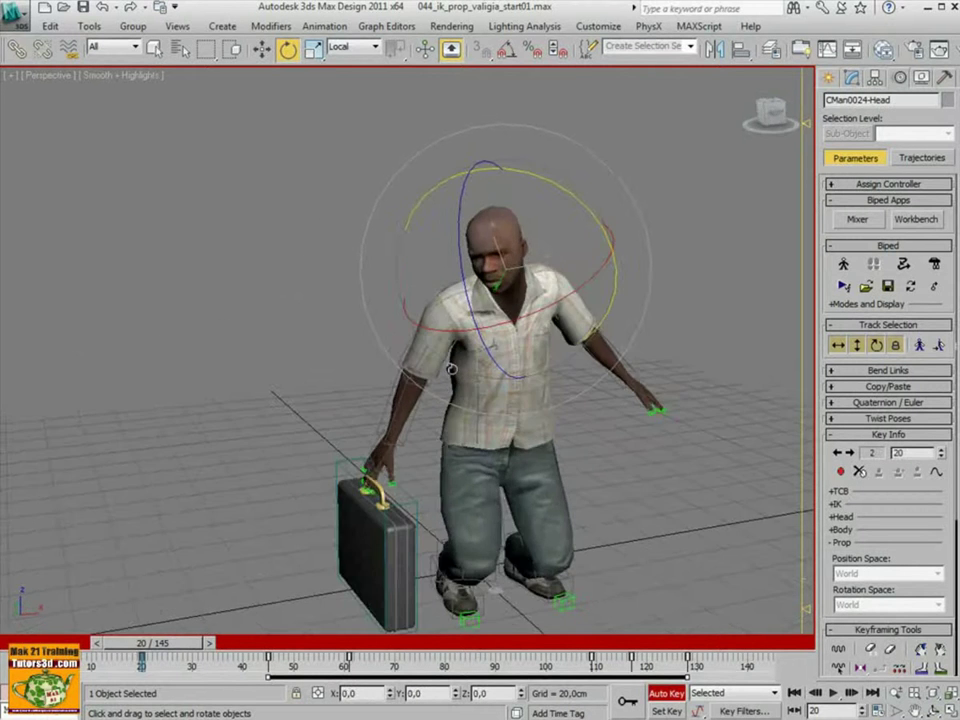
click(412, 338)
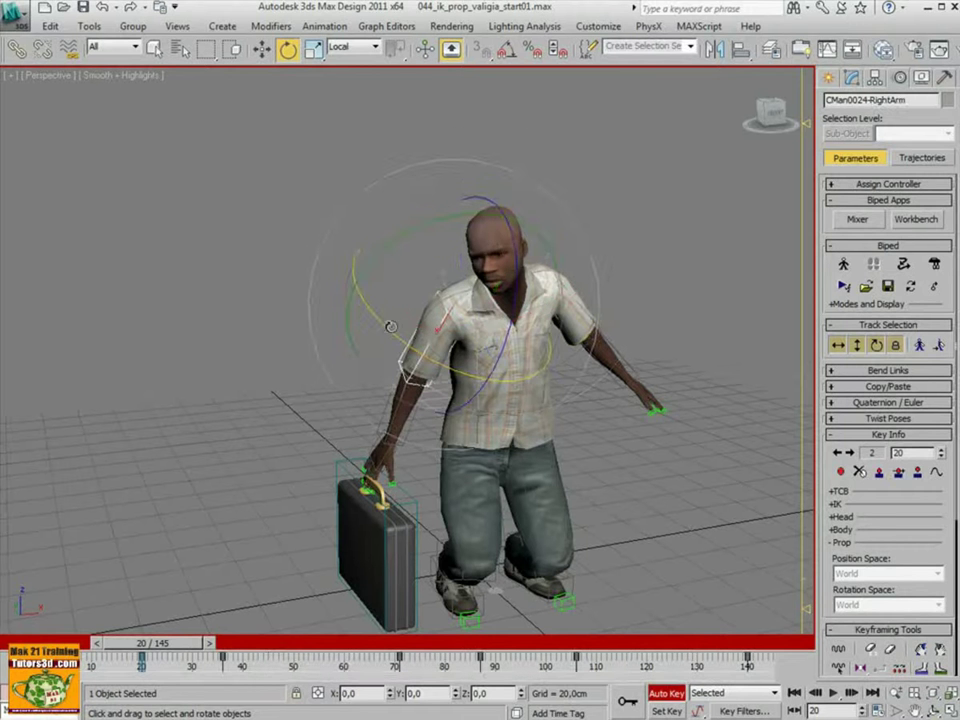
drag(392, 326, 398, 326)
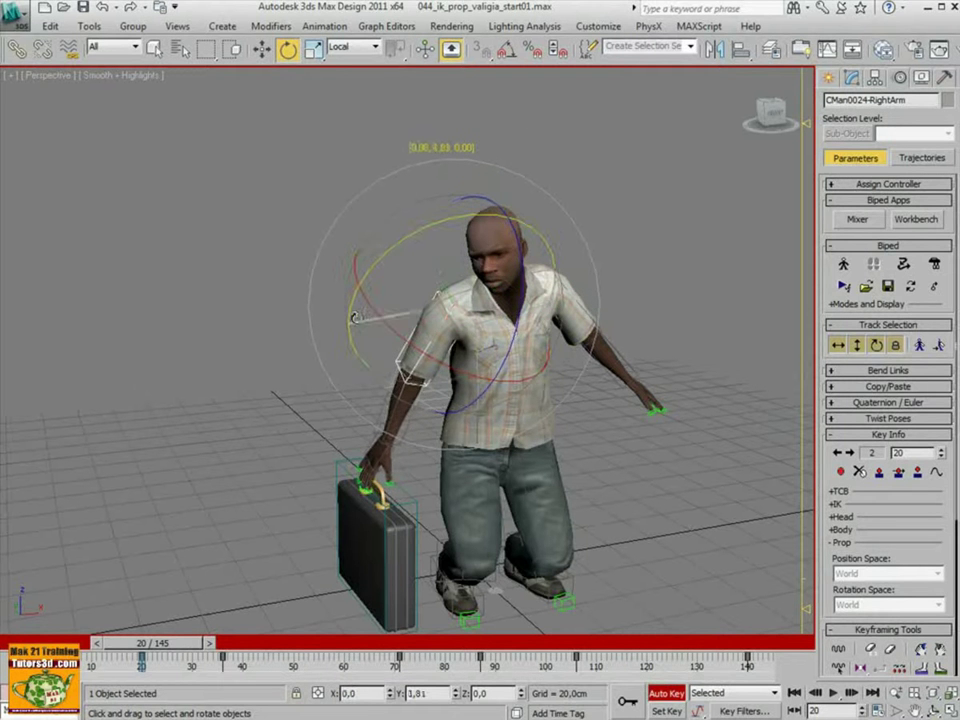
alt+middle_drag(397, 326, 396, 325)
scroll(397, 325, up, 5)
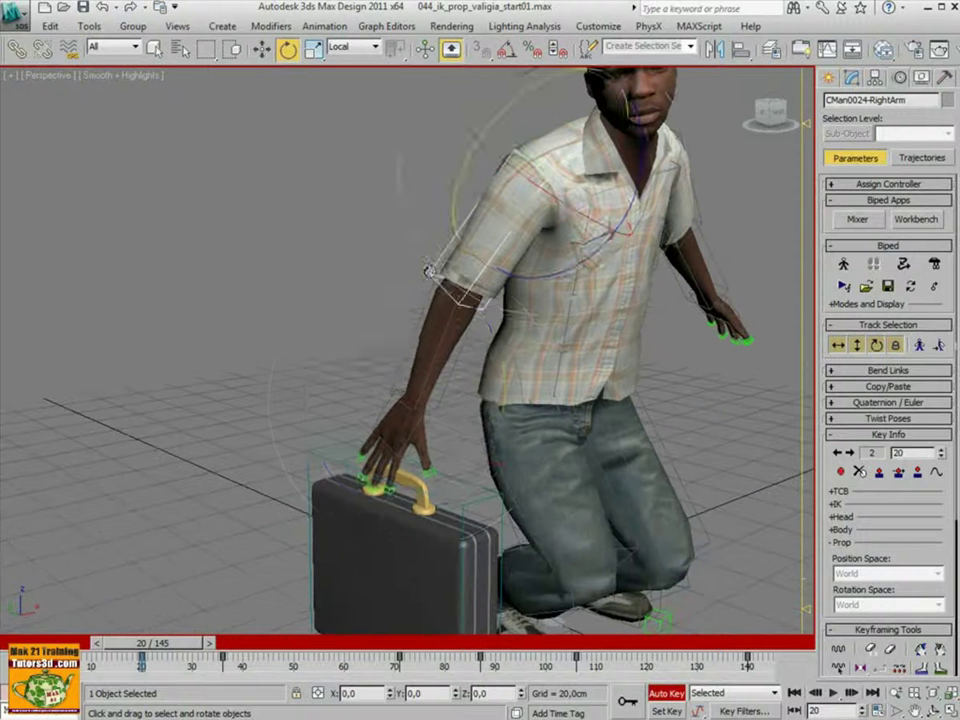
- Rotate the right hand and fingers over the briefcase handle, then start rotating the spine
click(414, 426)
double_click(414, 426)
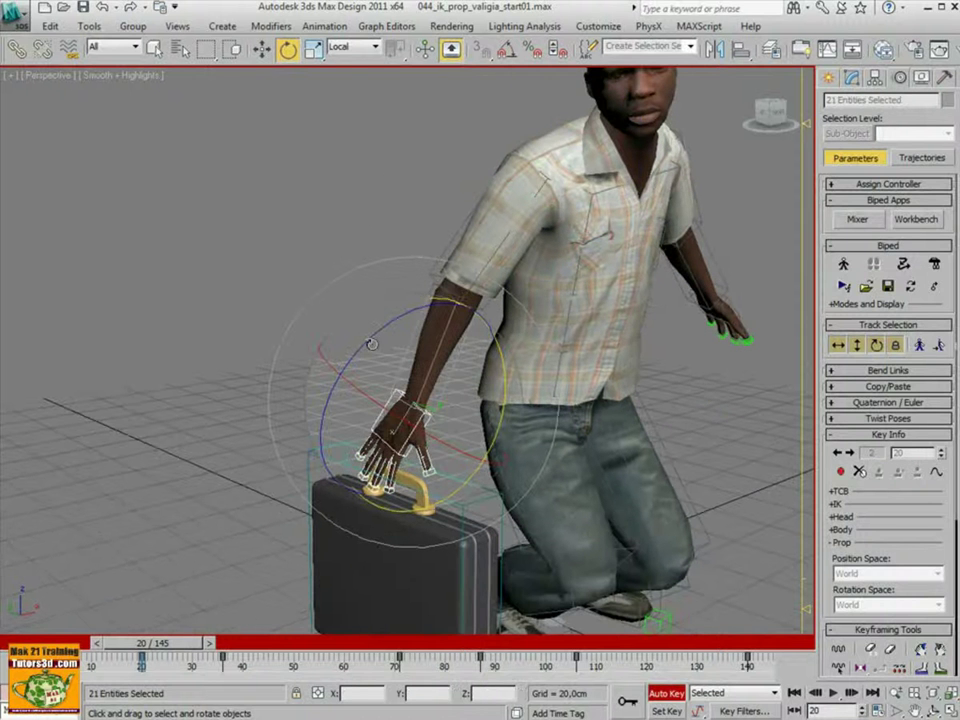
drag(349, 364, 352, 398)
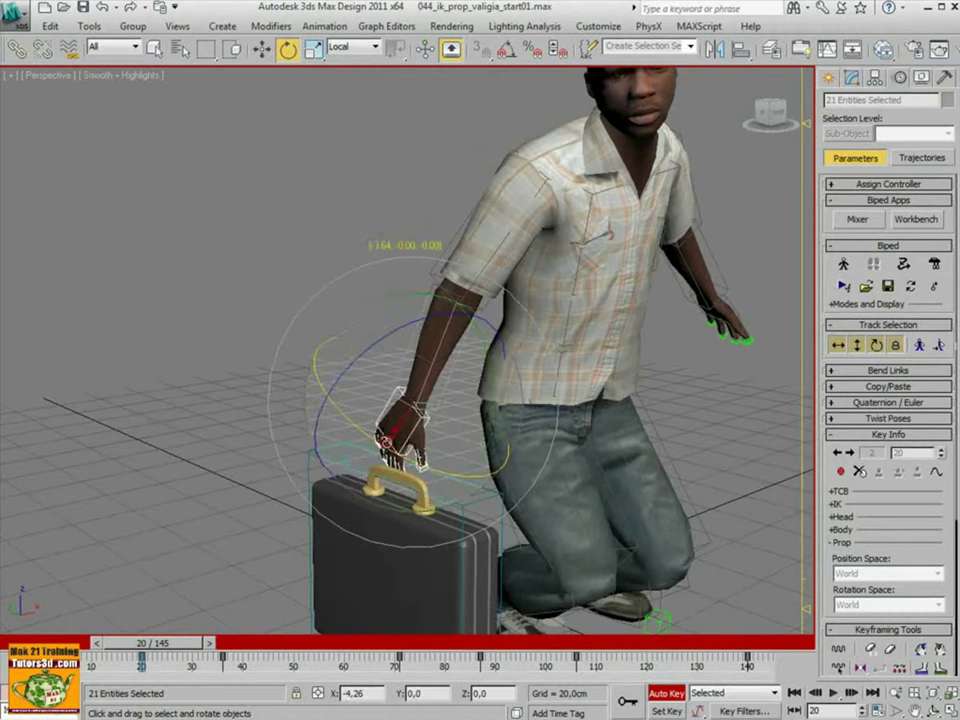
scroll(445, 455, up, 2)
scroll(445, 455, up, 2)
scroll(445, 455, up, 2)
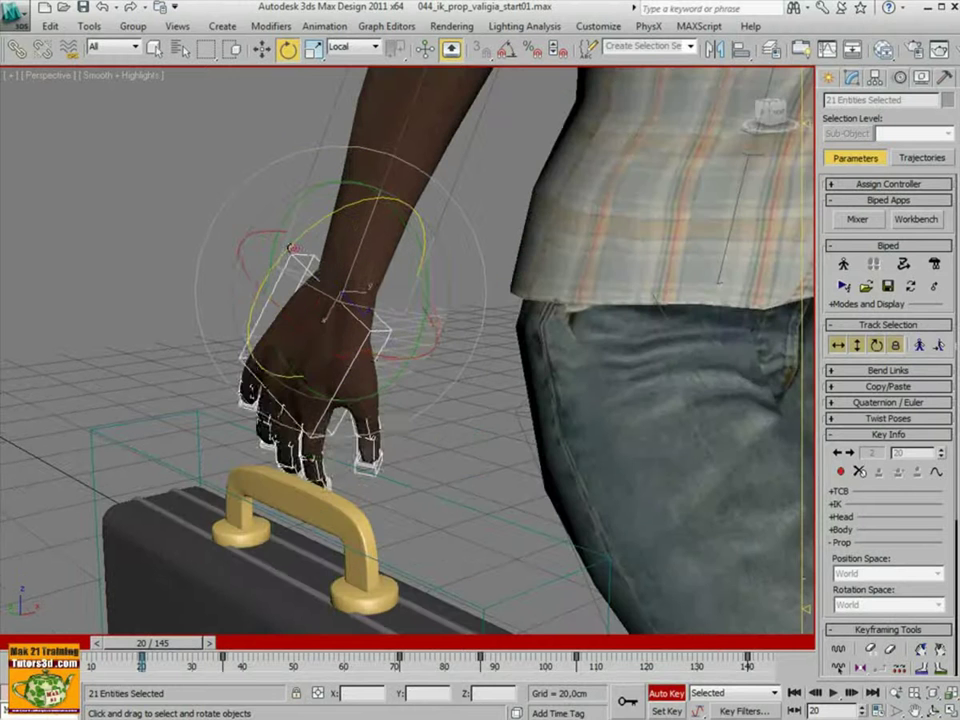
drag(291, 247, 427, 292)
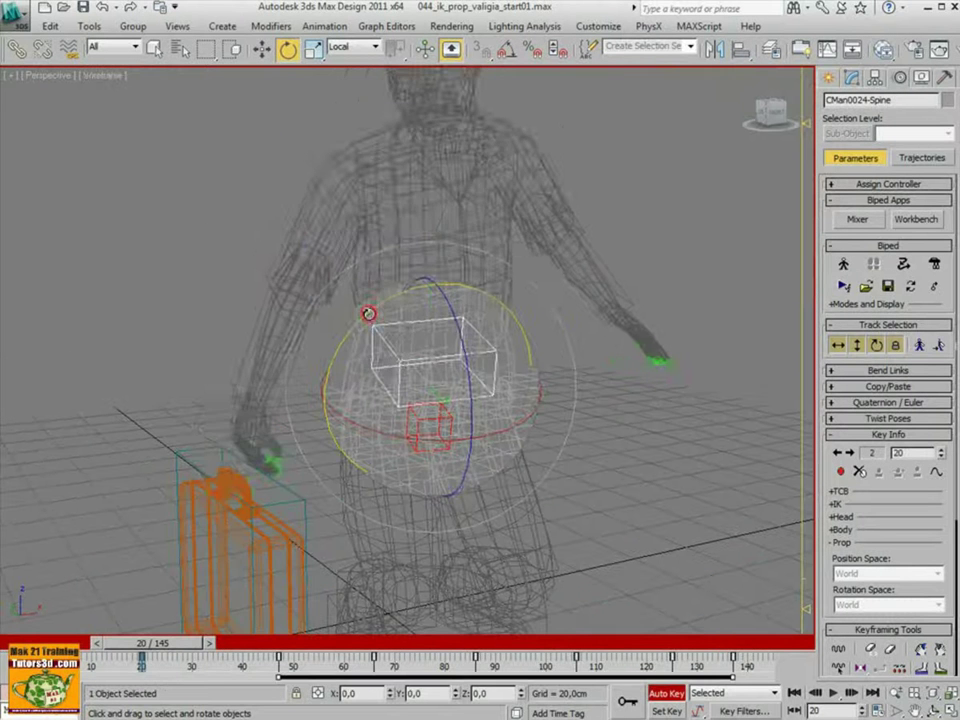
drag(368, 313, 358, 316)
- Rotate the spine in several passes so the upper body leans and twists toward the briefcase
key(F3)
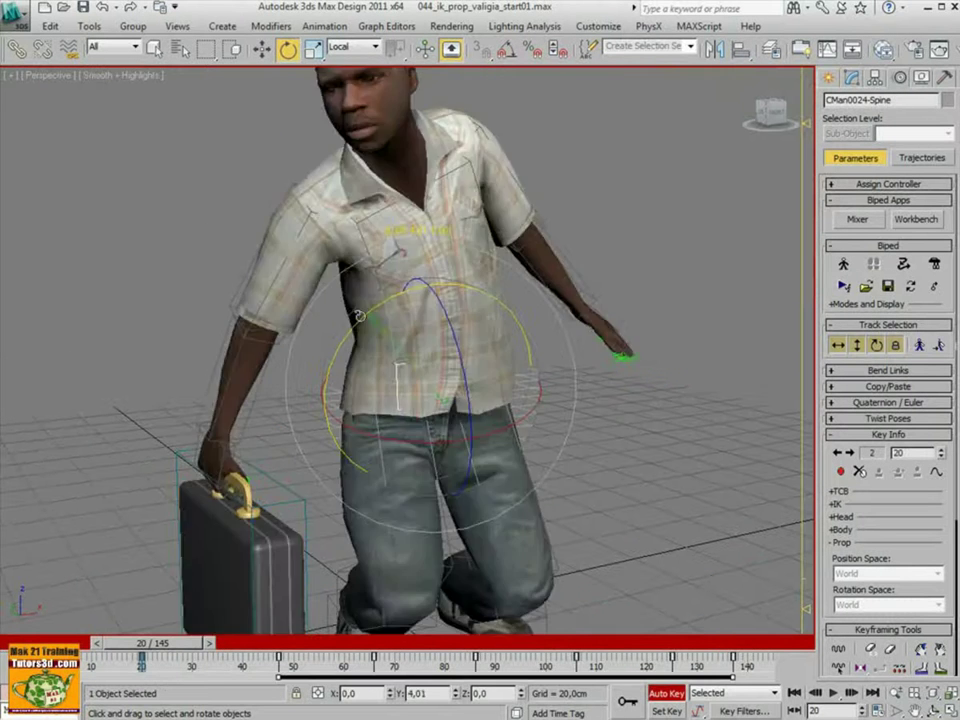
alt+middle_drag(379, 397, 381, 424)
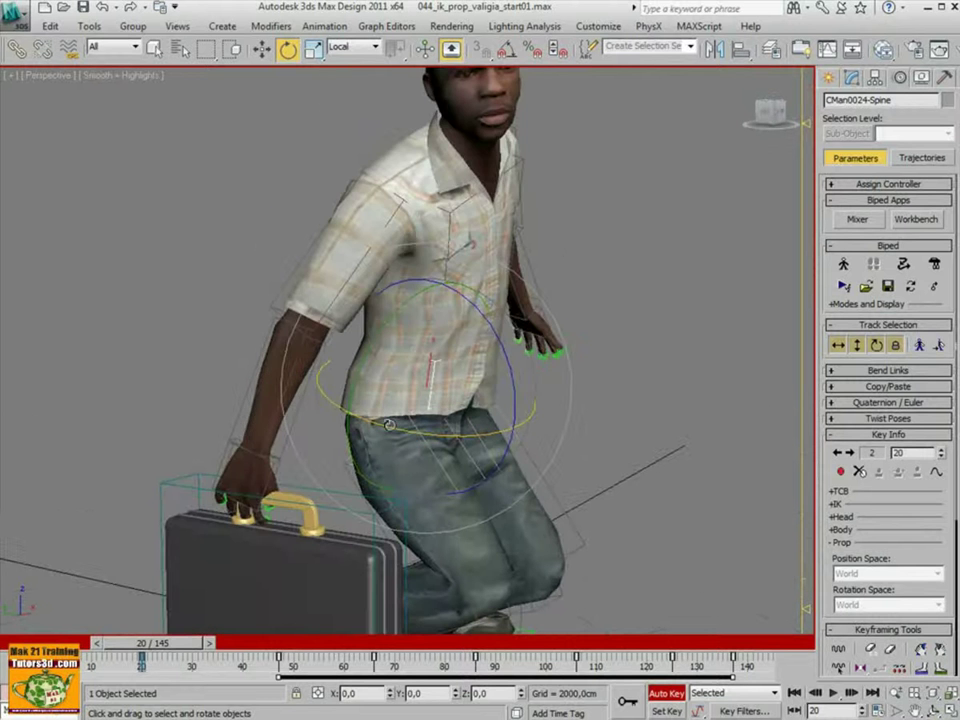
drag(388, 425, 396, 410)
alt+middle_drag(396, 410, 372, 398)
drag(372, 398, 358, 340)
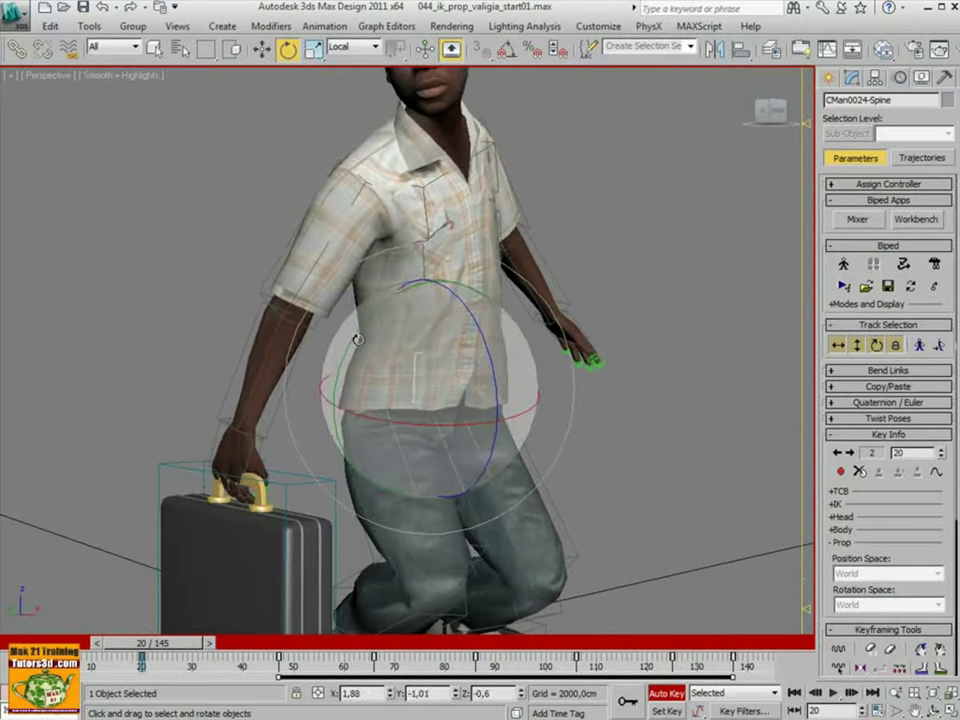
mouse_move(358, 340)
alt+middle_down()
mouse_move(407, 347)
mouse_move(401, 416)
alt+middle_up()
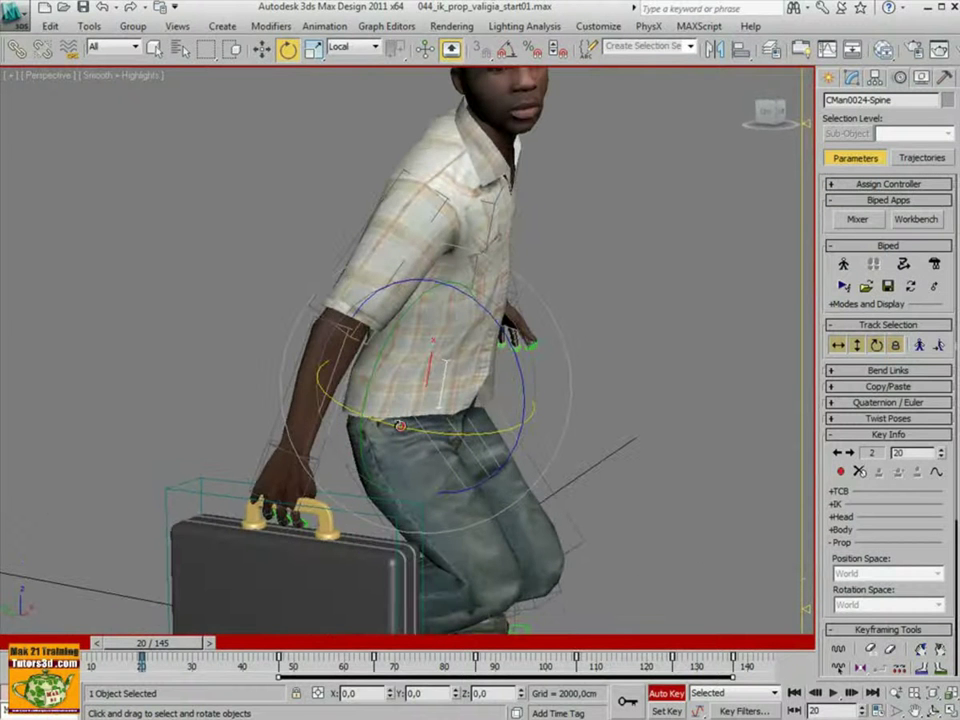
drag(400, 426, 383, 370)
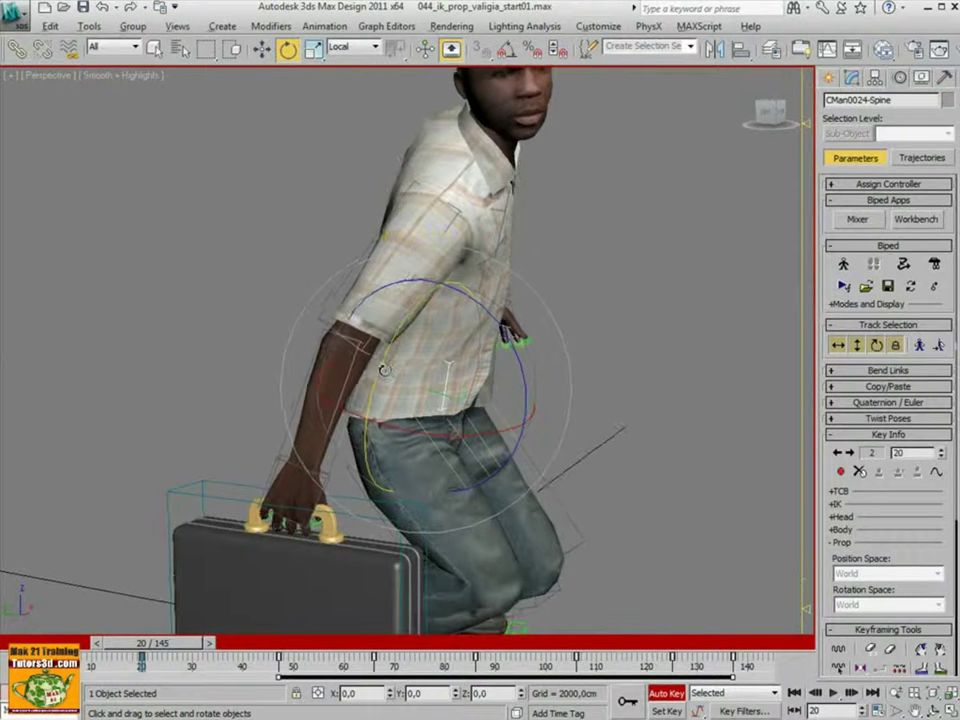
mouse_move(383, 370)
alt+middle_down()
mouse_move(367, 368)
mouse_move(400, 425)
alt+middle_up()
drag(400, 425, 405, 432)
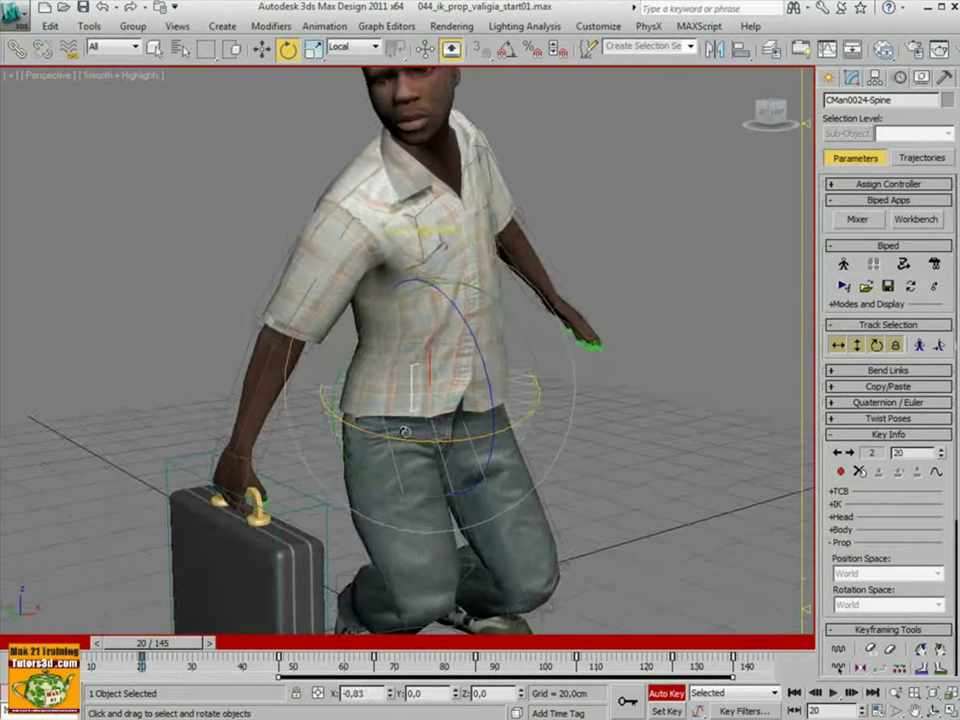
mouse_move(405, 432)
alt+middle_down()
mouse_move(418, 414)
mouse_move(342, 432)
alt+middle_up()
scroll(418, 414, down, 5)
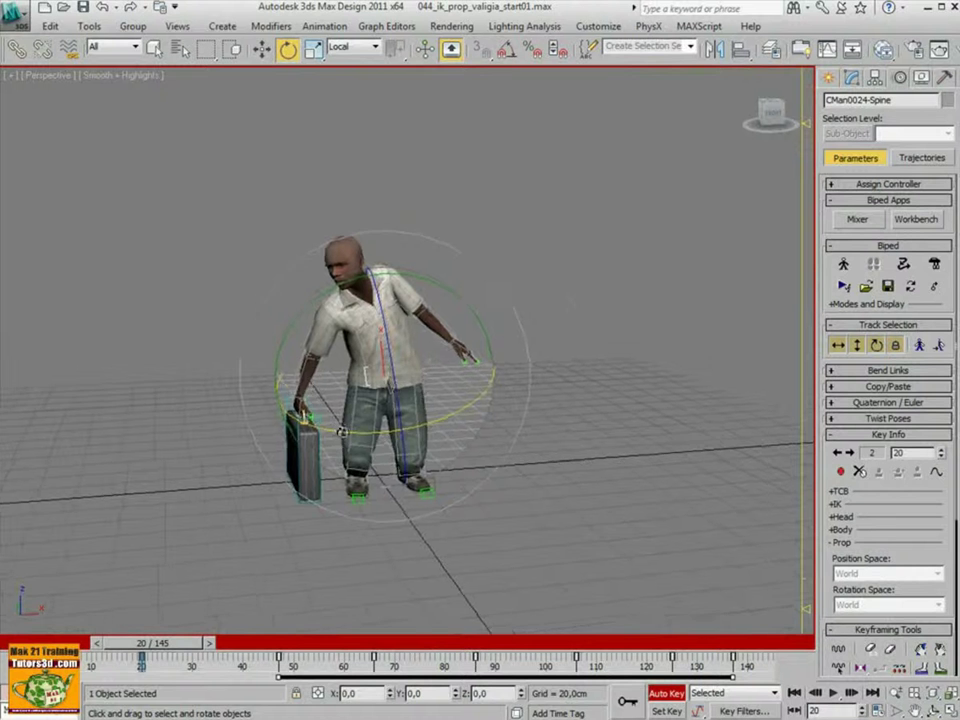
scroll(342, 432, up, 3)
scroll(380, 445, up, 2)
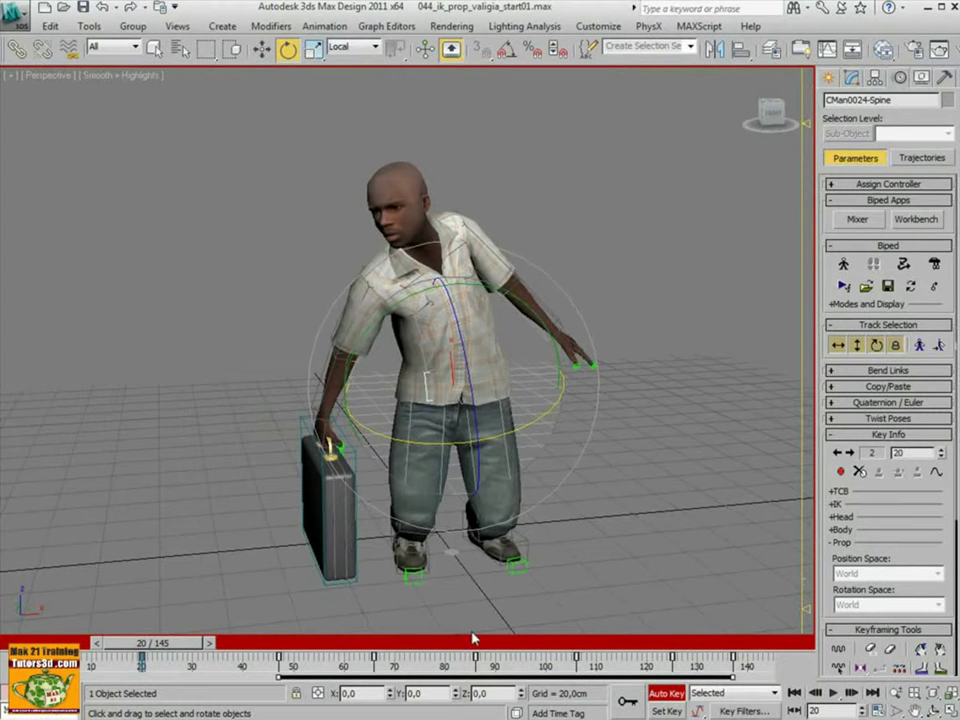
- Select the briefcase prop and set a key on it at frame 20
click(261, 48)
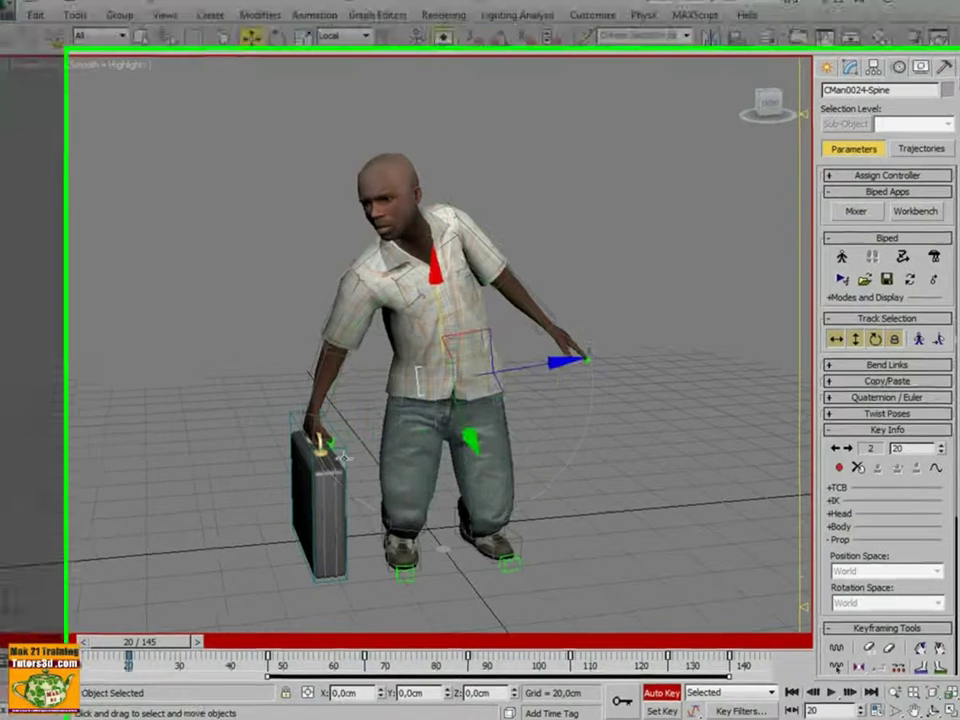
click(343, 456)
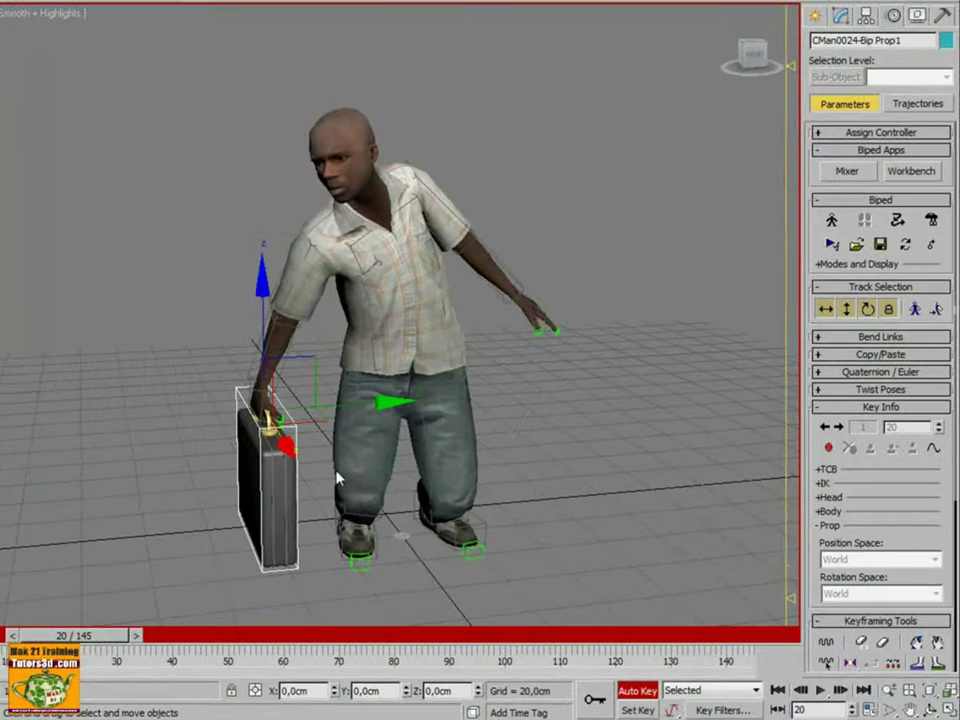
click(829, 448)
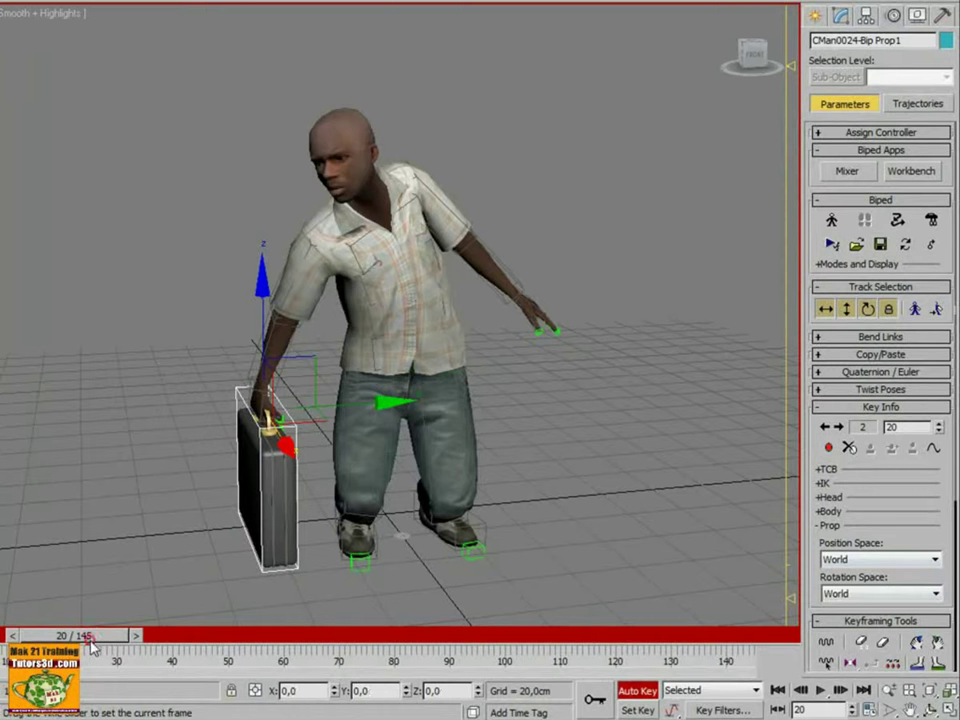
drag(88, 645, 57, 640)
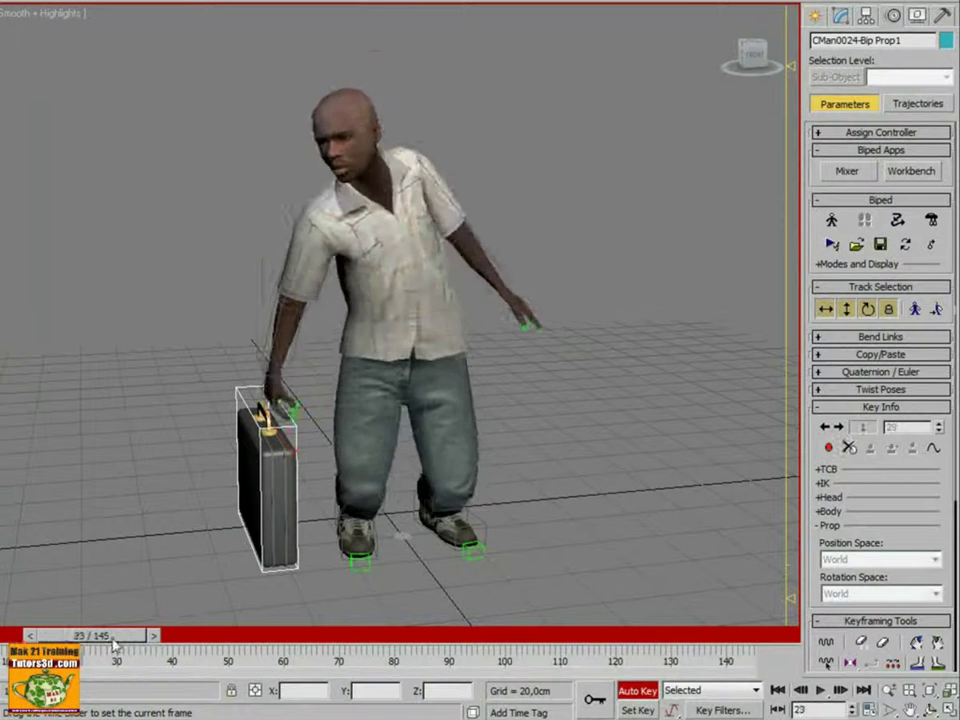
mouse_move(57, 640)
mouse_down()
mouse_move(233, 651)
mouse_move(172, 645)
mouse_up()
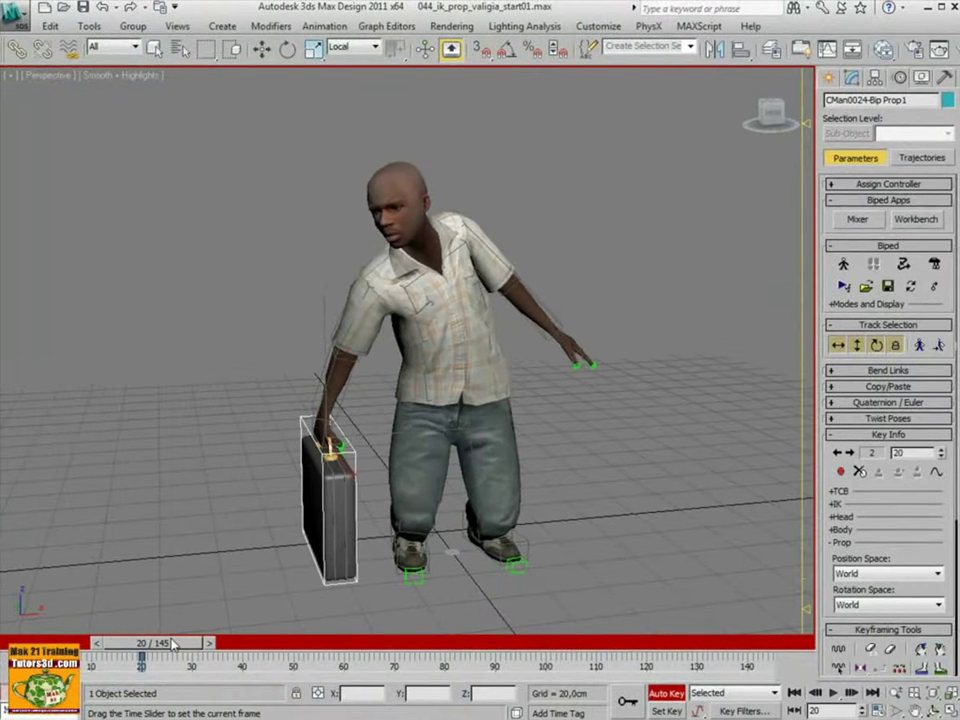
mouse_move(175, 645)
mouse_down()
mouse_move(185, 645)
mouse_move(177, 645)
mouse_up()
- Key the briefcase at frame 21 with Position Space and Rotation Space set to Right Hand
key(w)
scroll(537, 570, up, 2)
scroll(537, 570, up, 2)
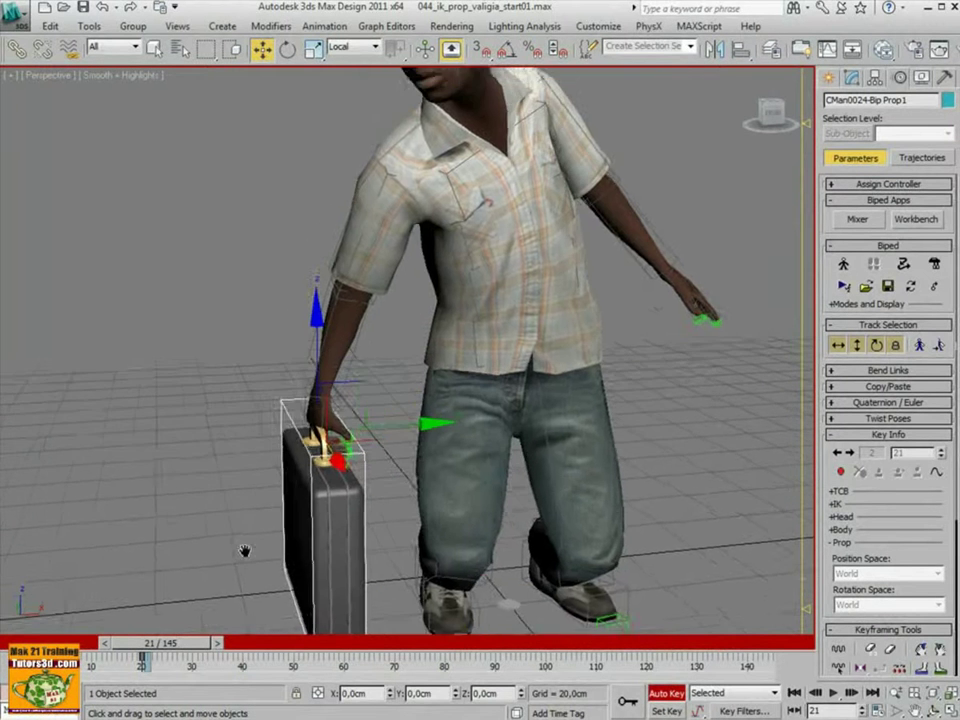
scroll(537, 570, up, 2)
click(843, 470)
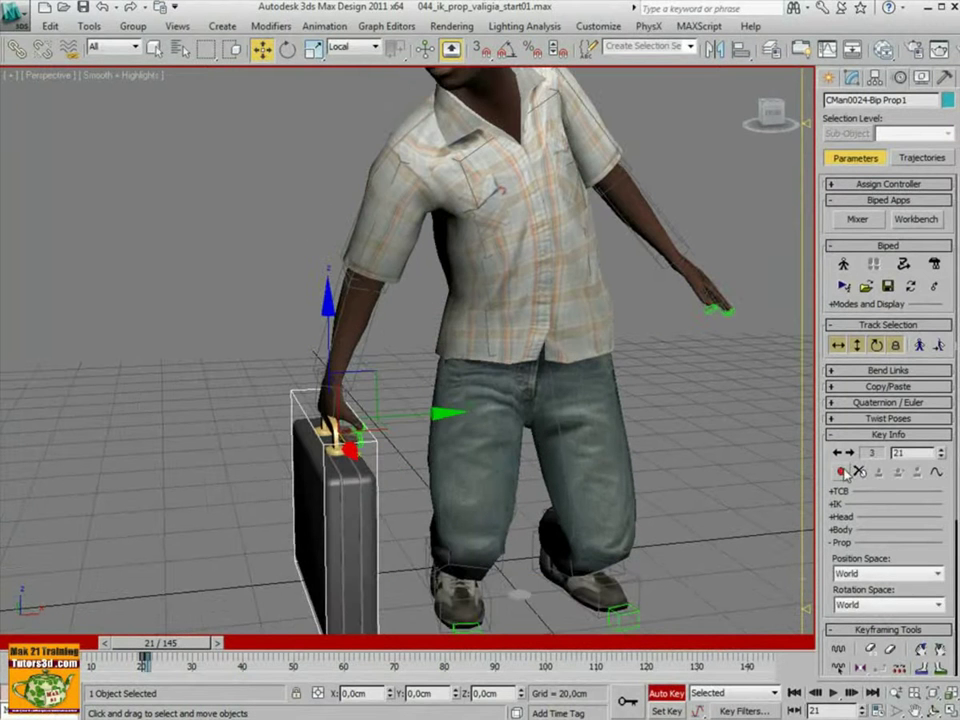
click(936, 580)
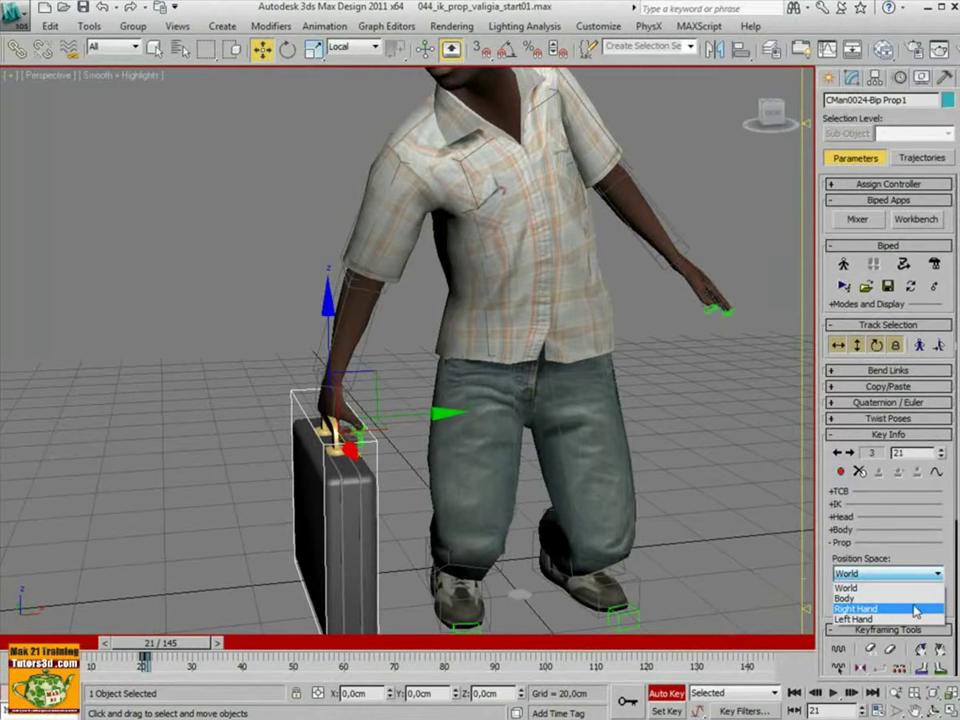
click(915, 607)
click(922, 608)
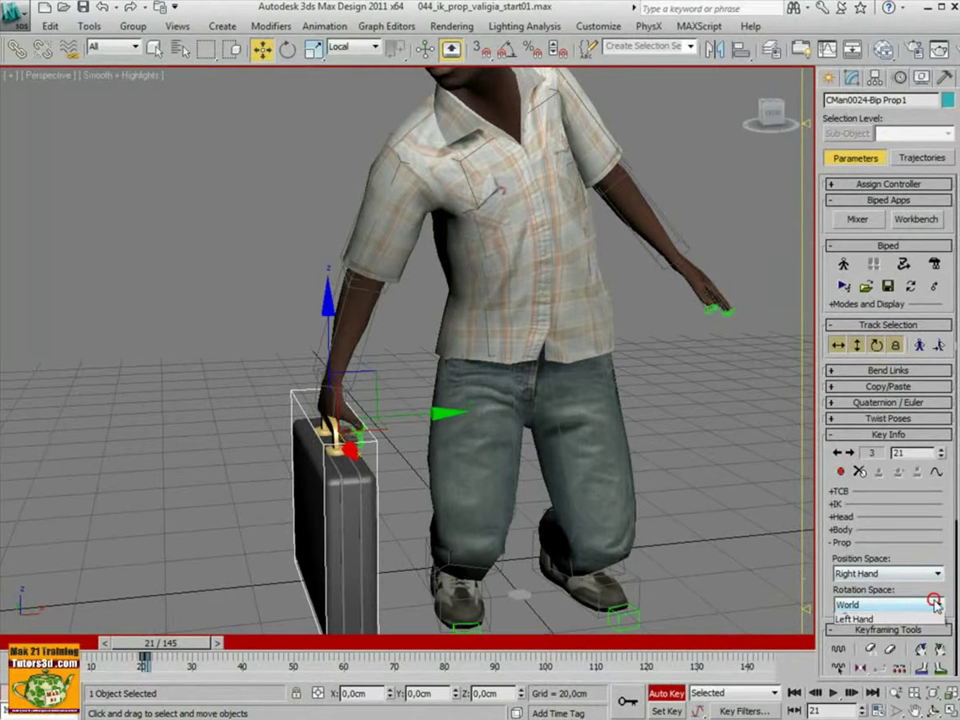
click(916, 642)
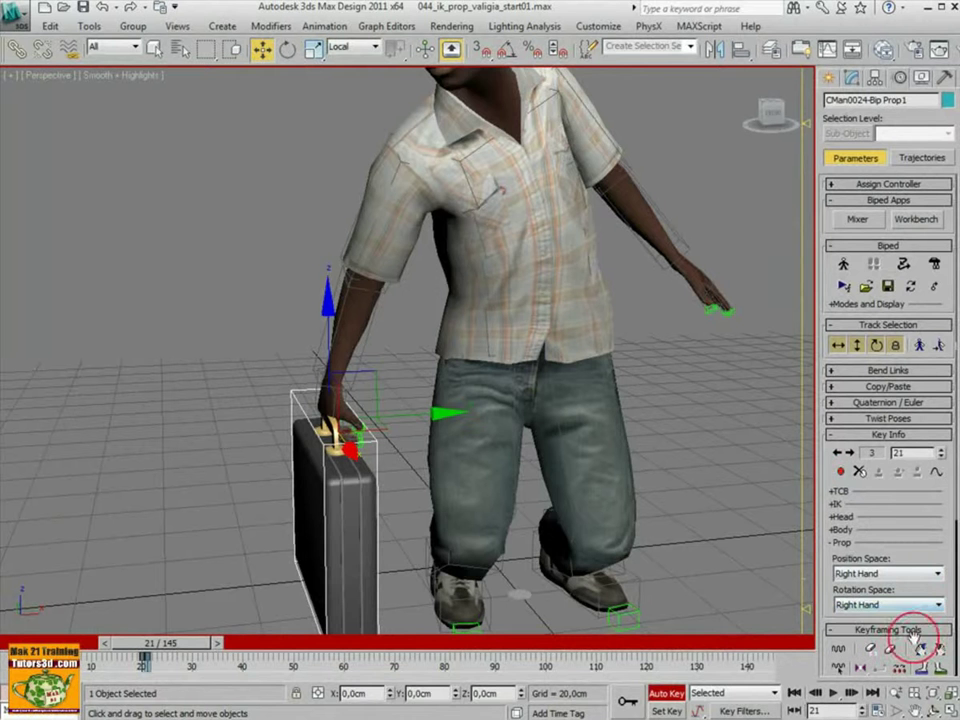
- Scrub forward from frame 20 to preview the briefcase following the right hand
drag(179, 645, 175, 645)
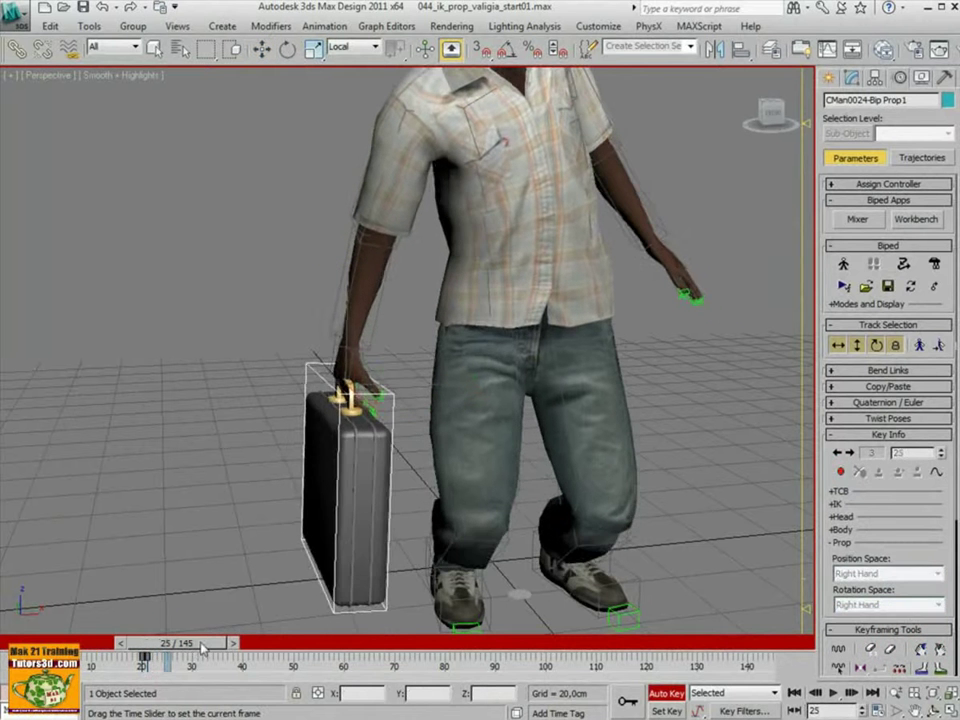
key(w)
scroll(285, 568, up, 2)
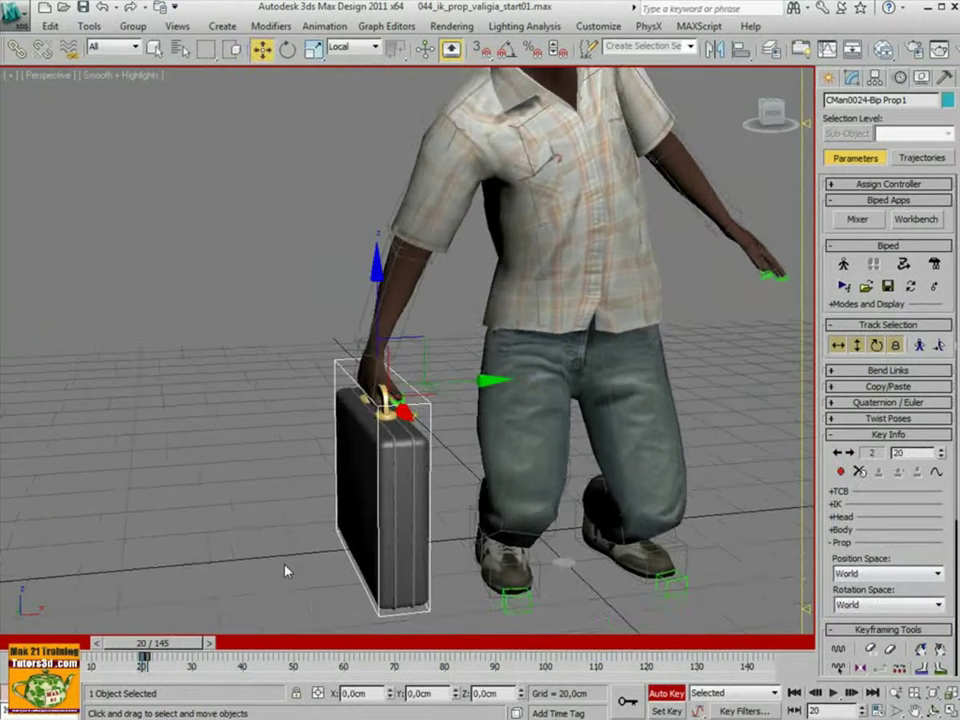
scroll(364, 507, up, 3)
scroll(390, 487, up, 2)
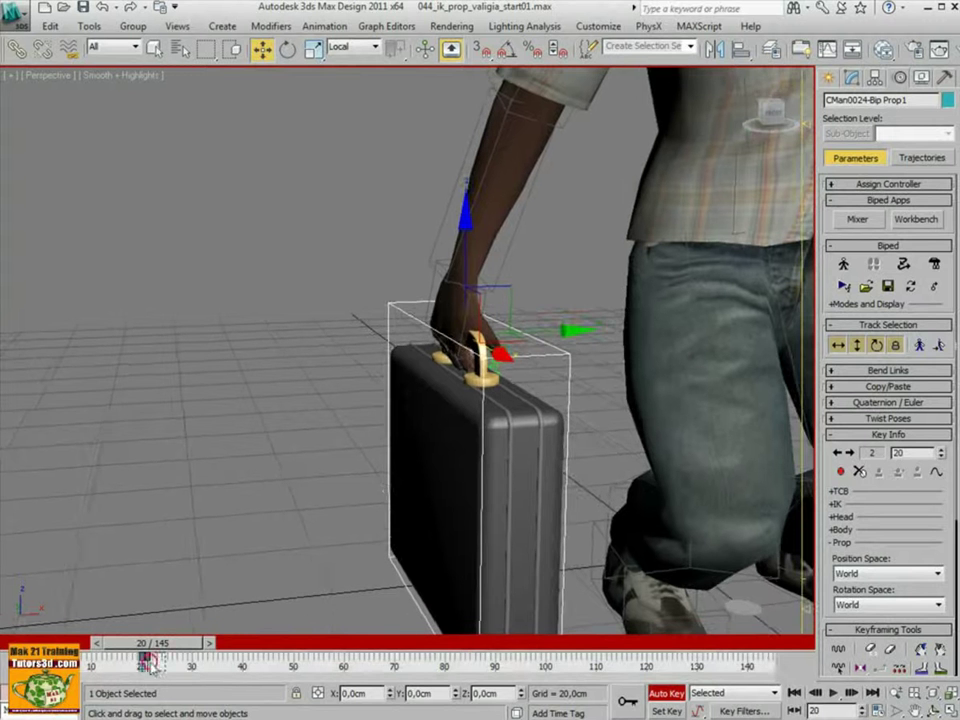
mouse_move(145, 657)
mouse_down()
mouse_move(281, 641)
mouse_move(200, 640)
mouse_move(222, 641)
mouse_up()
key(w)
scroll(259, 482, down, 2)
scroll(272, 540, down, 2)
scroll(238, 576, down, 1)
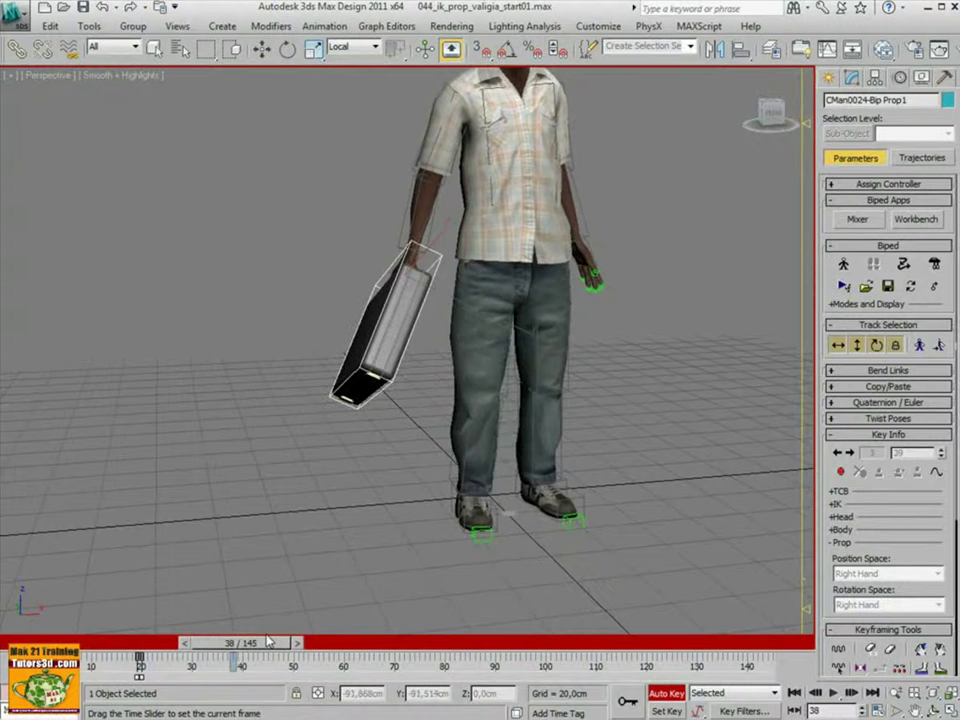
- Check the briefcase at frame 36, then return the time slider to frame 19
key(w)
middle_drag(205, 442, 303, 585)
scroll(330, 420, up, 3)
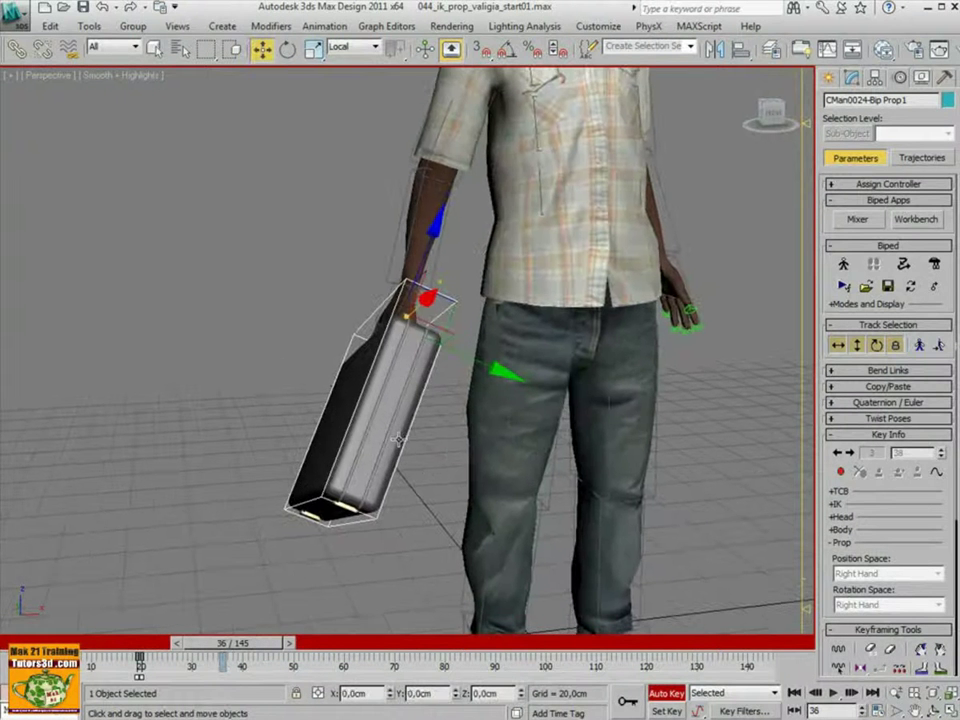
mouse_move(404, 392)
alt+middle_down()
mouse_move(531, 422)
mouse_move(354, 403)
mouse_move(434, 427)
alt+middle_up()
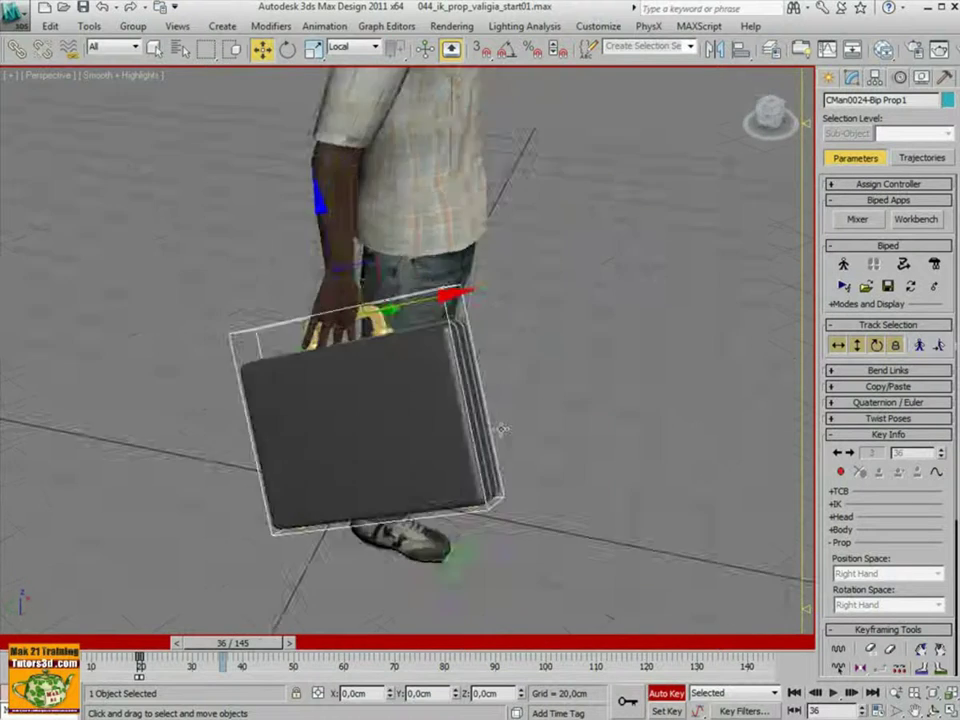
drag(247, 648, 170, 640)
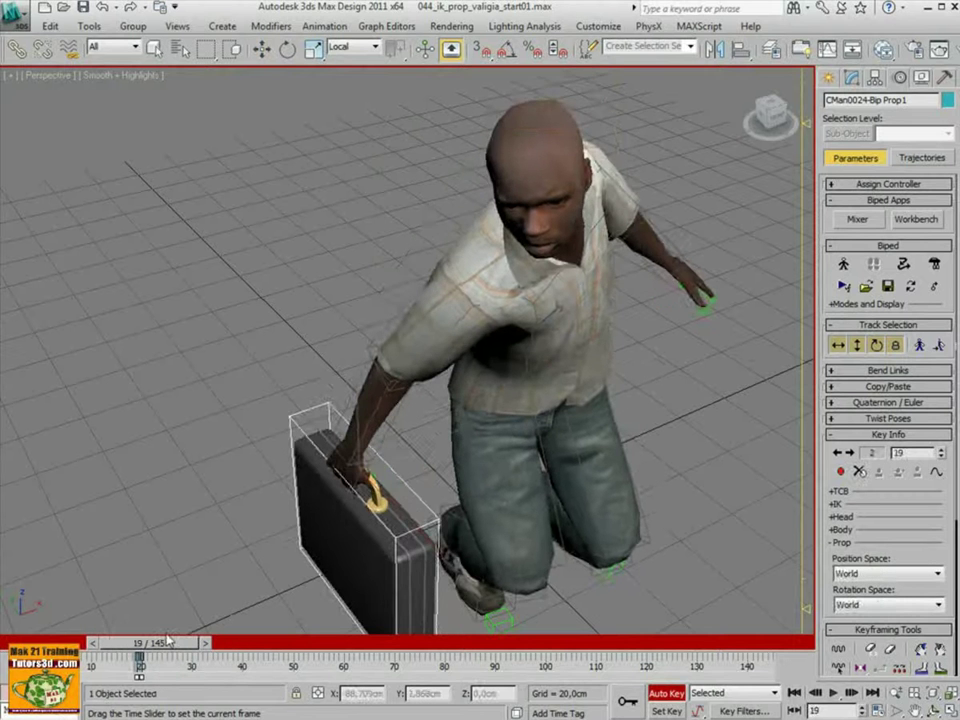
key(w)
scroll(240, 561, up, 3)
scroll(240, 561, up, 3)
- Select the right hand with its fingers and copy its grip as posture RArmRFing01
scroll(313, 443, up, 2)
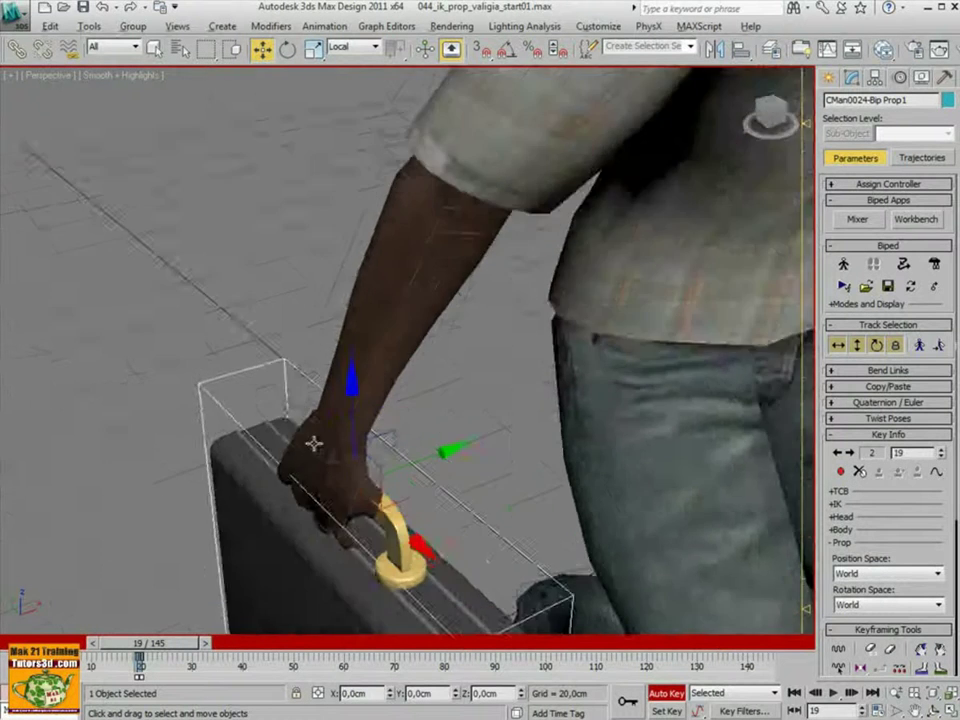
alt+middle_drag(313, 443, 377, 463)
double_click(373, 452)
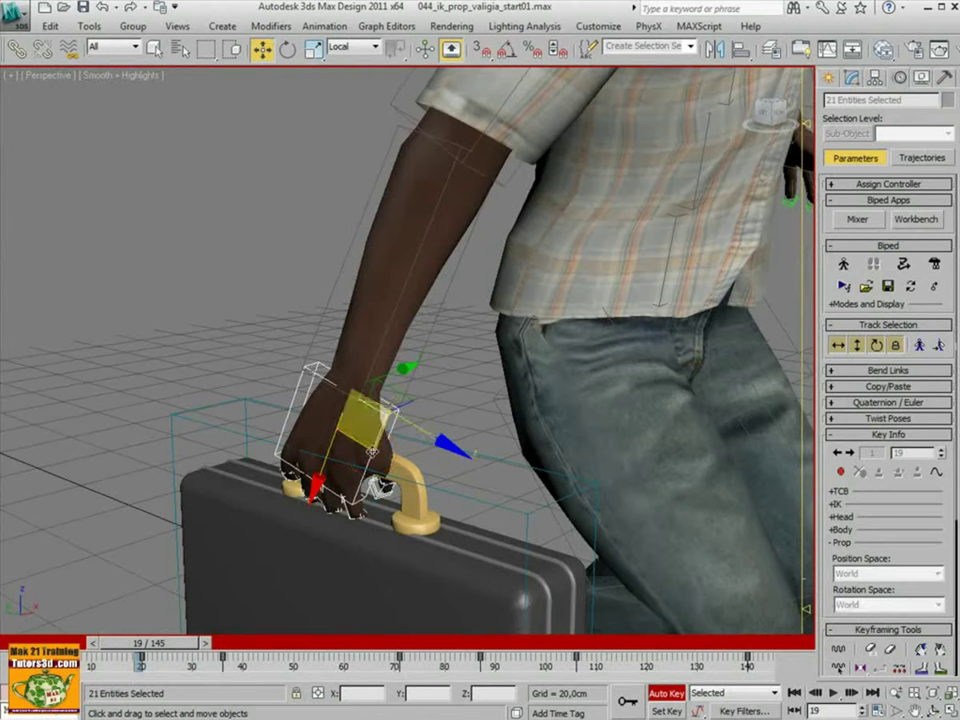
drag(828, 578, 843, 316)
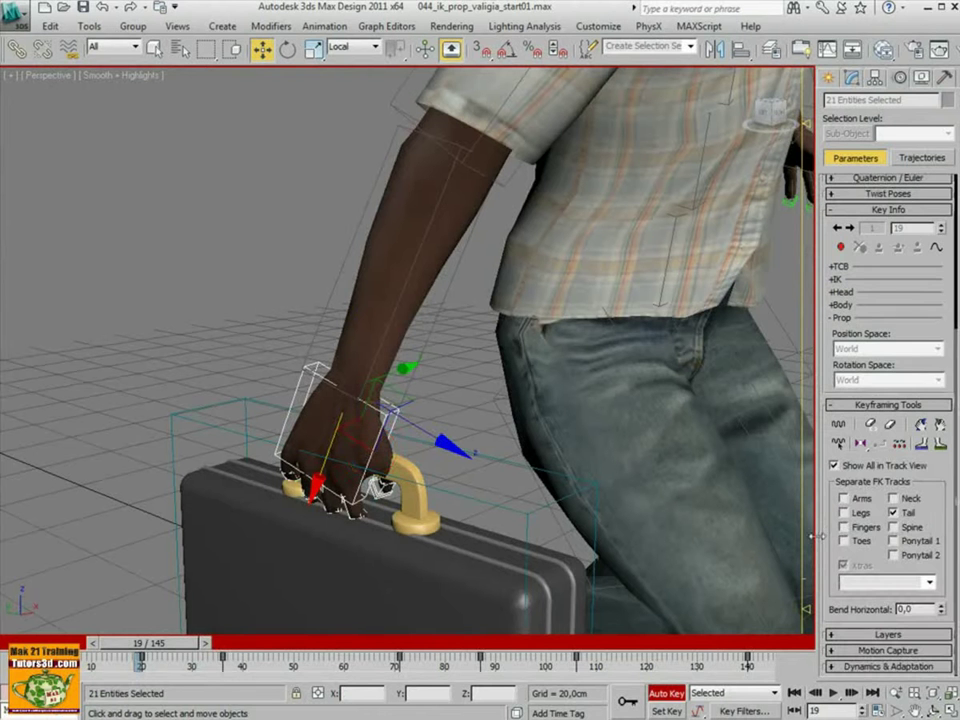
click(836, 405)
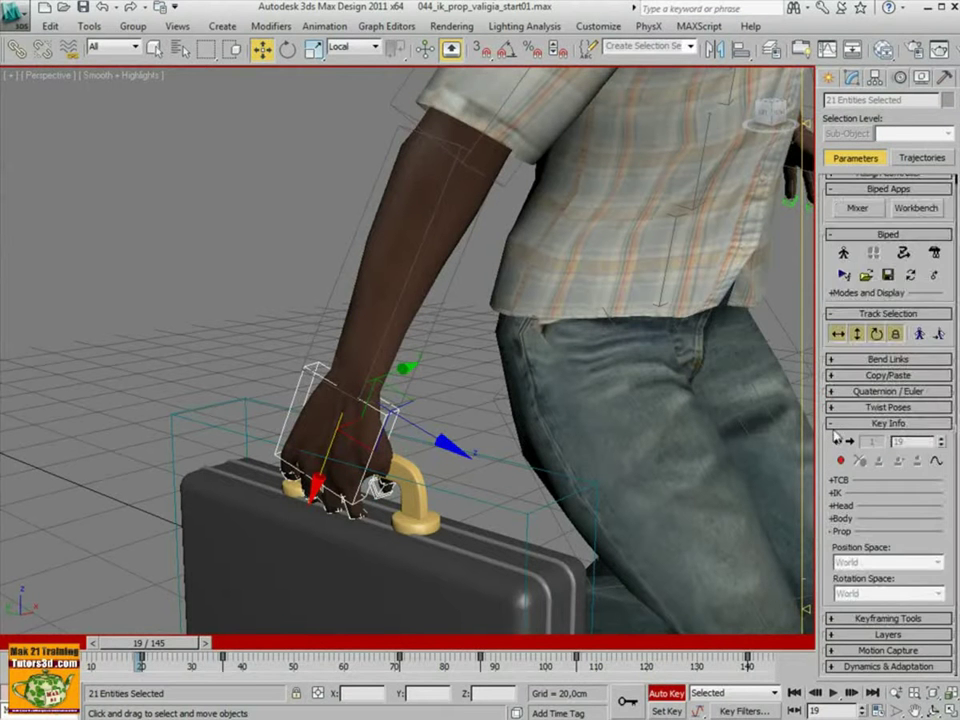
click(836, 424)
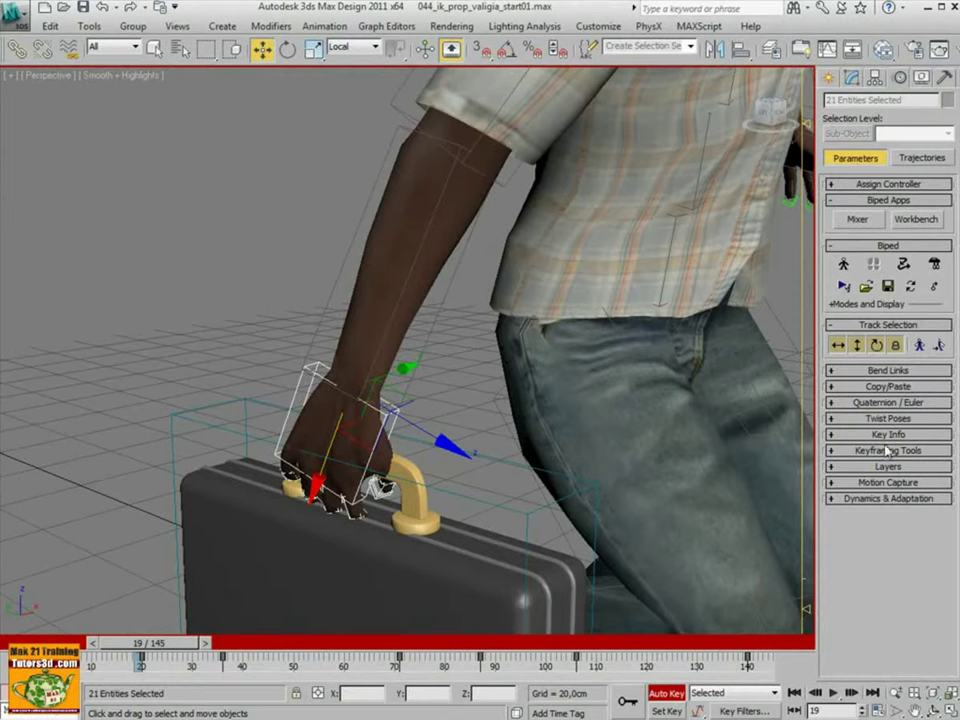
click(888, 386)
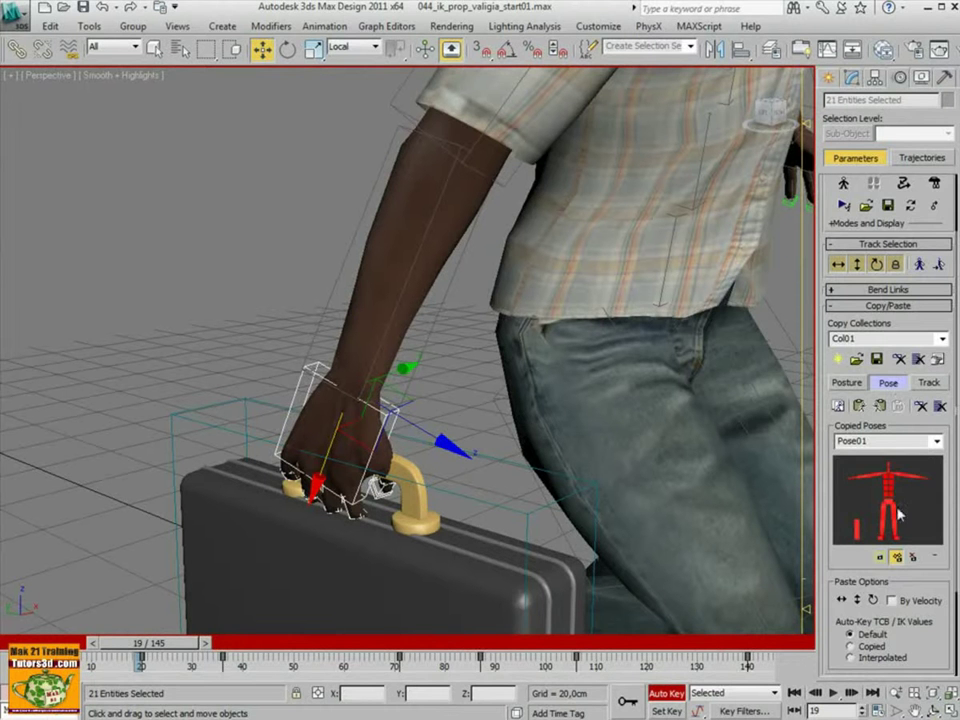
click(846, 382)
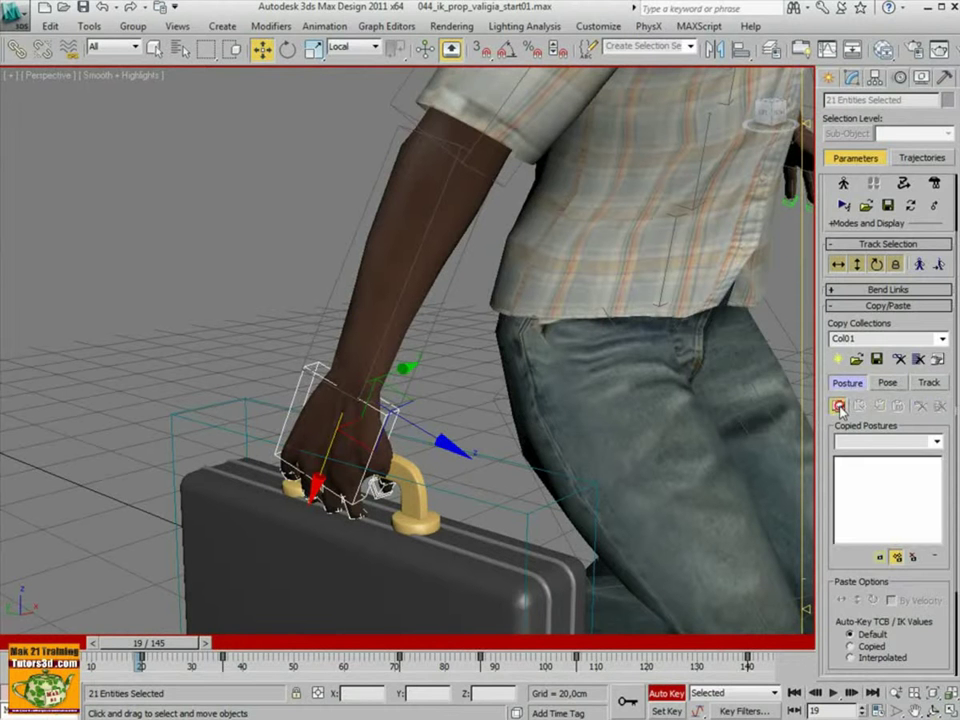
click(838, 405)
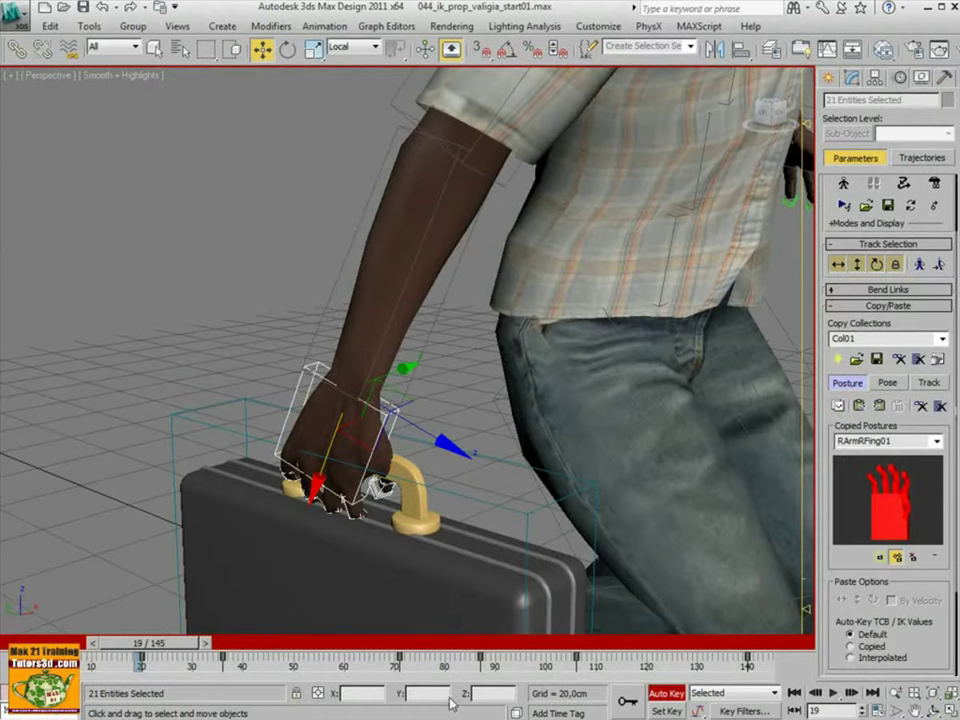
drag(165, 643, 248, 643)
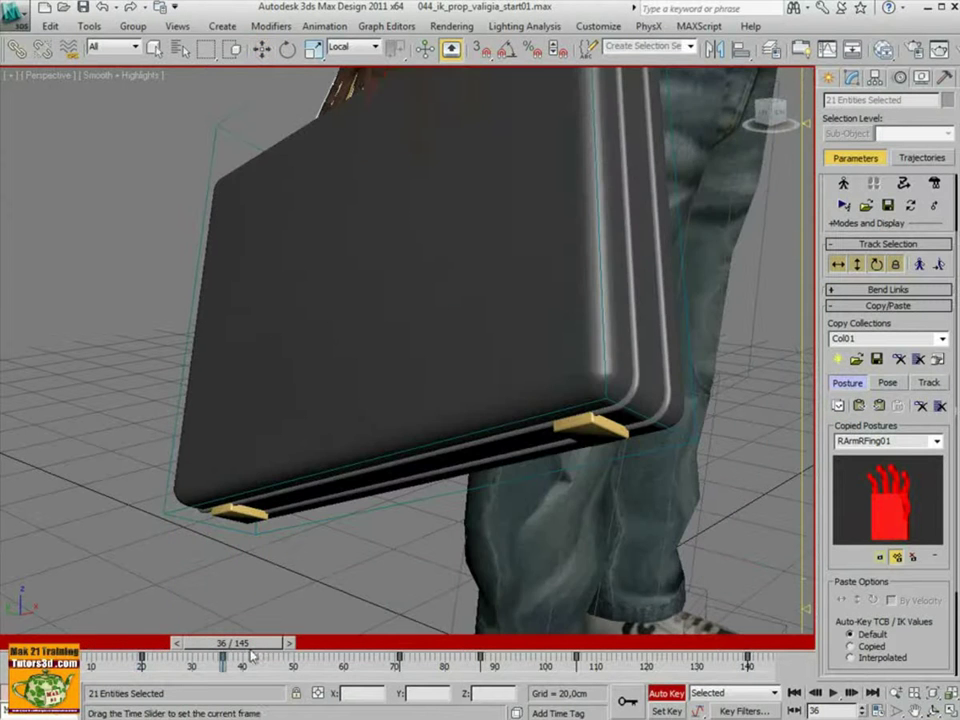
- Paste the copied grip posture onto the right hand at frame 71
scroll(348, 405, down, 5)
alt+middle_drag(347, 454, 347, 518)
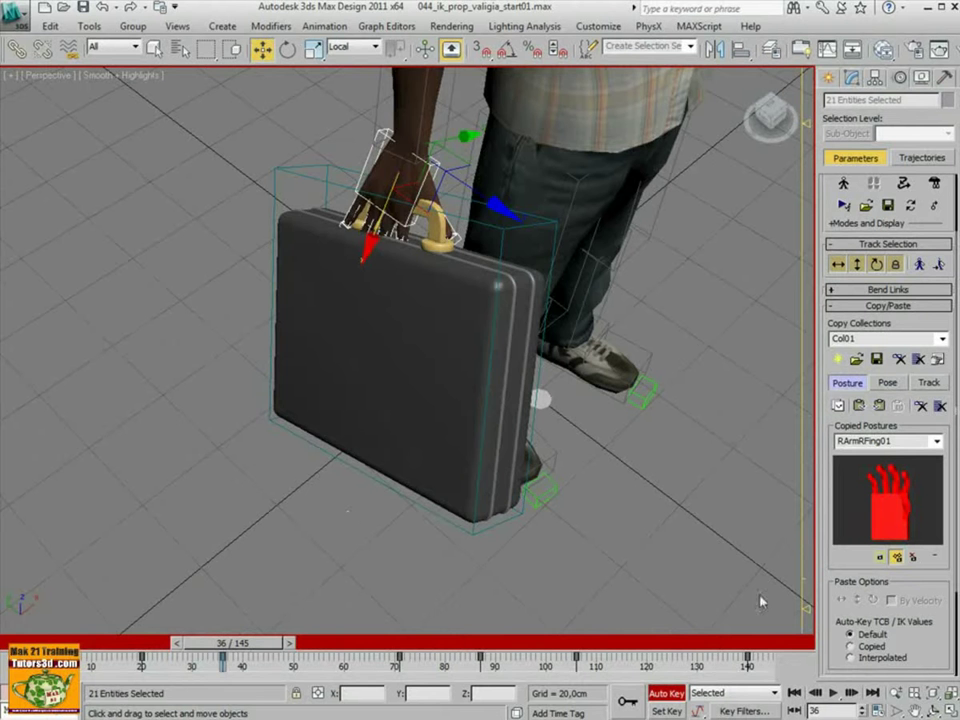
alt+middle_drag(540, 398, 645, 320)
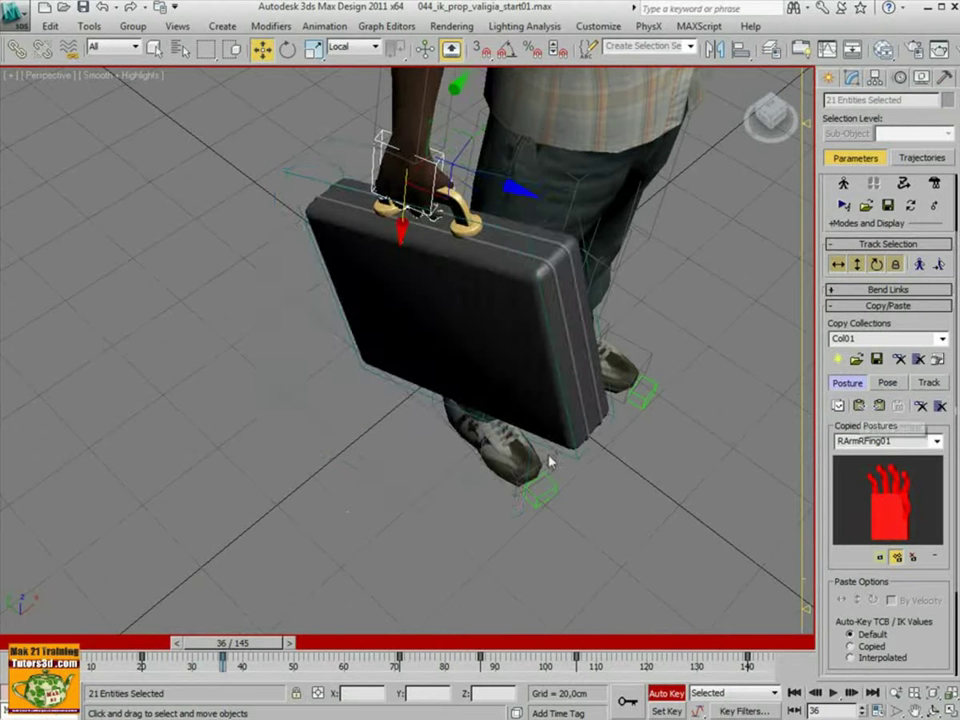
mouse_move(549, 459)
alt+middle_down()
mouse_move(400, 460)
mouse_move(482, 476)
alt+middle_up()
scroll(378, 467, up, 3)
scroll(378, 467, down, 3)
scroll(482, 476, up, 1)
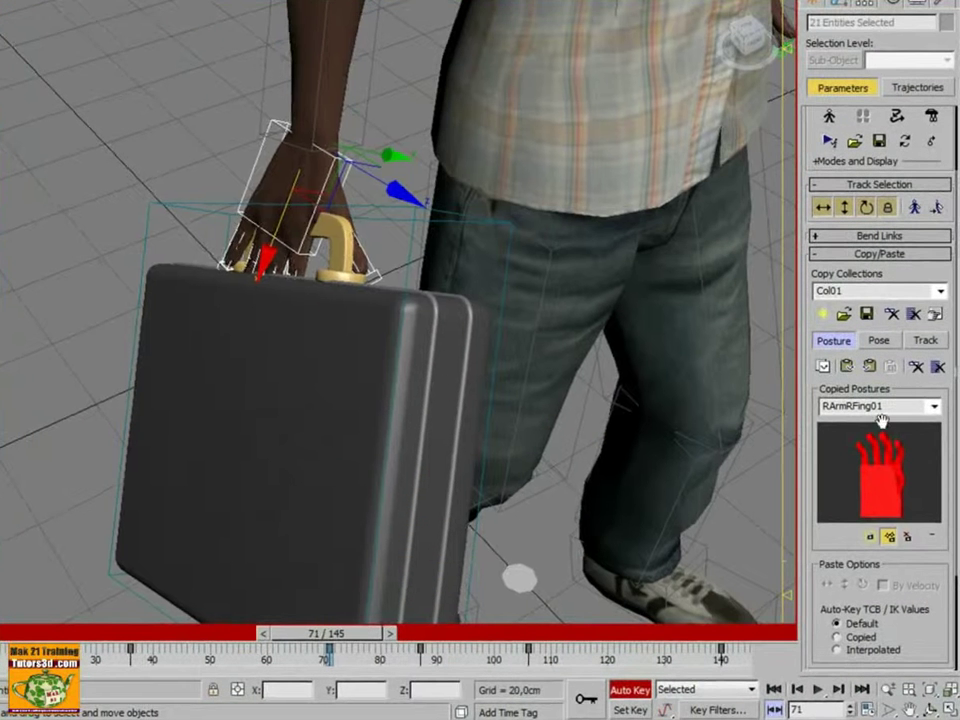
click(848, 368)
alt+middle_drag(660, 450, 597, 458)
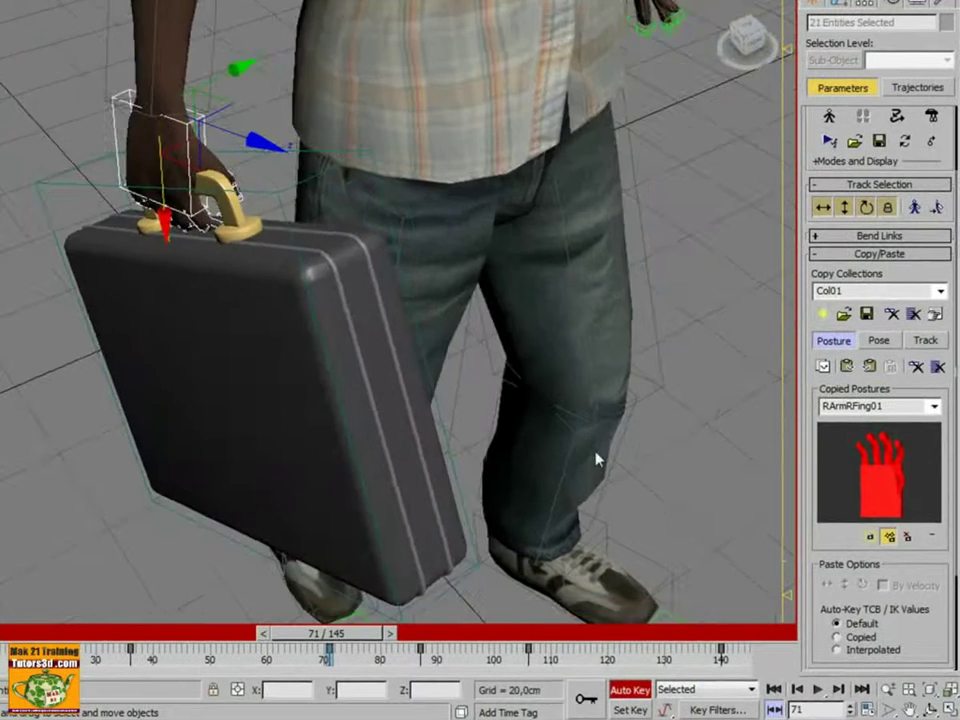
- Paste the grip posture again at frames 87 and 140, then scrub back toward the start
click(838, 690)
mouse_move(703, 553)
alt+middle_down()
mouse_move(647, 497)
mouse_move(664, 429)
mouse_move(581, 407)
alt+middle_up()
click(846, 368)
click(838, 690)
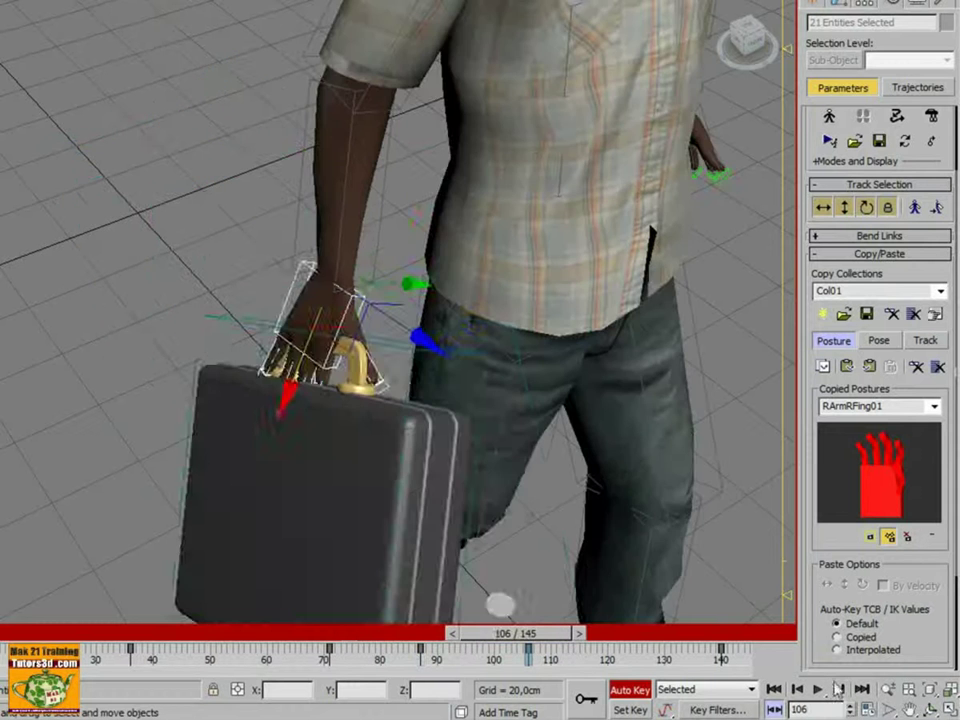
alt+middle_drag(645, 277, 572, 371)
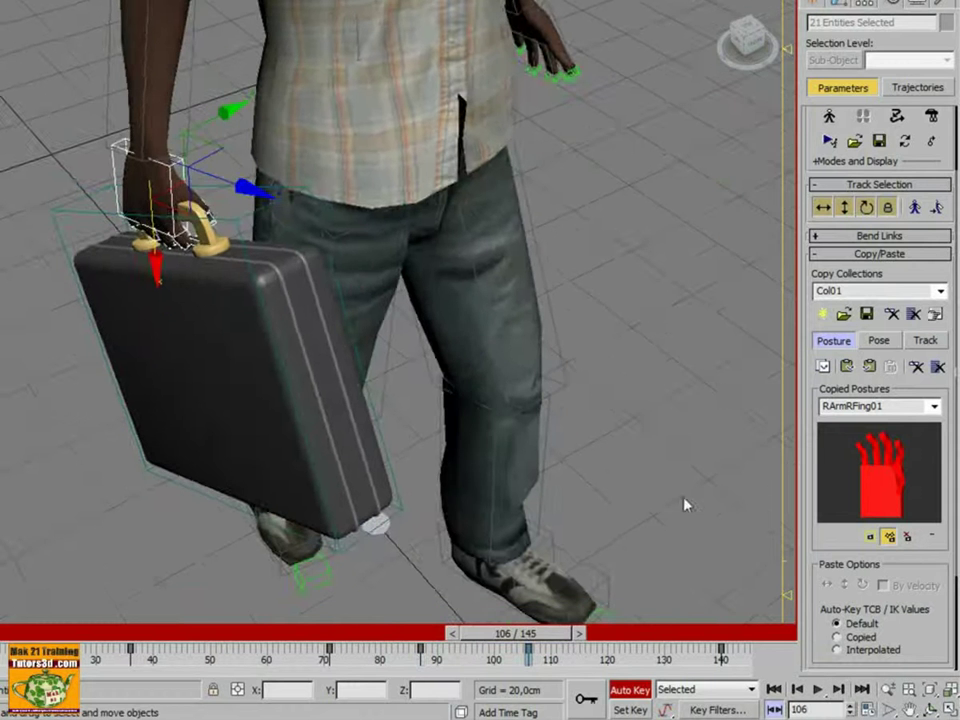
click(838, 690)
mouse_move(700, 450)
alt+middle_down()
mouse_move(611, 503)
mouse_move(640, 460)
alt+middle_up()
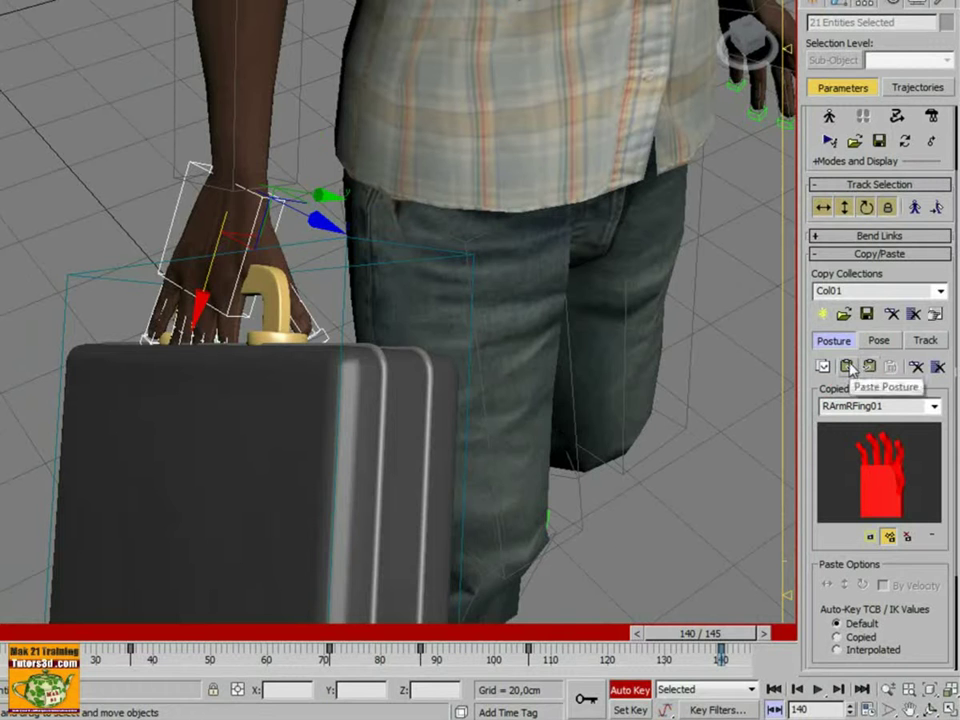
click(848, 368)
mouse_move(699, 403)
alt+middle_down()
mouse_move(639, 437)
mouse_move(648, 432)
alt+middle_up()
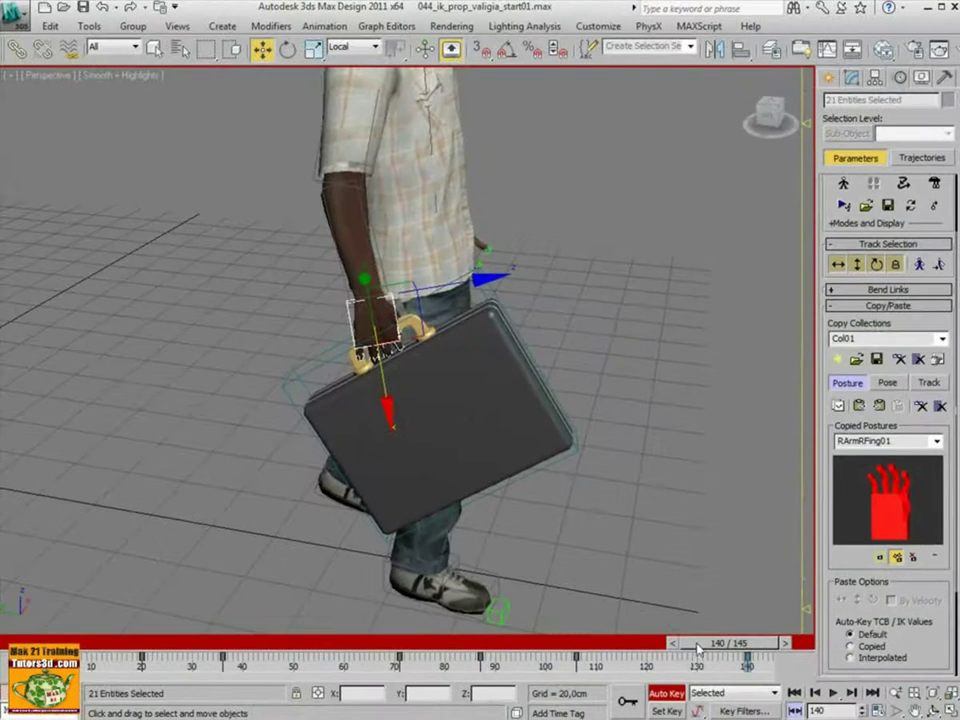
drag(691, 645, 40, 645)
- Frame the whole character and scrub the walk forward to the crouch
key(w)
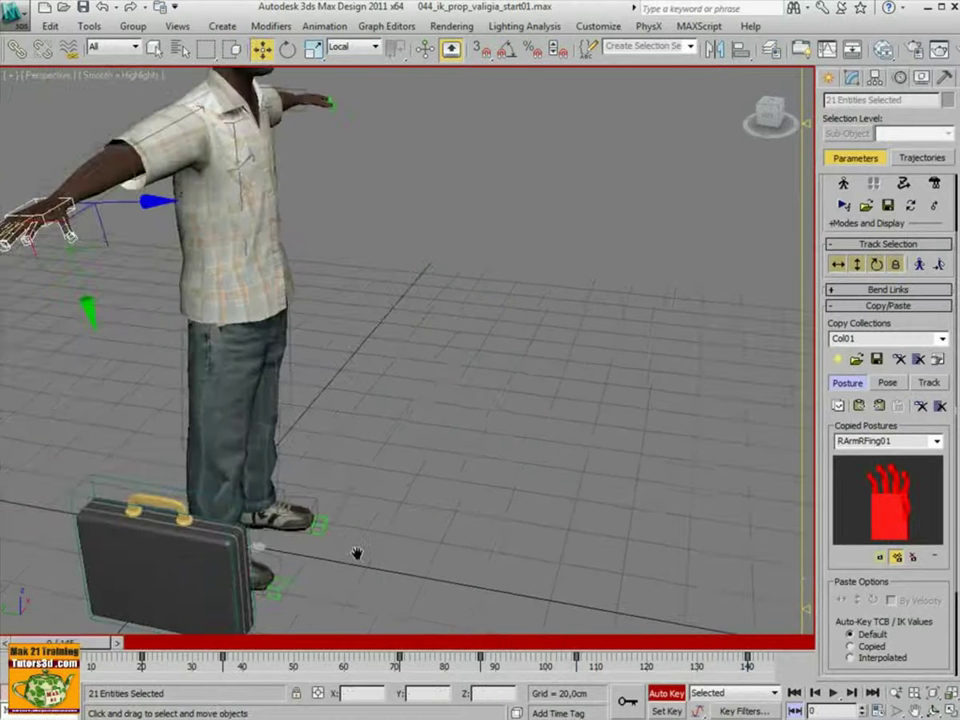
mouse_move(357, 553)
middle_down()
mouse_move(540, 530)
mouse_move(500, 500)
middle_up()
scroll(399, 454, down, 5)
scroll(401, 455, up, 2)
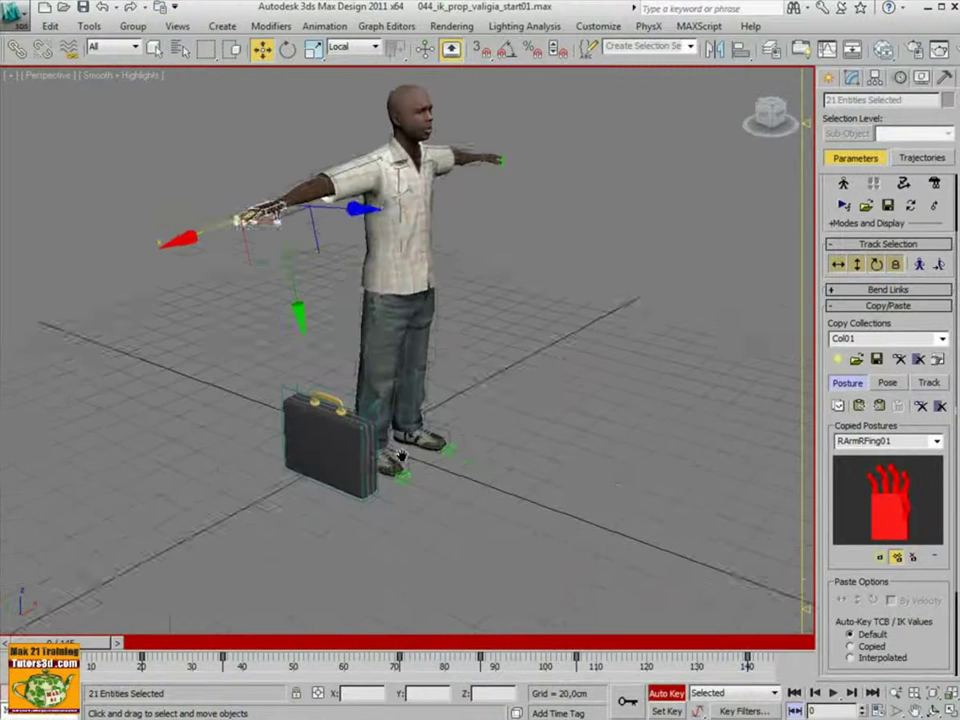
scroll(401, 455, down, 2)
mouse_move(95, 644)
mouse_down()
mouse_move(169, 647)
mouse_move(319, 622)
mouse_move(476, 638)
mouse_move(268, 640)
mouse_up()
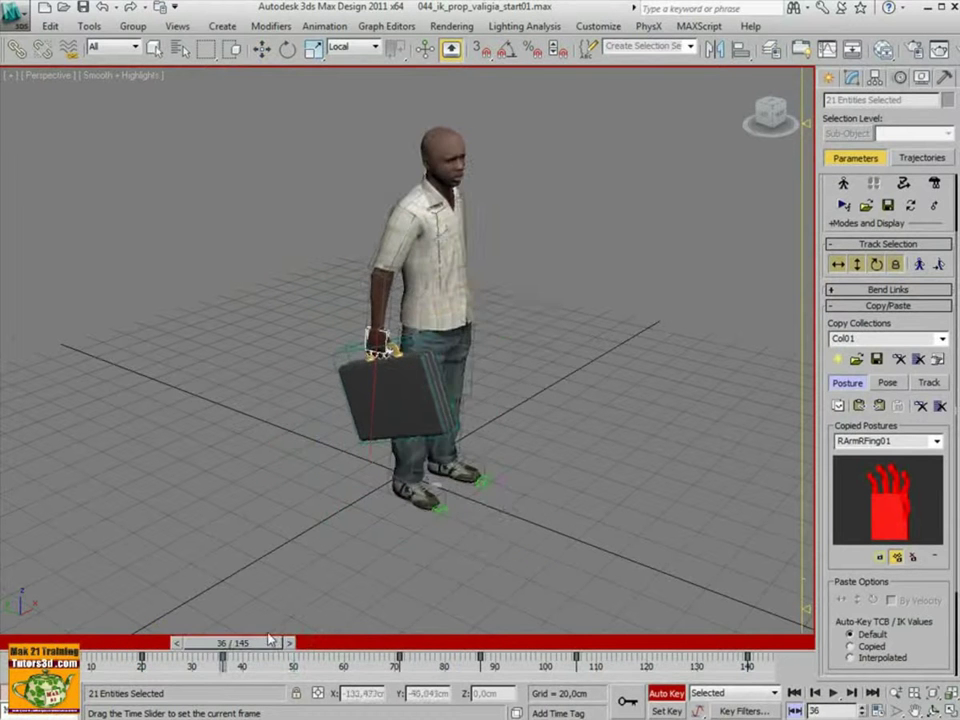
- At frame 36, tilt the hand and briefcase about 13 degrees and shift them slightly left
key(w)
scroll(340, 550, up, 2)
scroll(362, 550, up, 3)
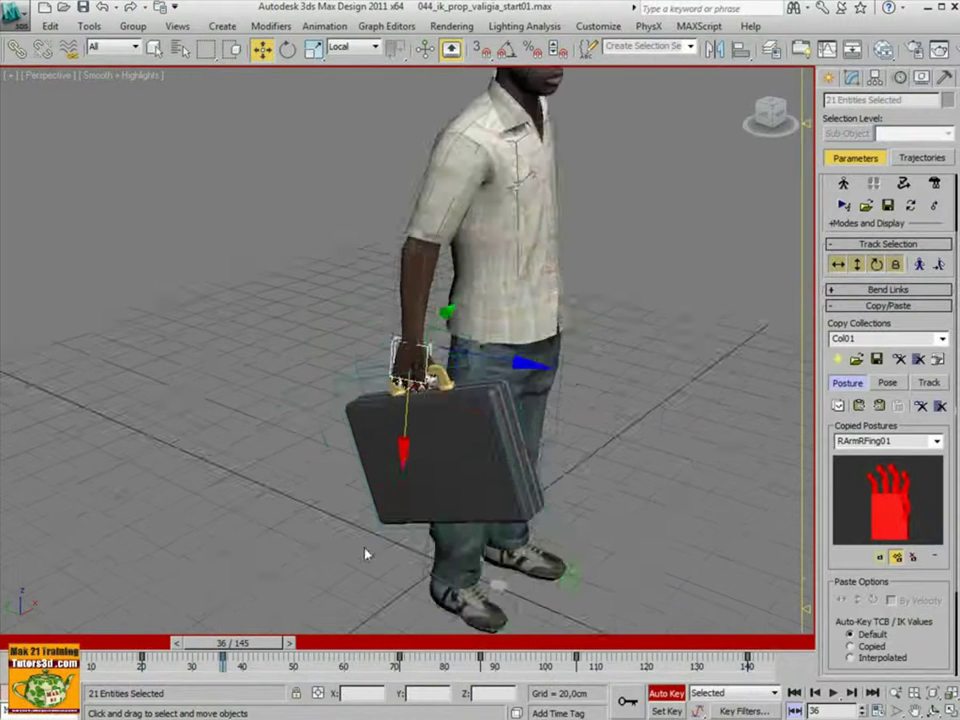
scroll(365, 552, up, 2)
scroll(364, 553, down, 2)
click(287, 52)
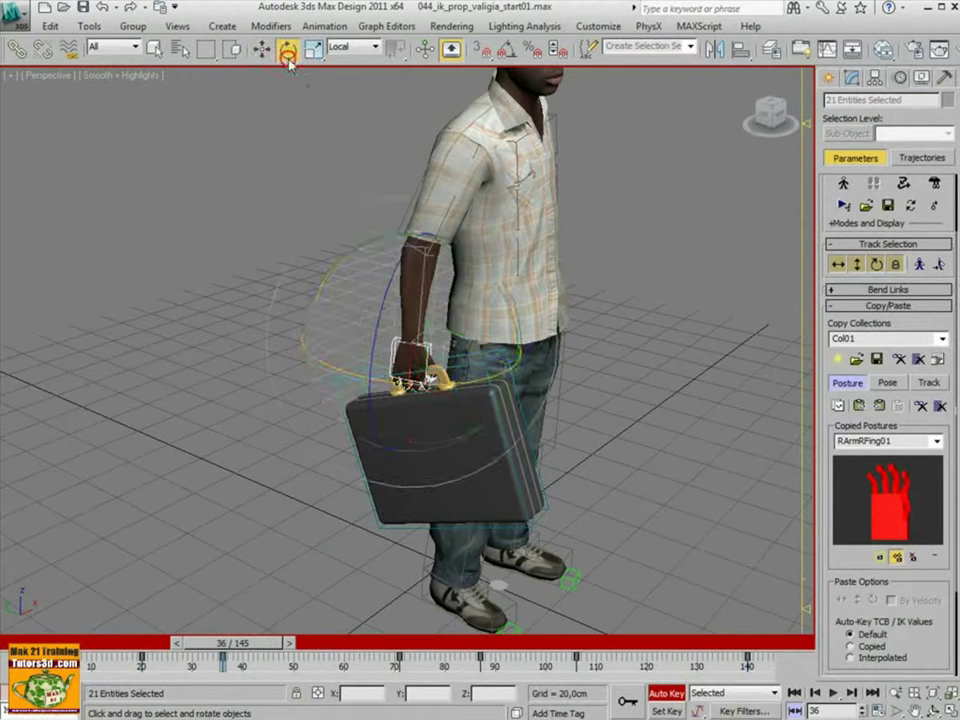
drag(506, 300, 517, 322)
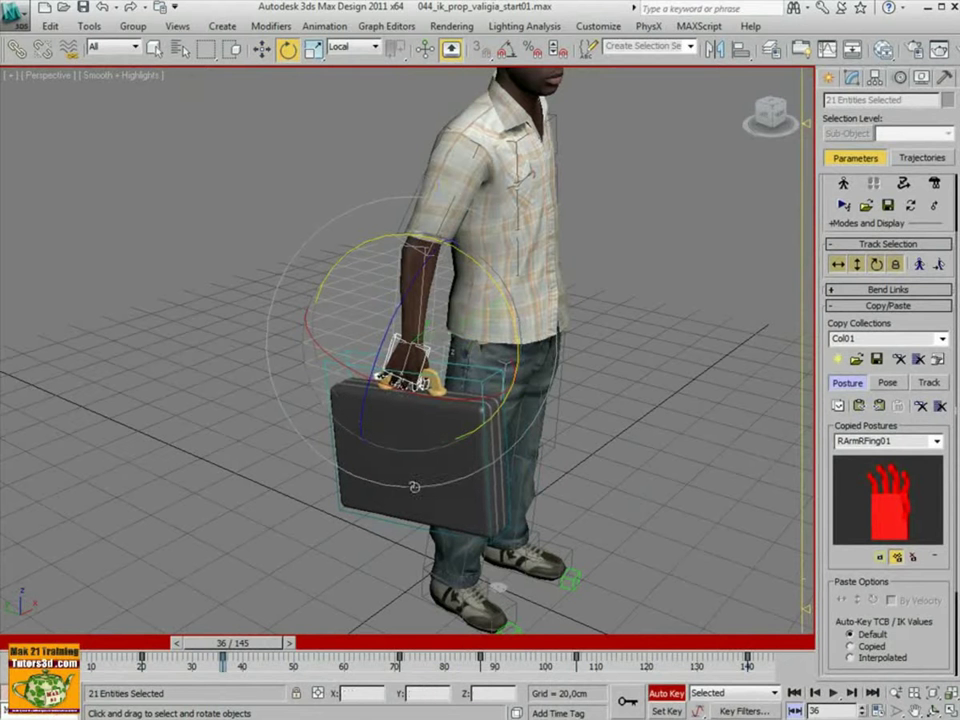
click(261, 50)
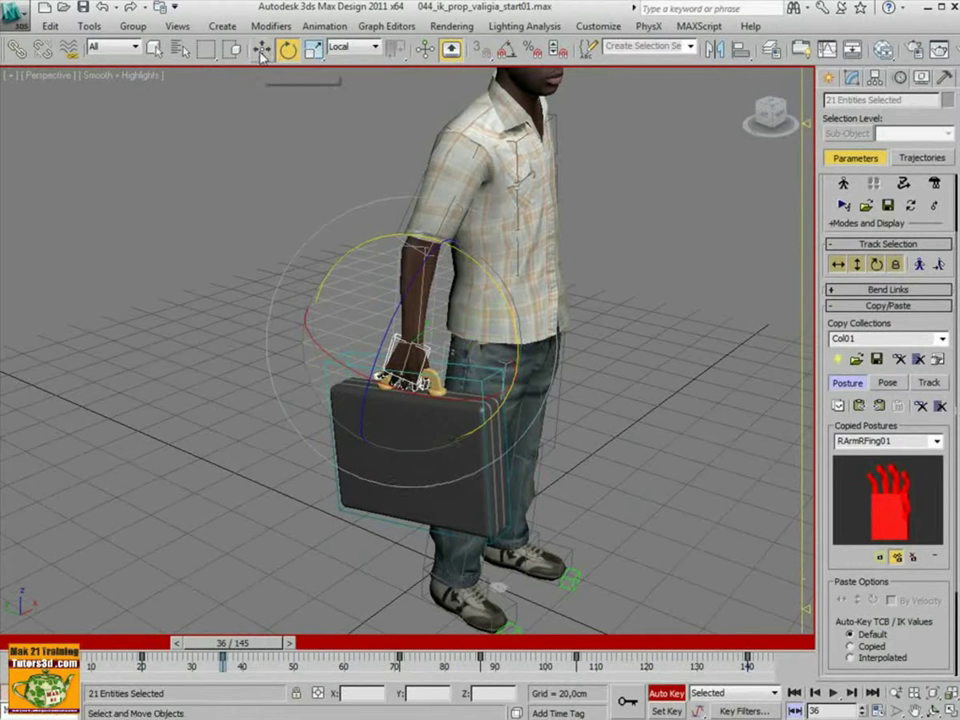
drag(490, 372, 411, 356)
- Tilt the hand and briefcase slightly at frames 71 and 87, then select only the right hand
click(287, 52)
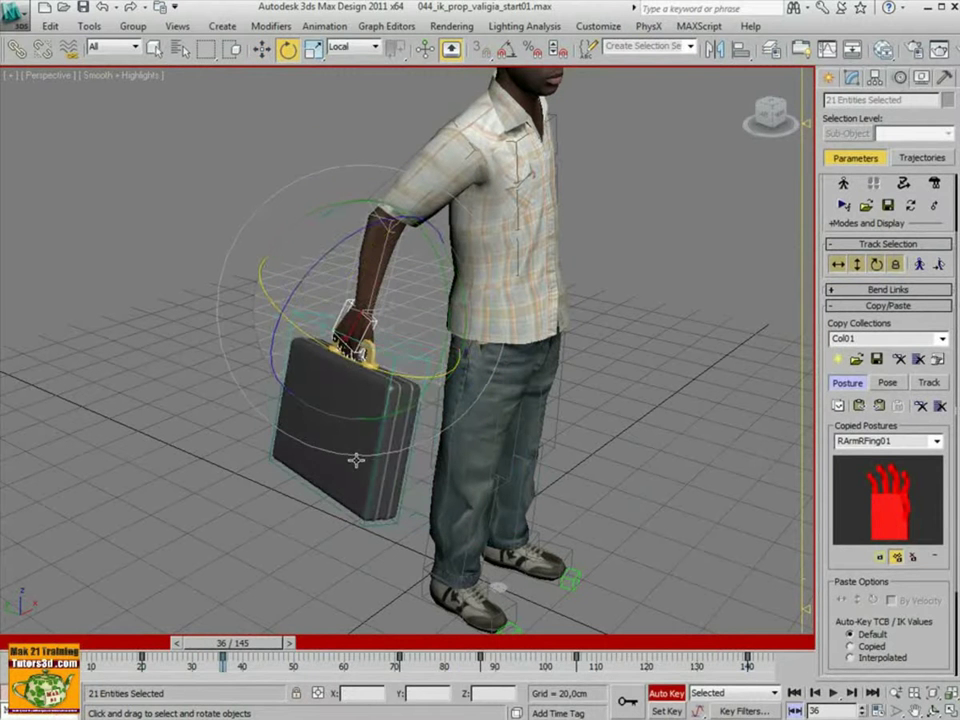
mouse_move(232, 643)
mouse_down()
mouse_move(220, 645)
mouse_move(349, 628)
mouse_move(422, 634)
mouse_up()
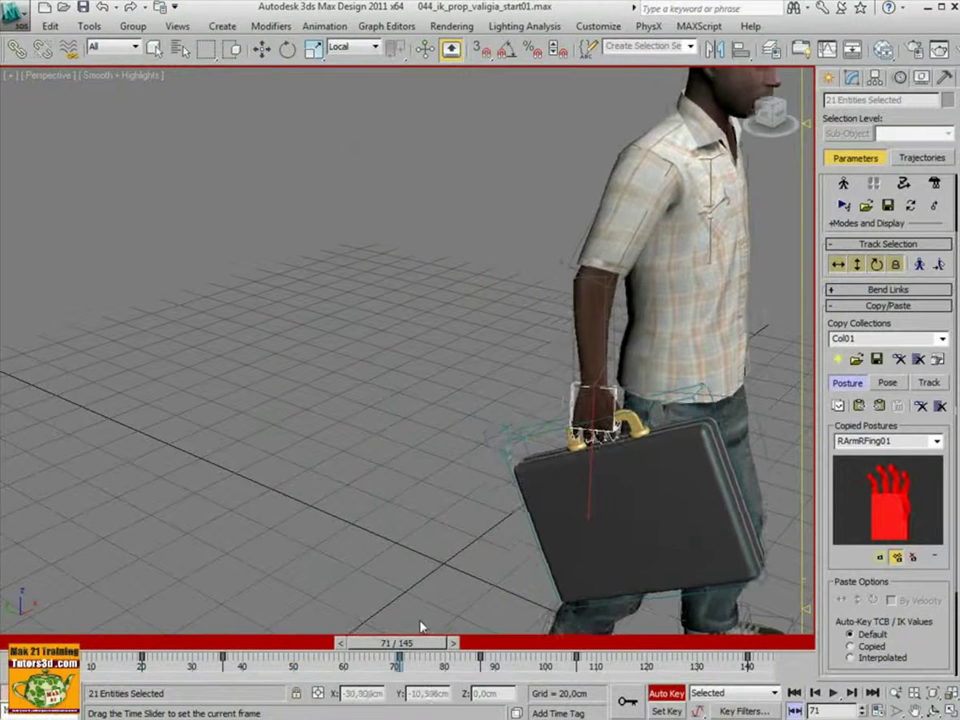
scroll(296, 516, up, 2)
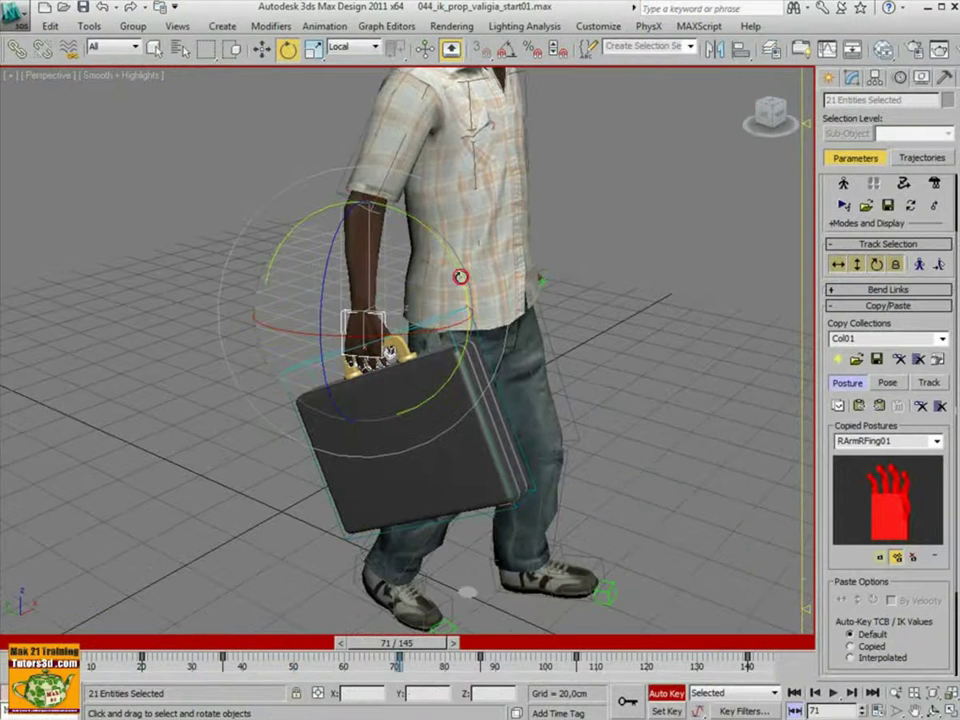
drag(460, 276, 452, 300)
drag(424, 648, 470, 643)
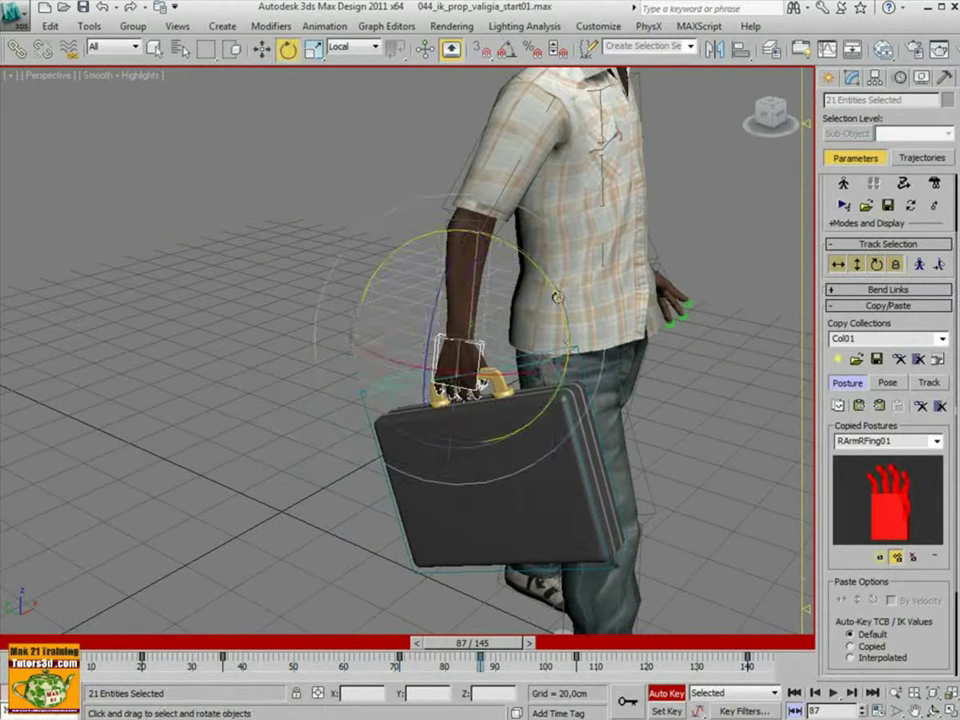
mouse_move(557, 297)
mouse_down()
mouse_move(566, 308)
mouse_move(553, 316)
mouse_move(545, 305)
mouse_up()
click(458, 352)
- Rotate the hand slightly, advance to frame 106, and lower the hand and briefcase down-left
alt+middle_drag(489, 454, 478, 601)
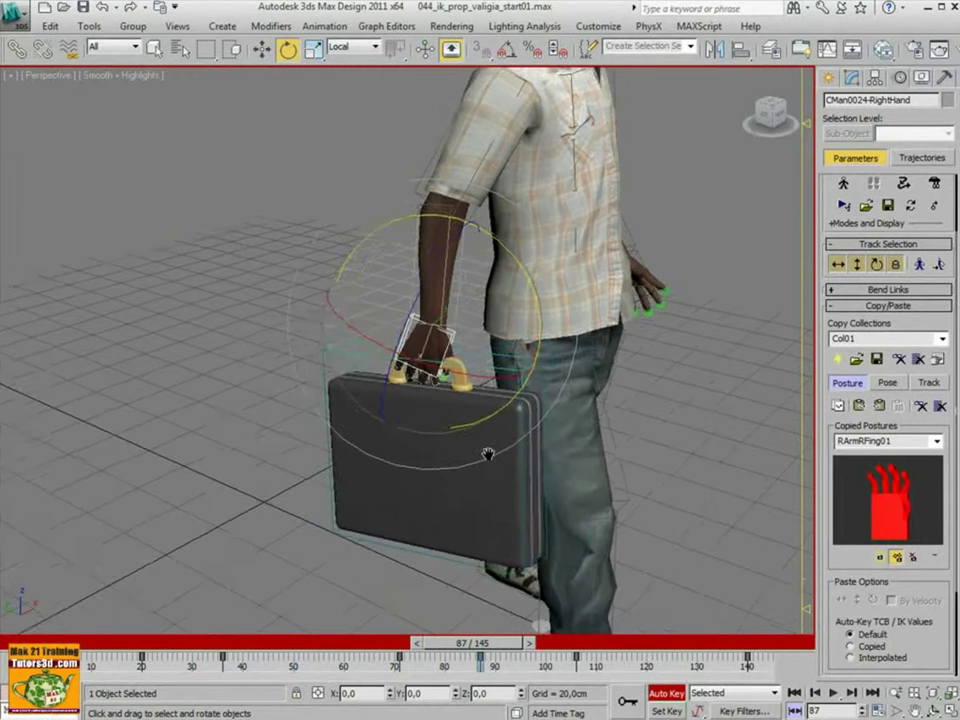
drag(472, 643, 563, 643)
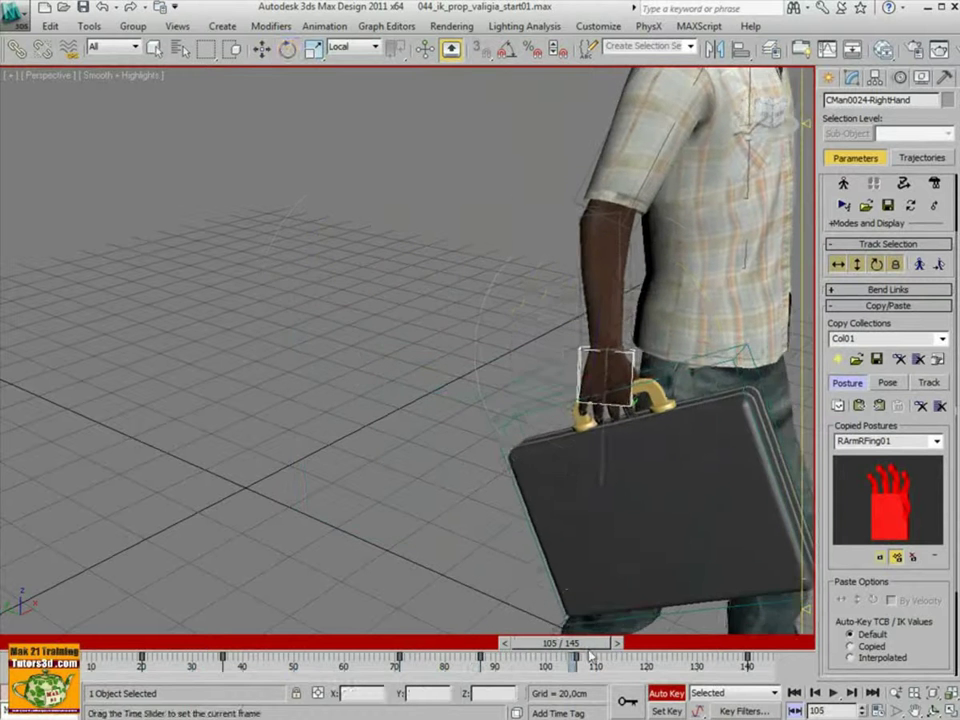
middle_drag(578, 577, 426, 542)
click(262, 48)
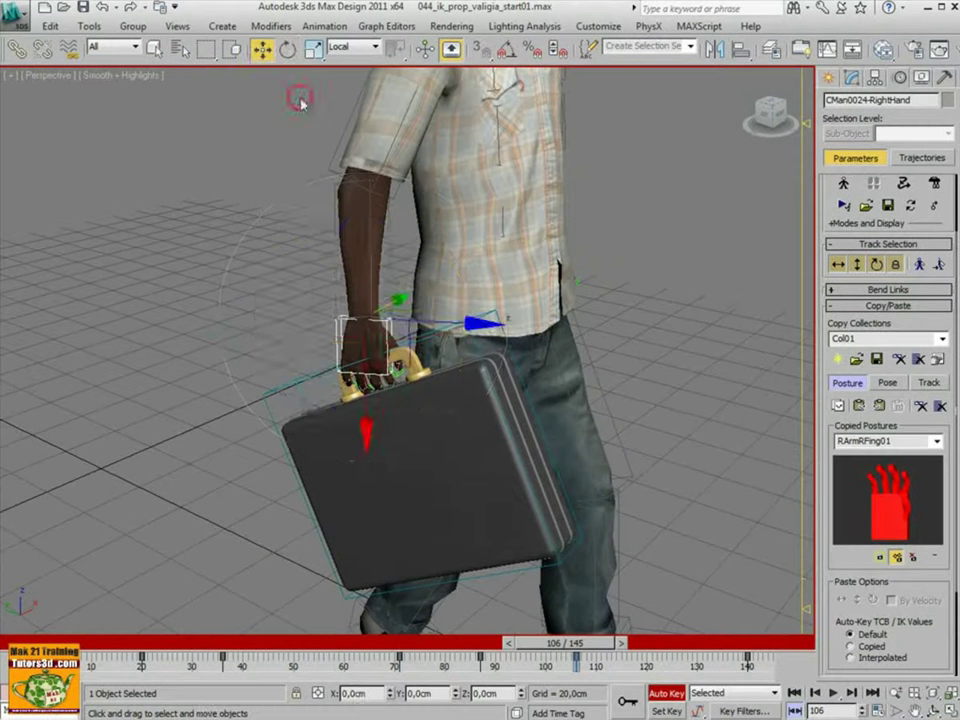
mouse_move(396, 300)
mouse_down()
mouse_move(360, 288)
mouse_move(376, 346)
mouse_up()
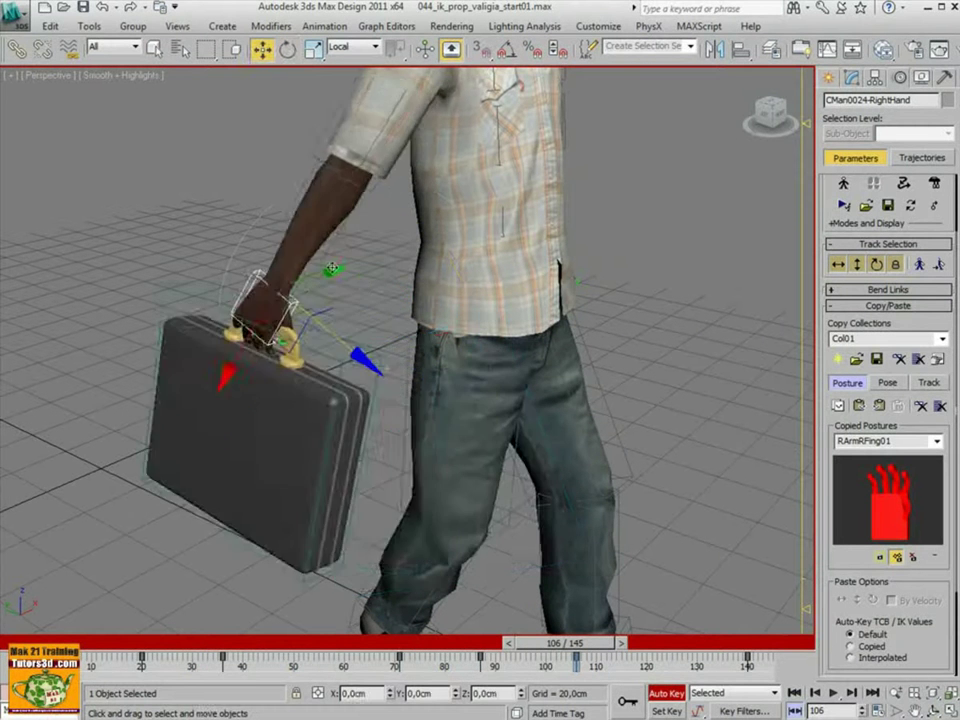
- With the World reference coordinate system, move the hand and rotate it about 16 degrees to tilt the briefcase
click(372, 46)
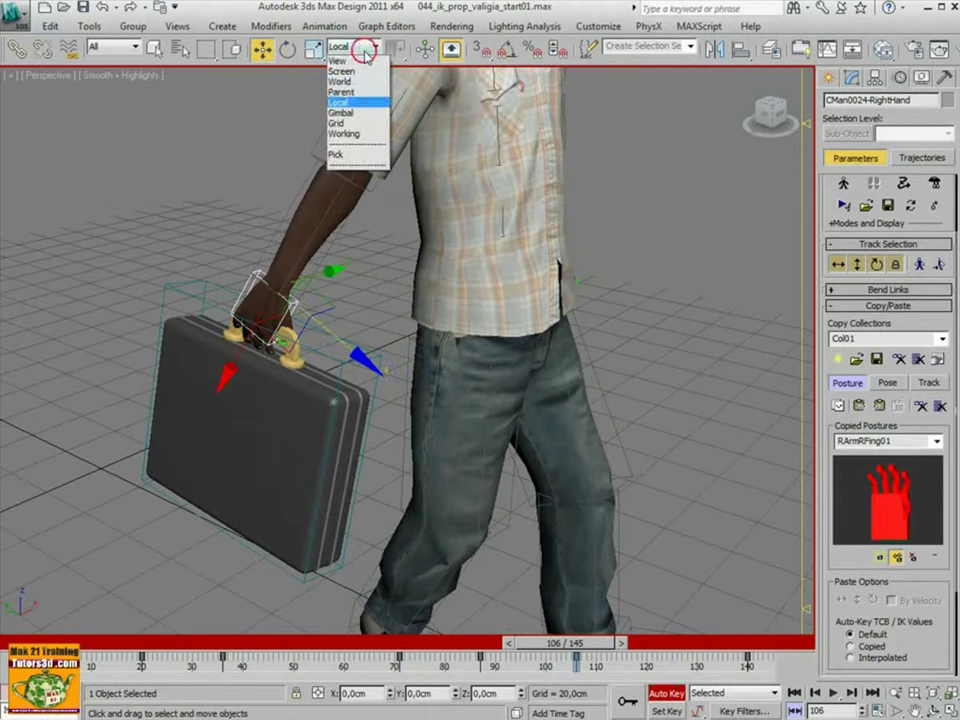
click(343, 81)
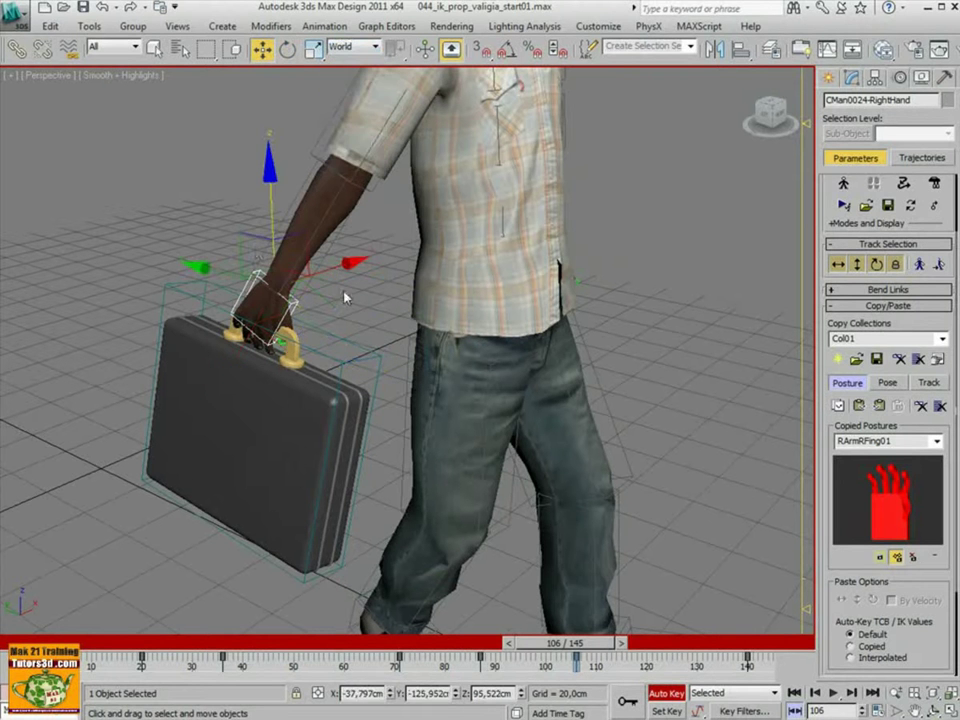
drag(257, 252, 262, 240)
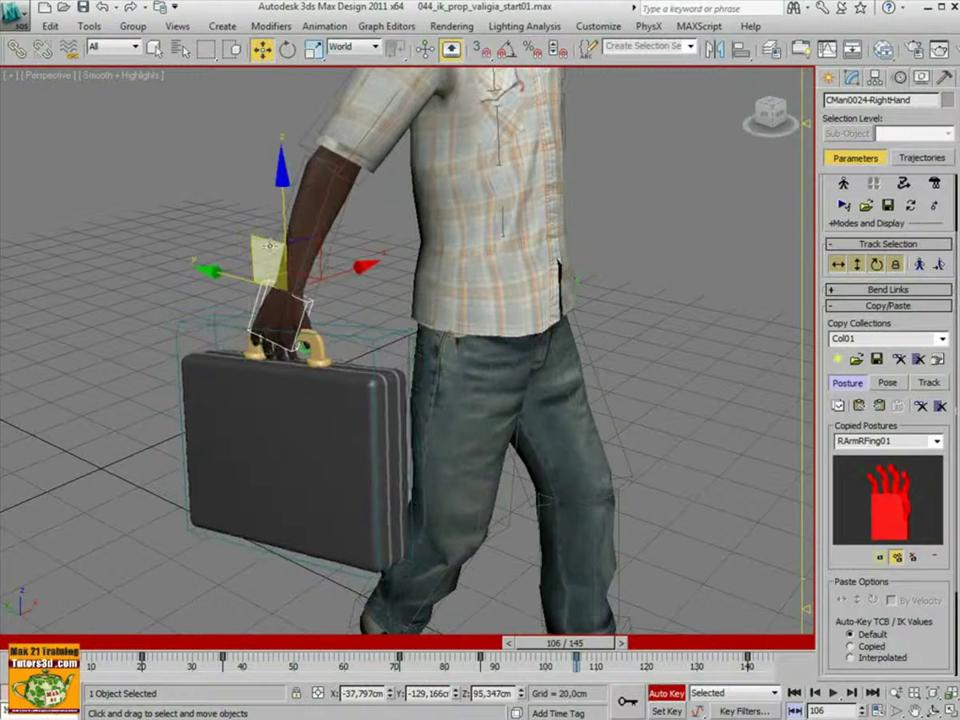
mouse_move(262, 240)
alt+middle_down()
mouse_move(300, 360)
mouse_move(259, 96)
alt+middle_up()
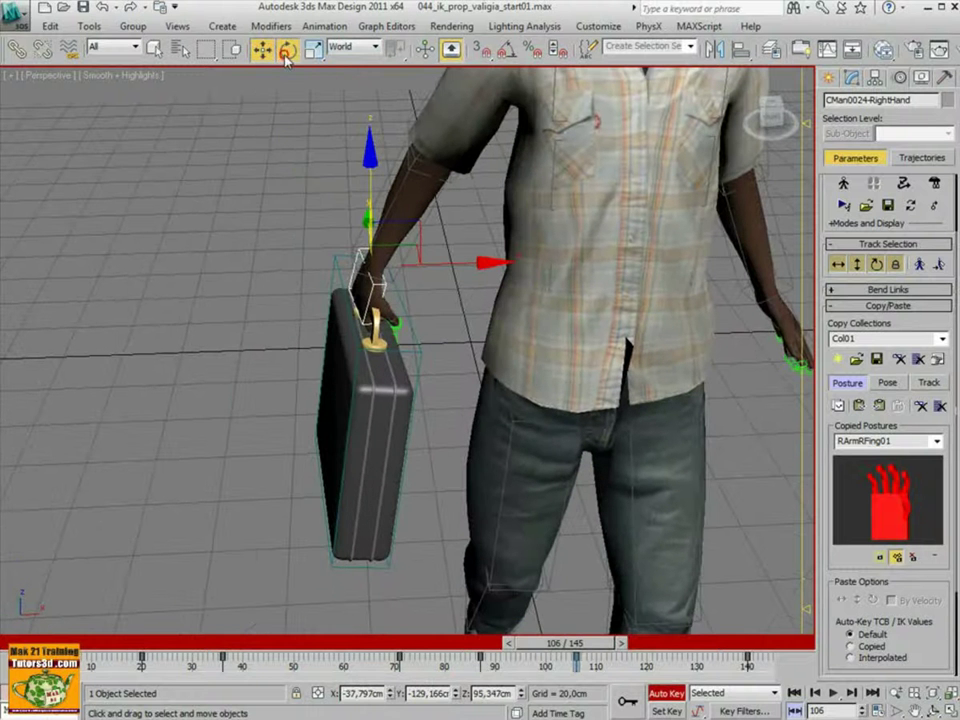
click(287, 48)
drag(441, 325, 394, 457)
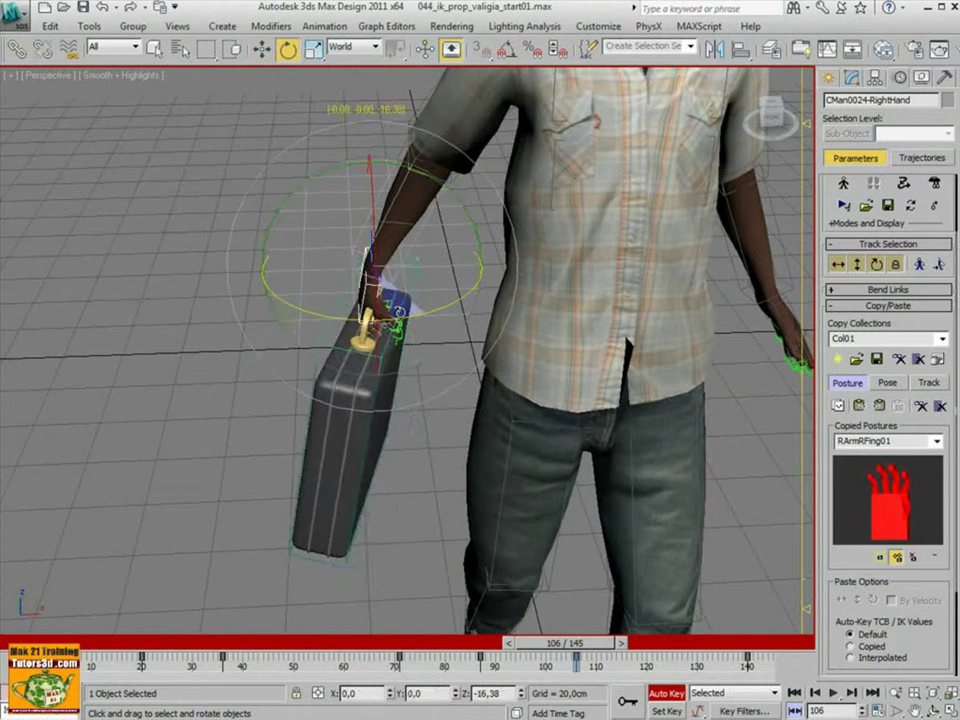
- Scrub back through frame 24 to frame 13 of the walk
drag(540, 643, 123, 643)
scroll(161, 570, down, 3)
mouse_move(161, 570)
alt+middle_down()
mouse_move(253, 561)
mouse_move(280, 610)
alt+middle_up()
scroll(277, 534, up, 3)
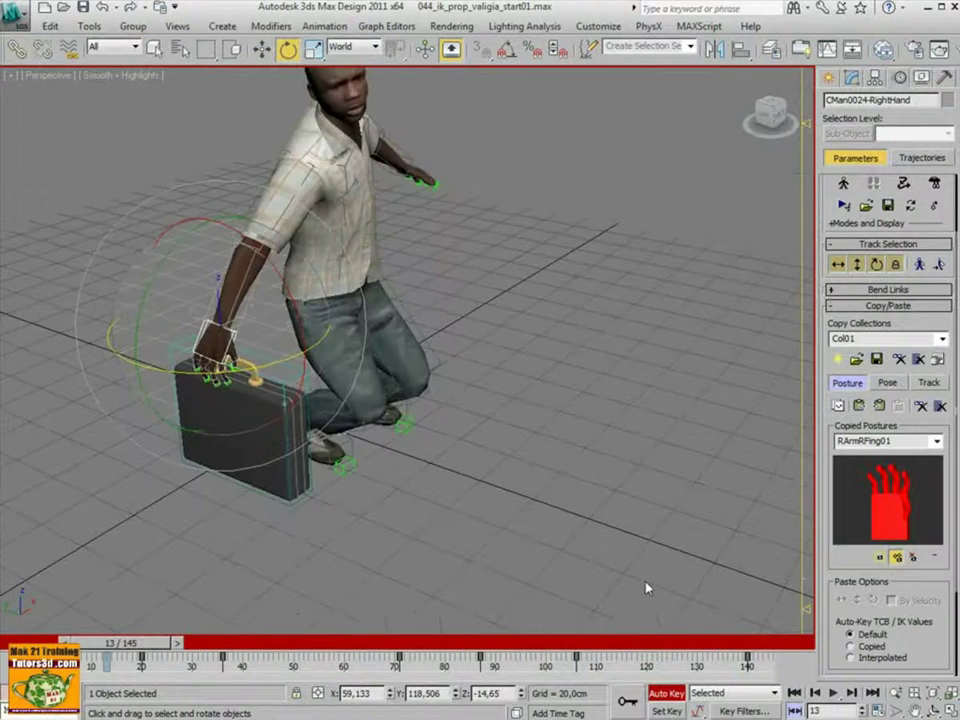
scroll(646, 588, down, 3)
- Turn Auto Key off with N, return to Move, and play then stop the walk
key(n)
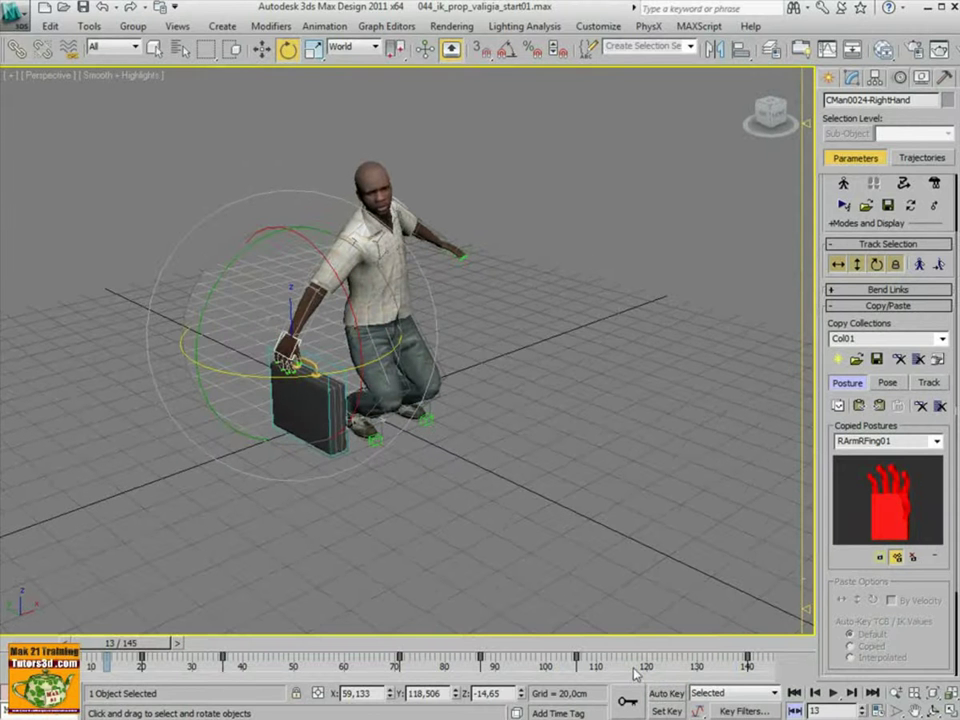
click(261, 55)
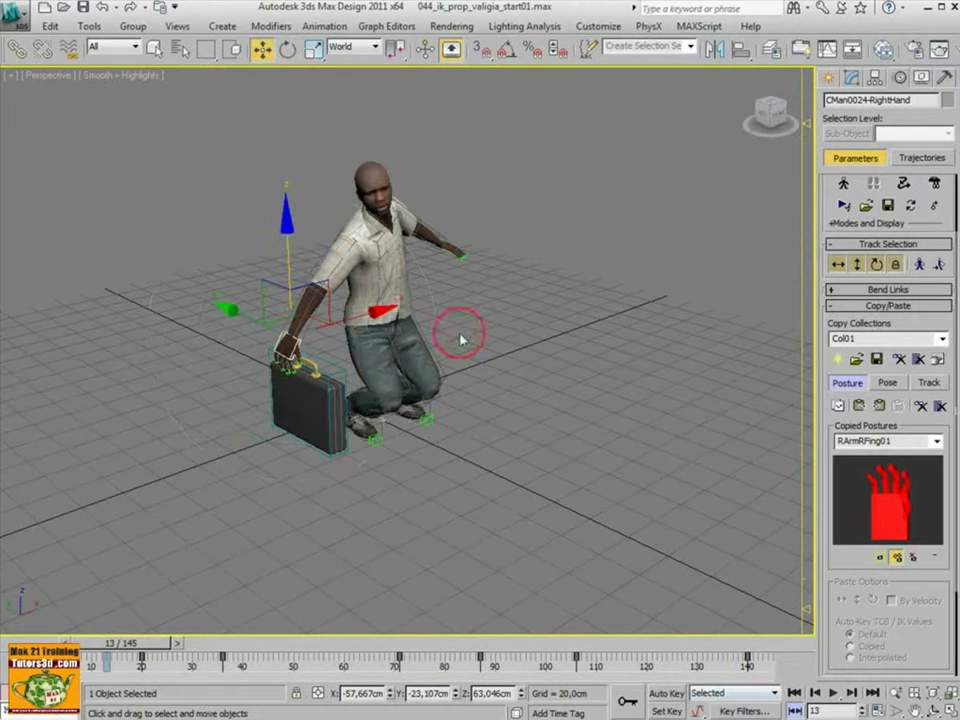
click(835, 692)
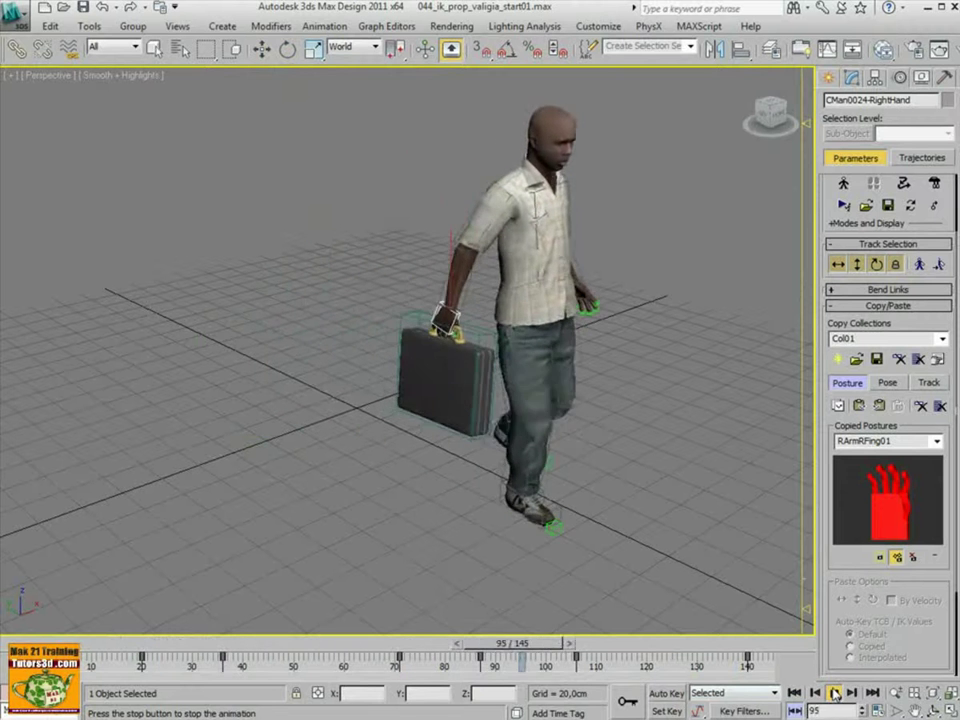
click(835, 692)
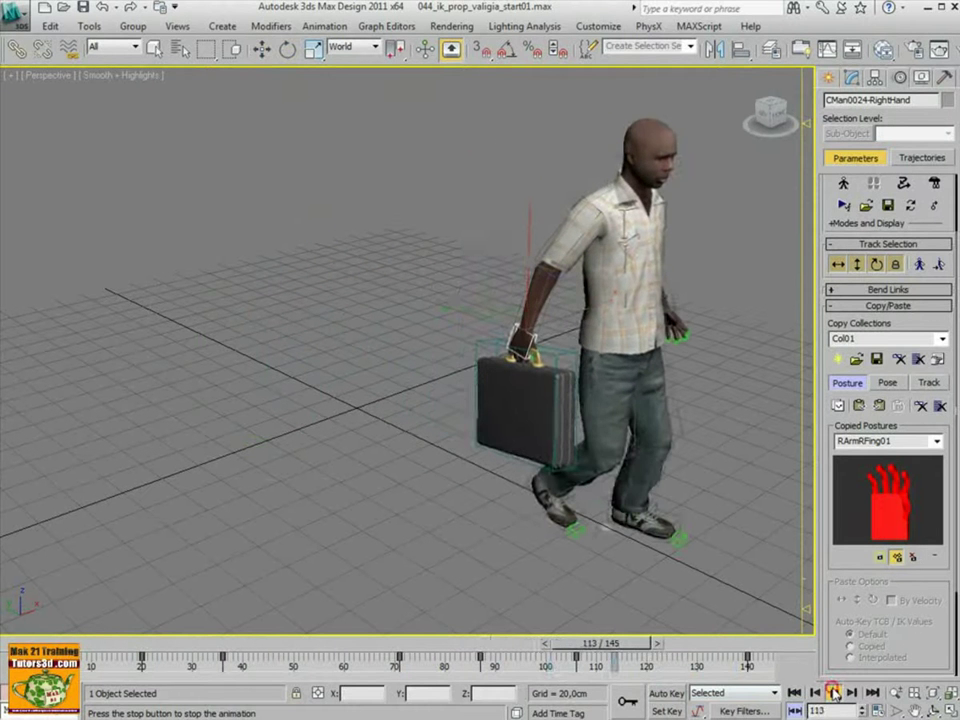
- Open the scene 045_ik_prop_valigia_end without saving the current changes
click(14, 14)
click(66, 122)
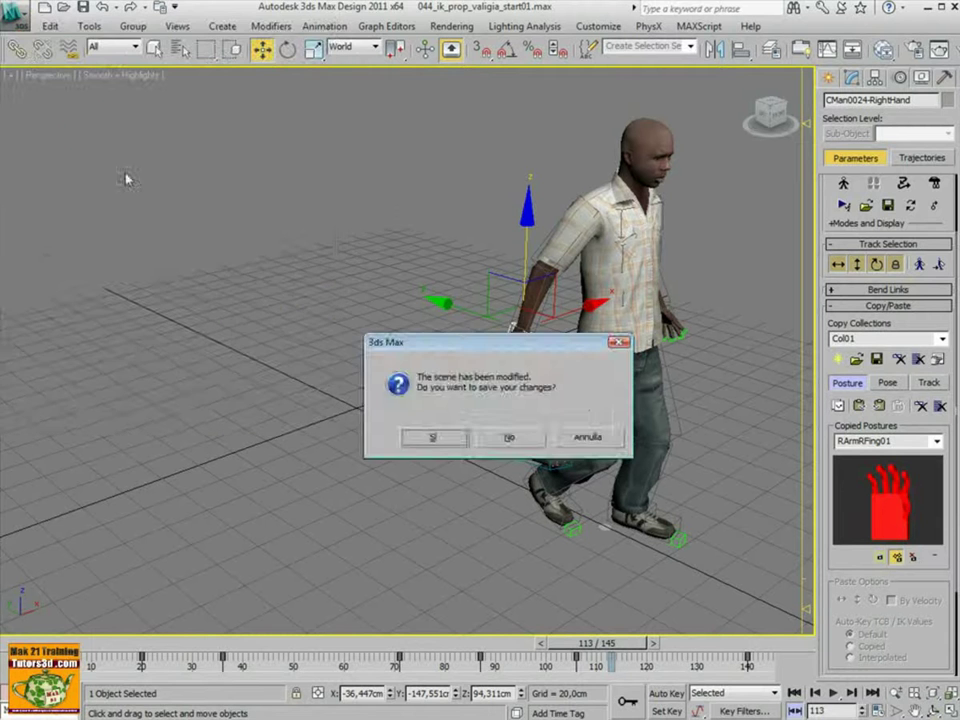
click(504, 444)
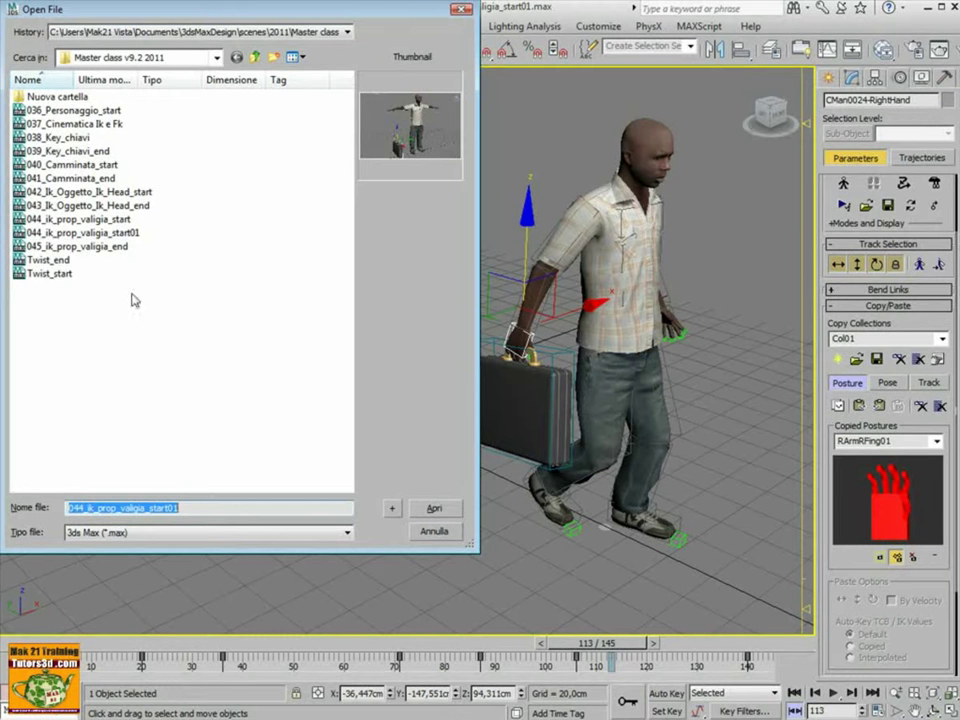
click(100, 246)
click(436, 507)
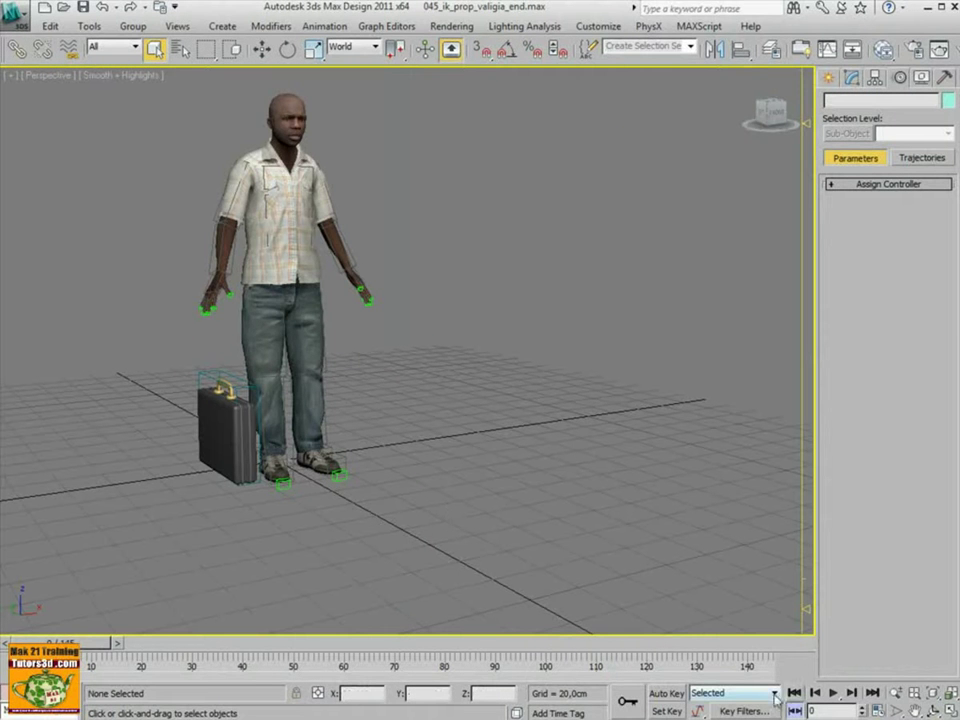
- Play the finished walk, then go to frame 92, zoom in, and select the briefcase prop Bip Prop1
click(834, 692)
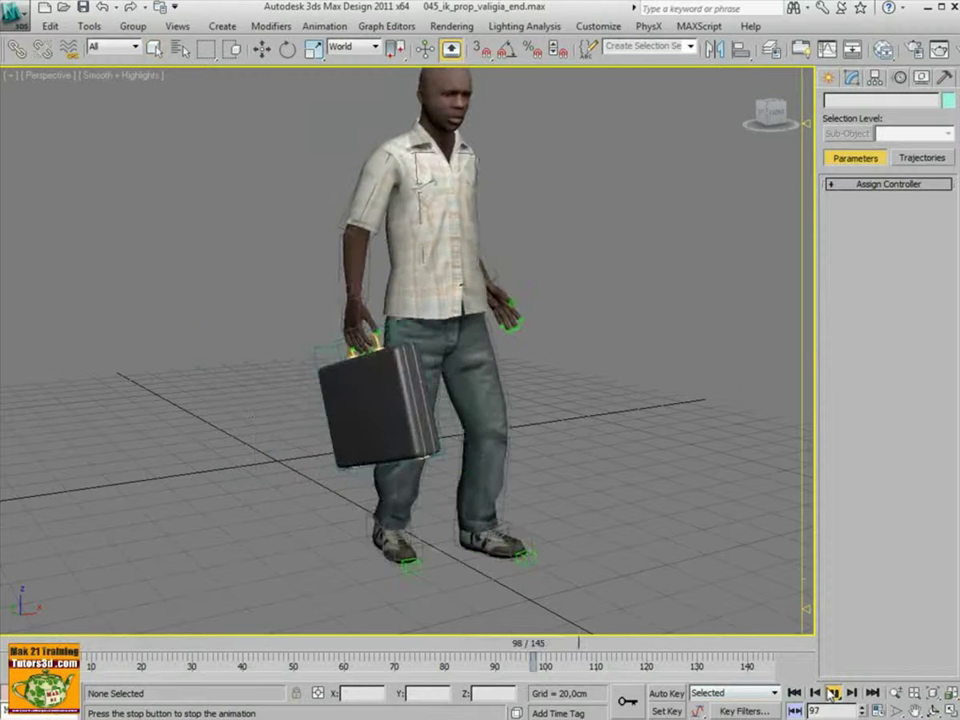
click(834, 692)
mouse_move(665, 643)
mouse_down()
mouse_move(712, 643)
mouse_move(505, 643)
mouse_up()
scroll(463, 393, up, 3)
scroll(463, 393, up, 4)
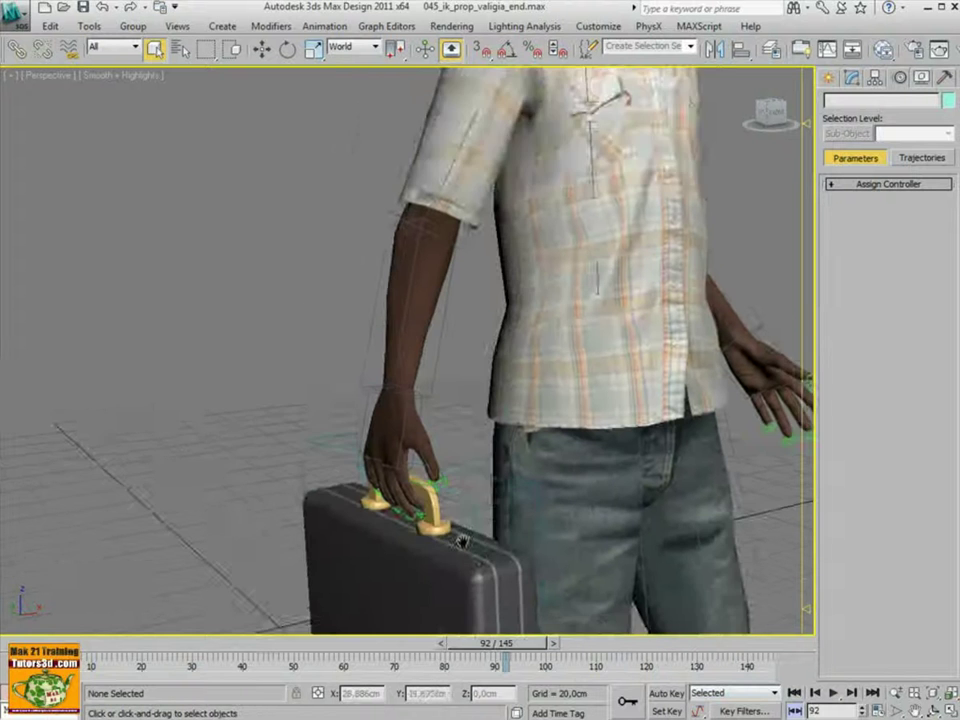
click(507, 404)
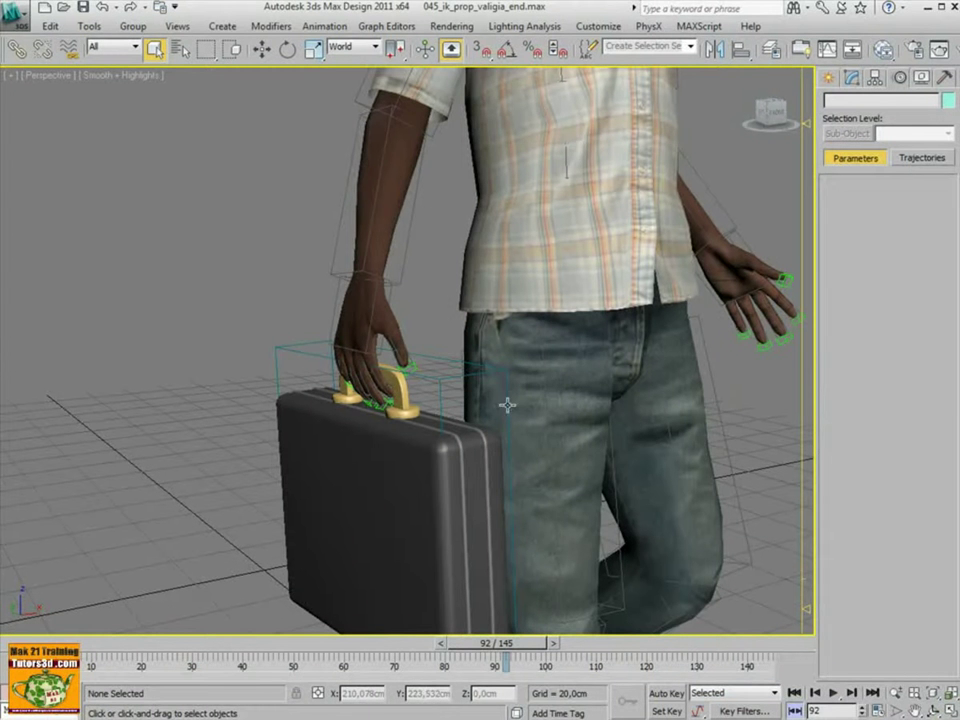
click(551, 440)
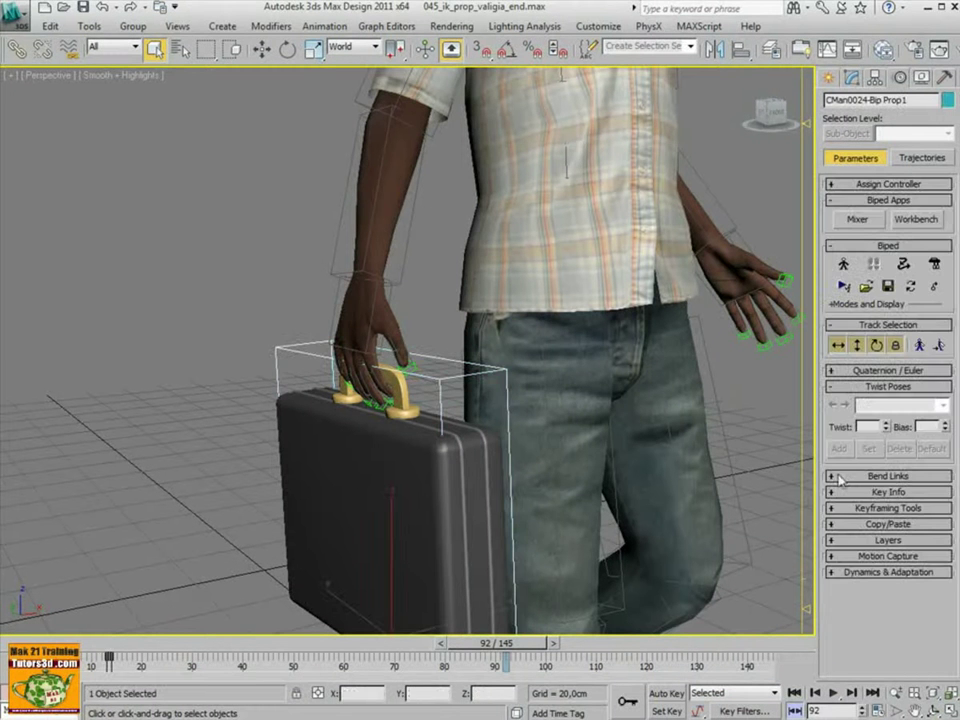
- Collapse the Twist Poses rollout and expand the prop's Key Info settings
click(836, 386)
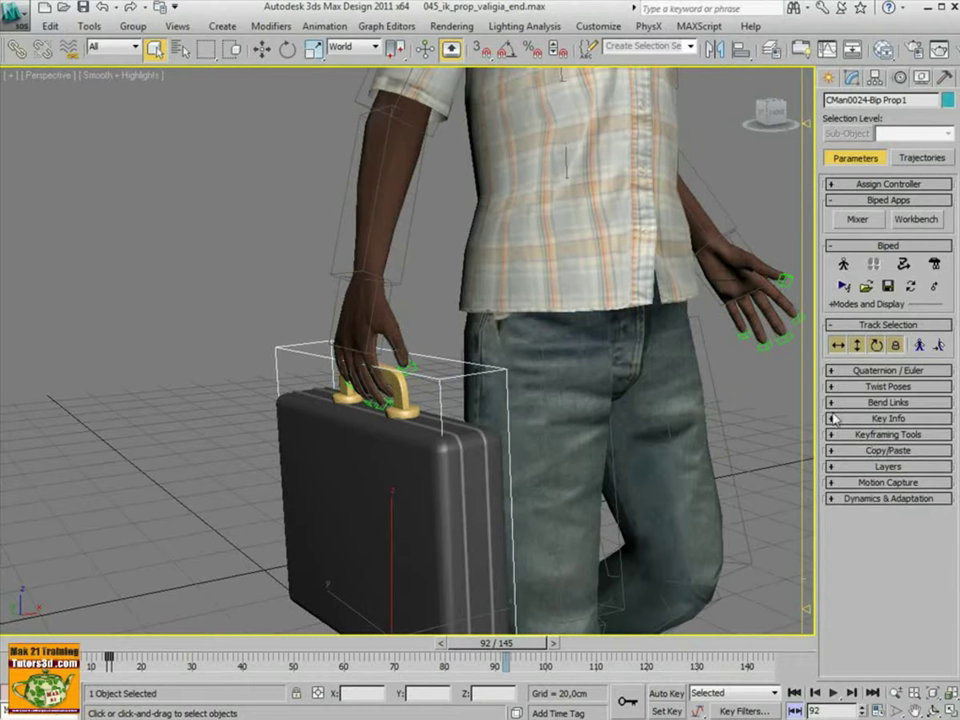
click(847, 419)
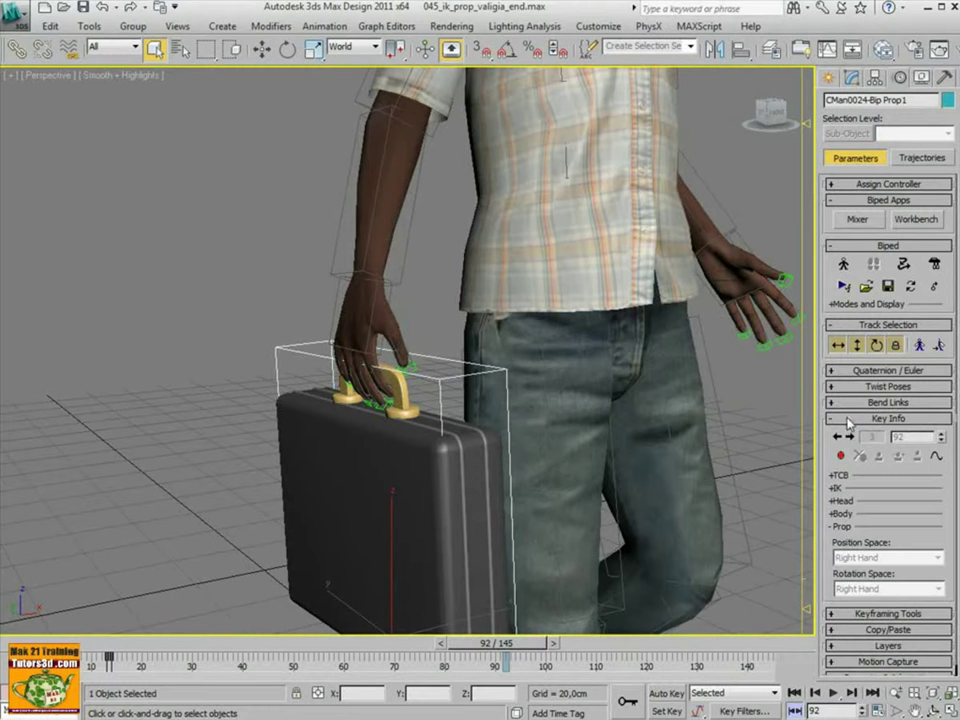
drag(820, 492, 818, 480)
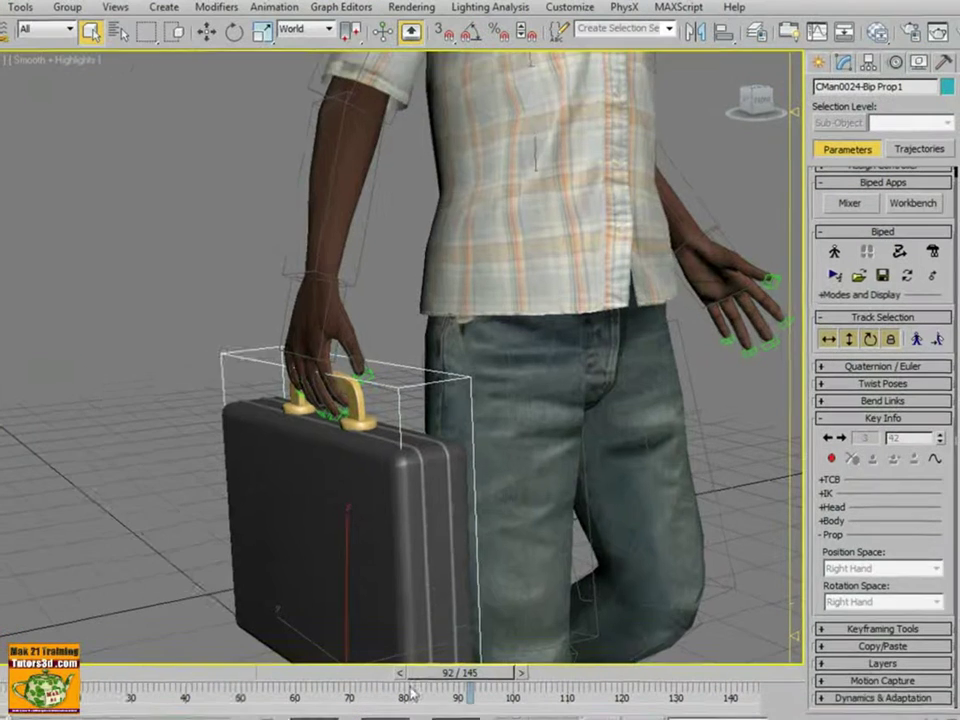
- Scrub back to the prop key at frame 14 and frame the hand and briefcase
drag(410, 694, 10, 694)
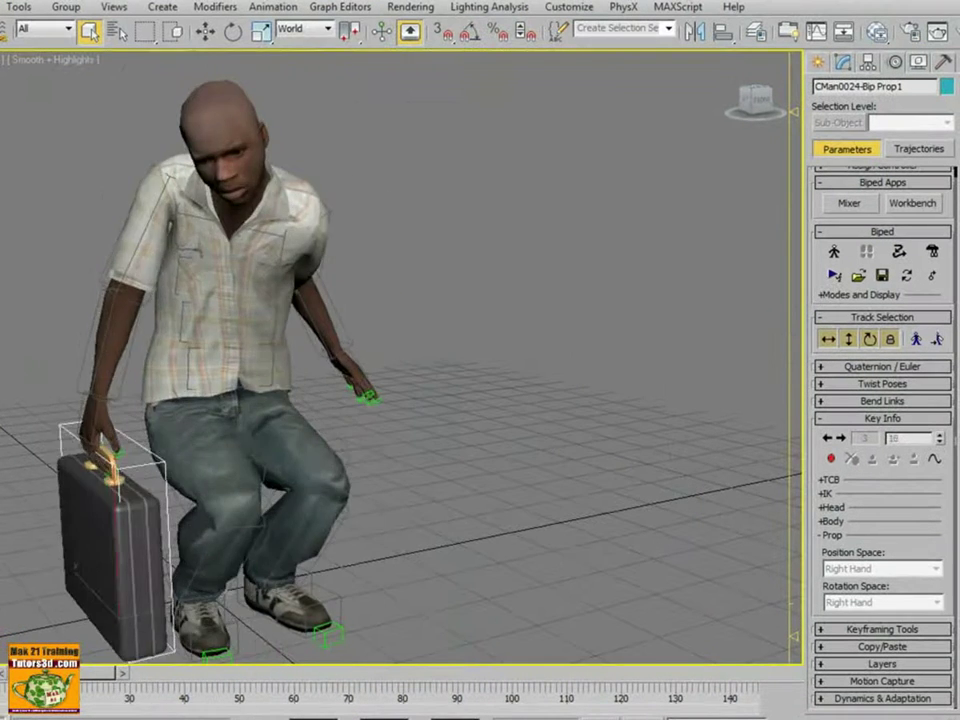
scroll(302, 580, up, 1)
scroll(302, 580, up, 3)
scroll(302, 580, up, 3)
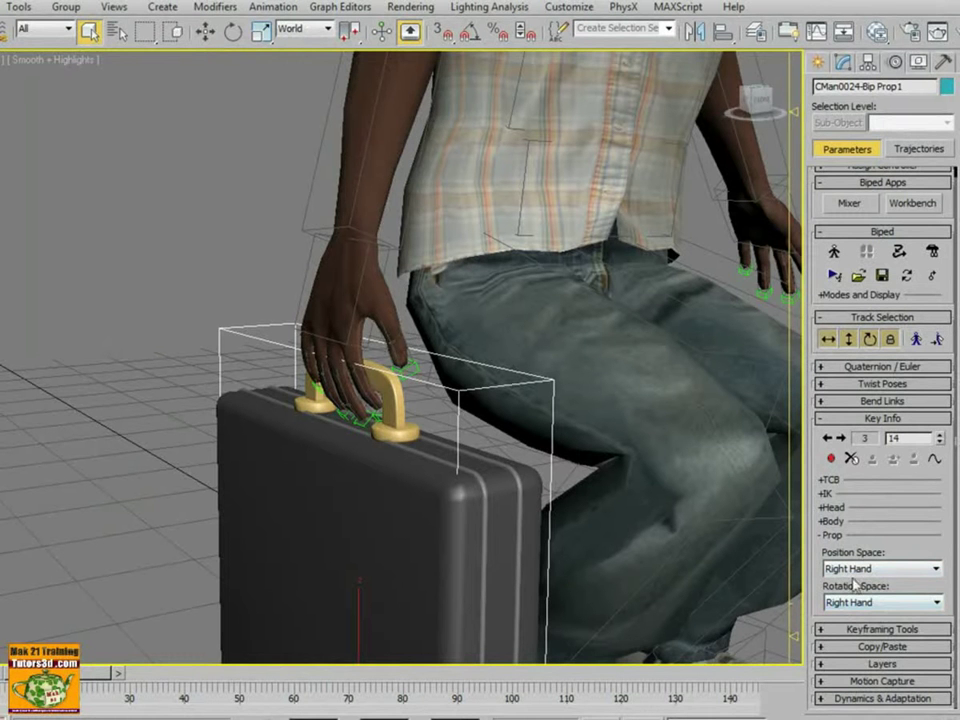
middle_drag(687, 555, 670, 541)
scroll(629, 518, down, 5)
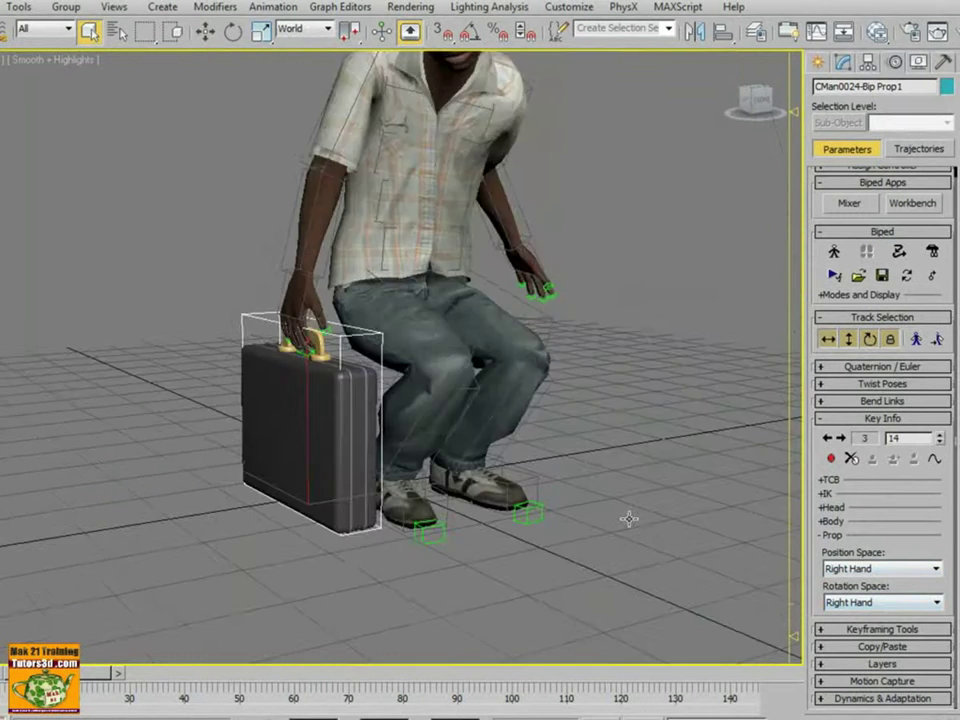
- Set the frame-14 prop key's rotation space to Body and review the walk around frame 67
click(936, 603)
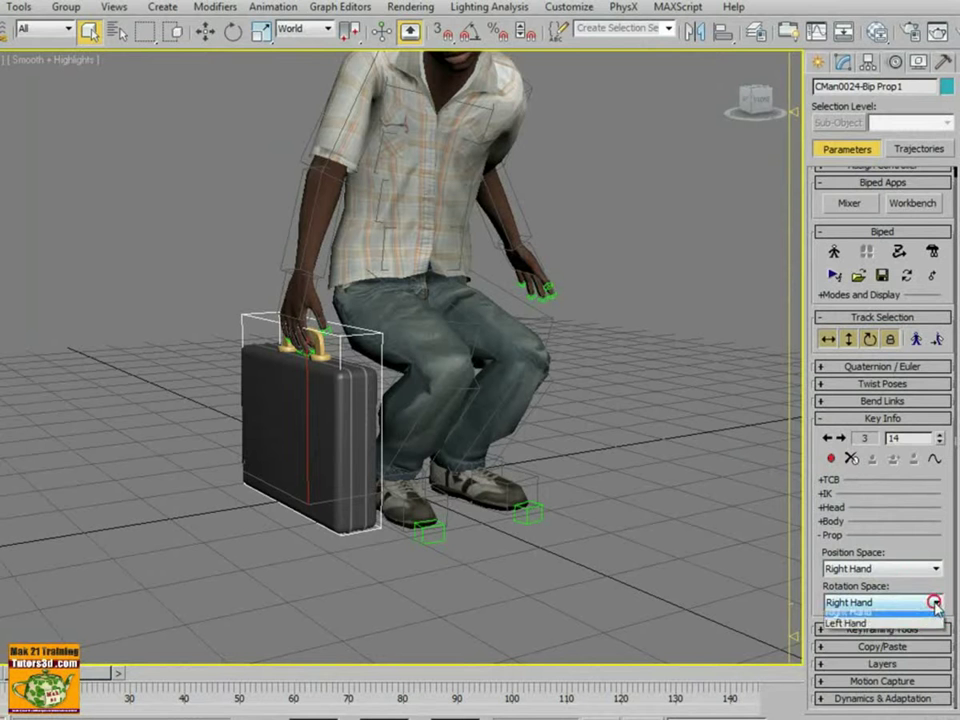
click(921, 634)
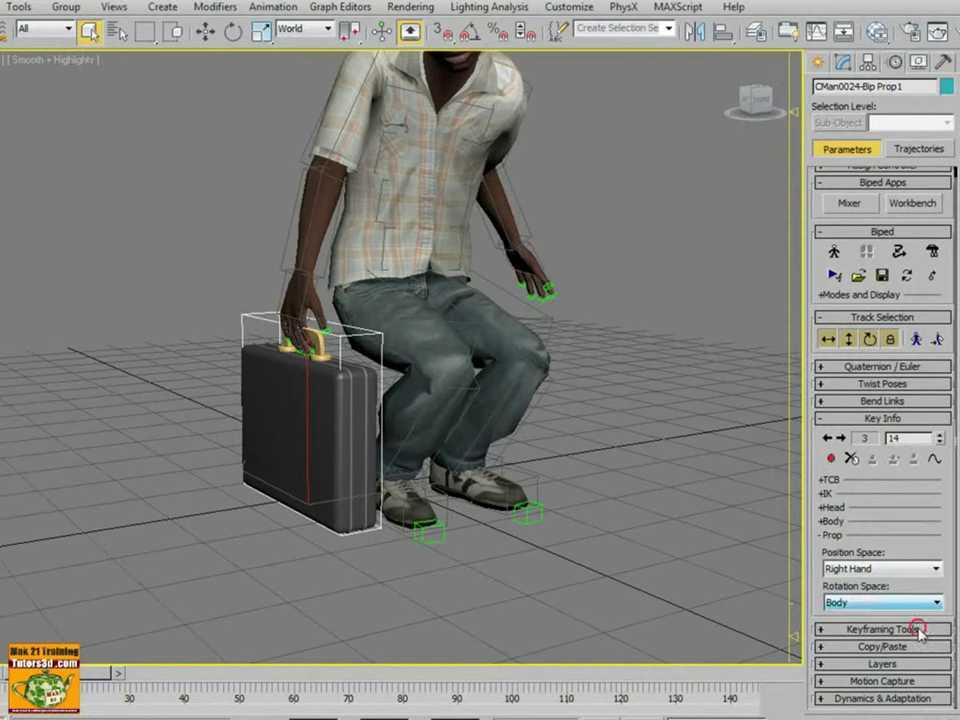
drag(55, 673, 333, 673)
scroll(380, 543, down, 5)
mouse_move(364, 564)
alt+middle_down()
mouse_move(343, 611)
mouse_move(200, 693)
alt+middle_up()
mouse_move(303, 675)
mouse_down()
mouse_move(454, 681)
mouse_move(310, 657)
mouse_move(363, 662)
mouse_up()
mouse_move(357, 665)
mouse_down()
mouse_move(274, 654)
mouse_move(408, 655)
mouse_move(279, 643)
mouse_move(418, 649)
mouse_move(110, 655)
mouse_up()
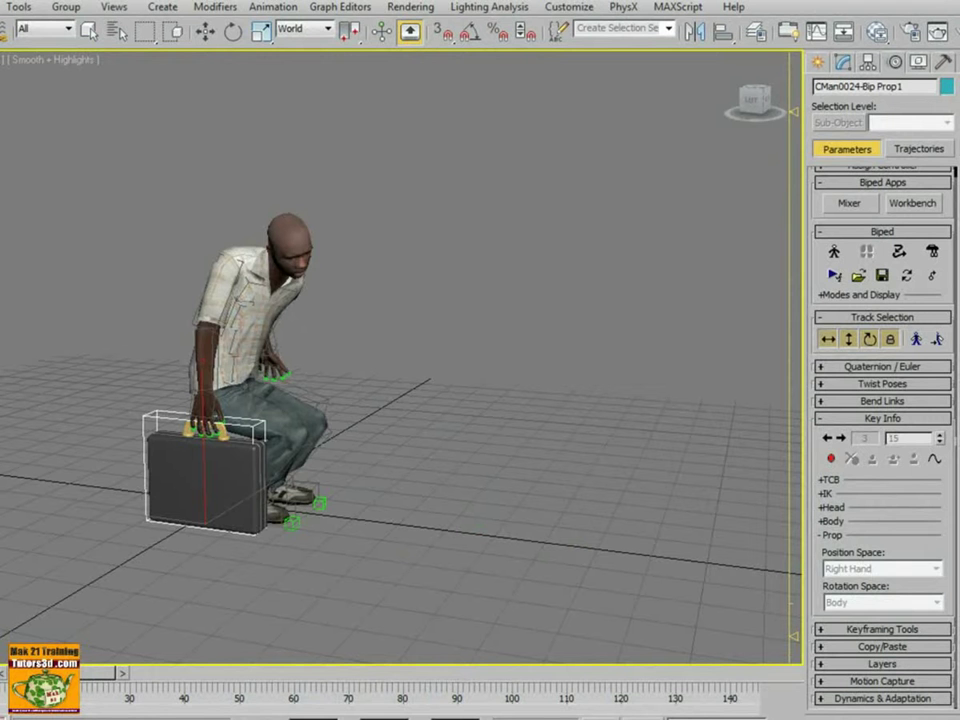
key(q)
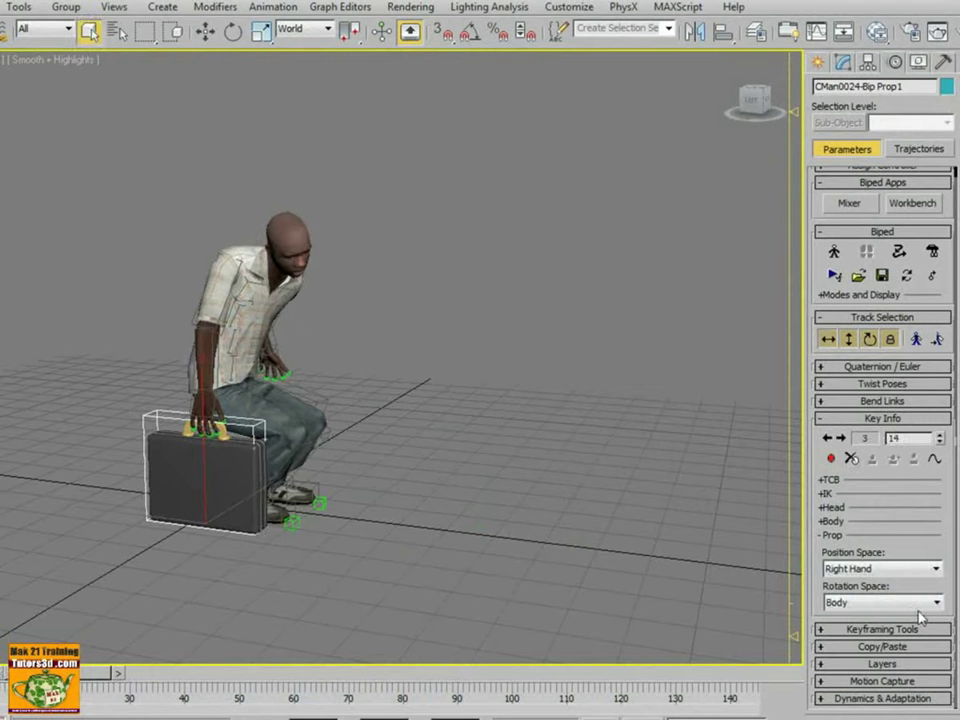
- Try World rotation space, check up to frame 61, then restore Right Hand rotation space
click(932, 601)
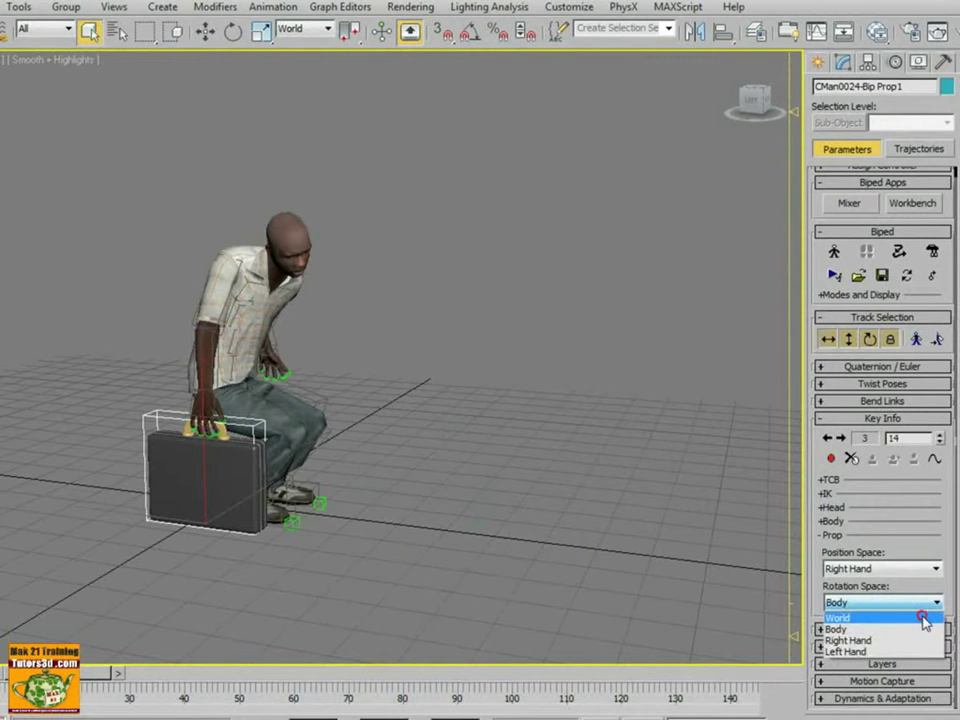
click(924, 619)
mouse_move(83, 680)
mouse_down()
mouse_move(420, 688)
mouse_move(217, 676)
mouse_move(180, 660)
mouse_move(95, 651)
mouse_up()
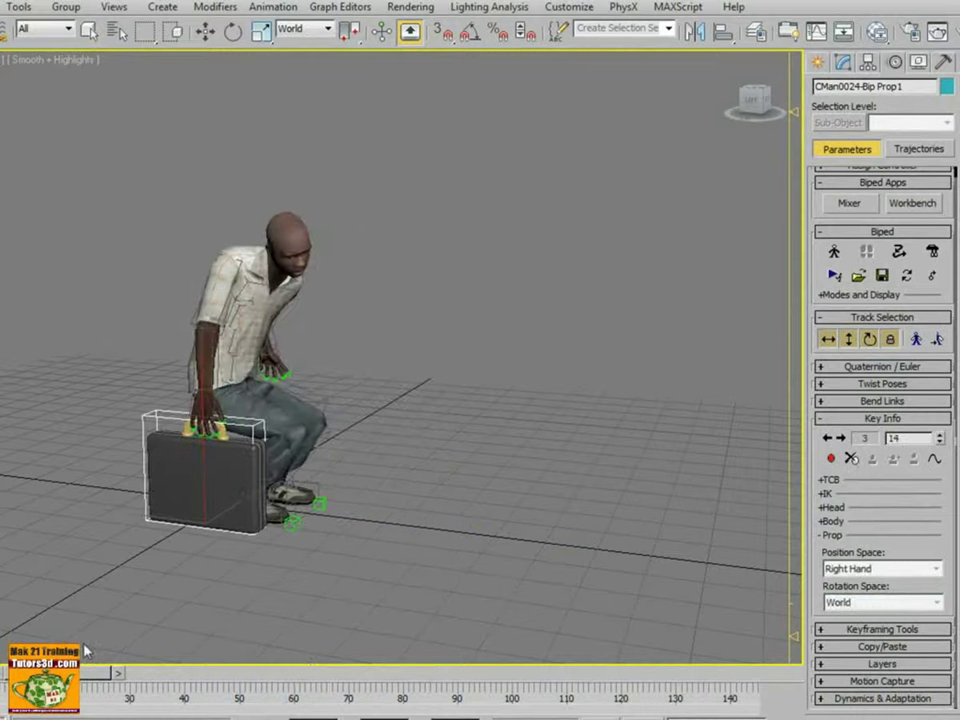
click(935, 604)
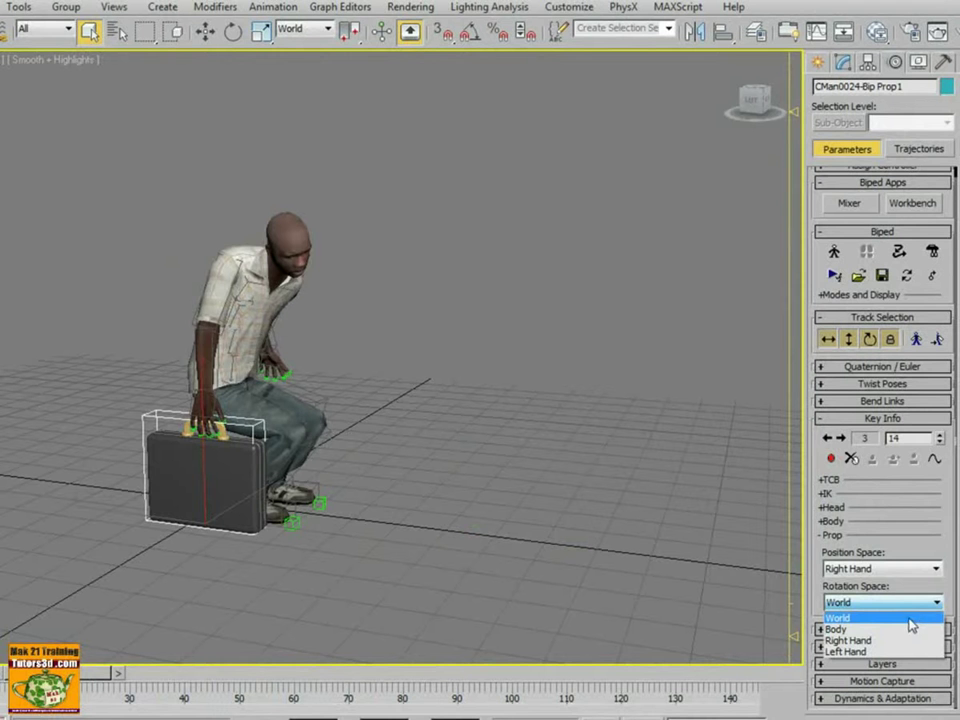
click(909, 640)
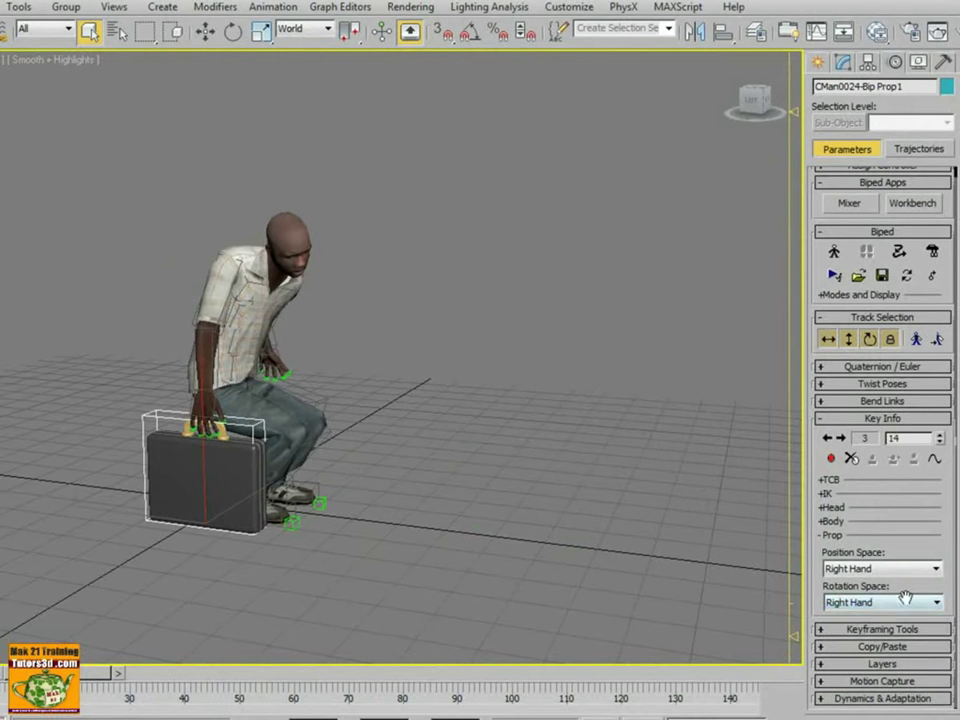
- Test Body position space up to frame 36, then restore Right Hand position space
click(937, 569)
click(917, 595)
mouse_move(85, 680)
mouse_down()
mouse_move(210, 676)
mouse_move(422, 703)
mouse_move(545, 706)
mouse_move(469, 706)
mouse_move(318, 681)
mouse_move(215, 682)
mouse_move(111, 656)
mouse_move(82, 660)
mouse_move(86, 716)
mouse_move(118, 700)
mouse_up()
key(q)
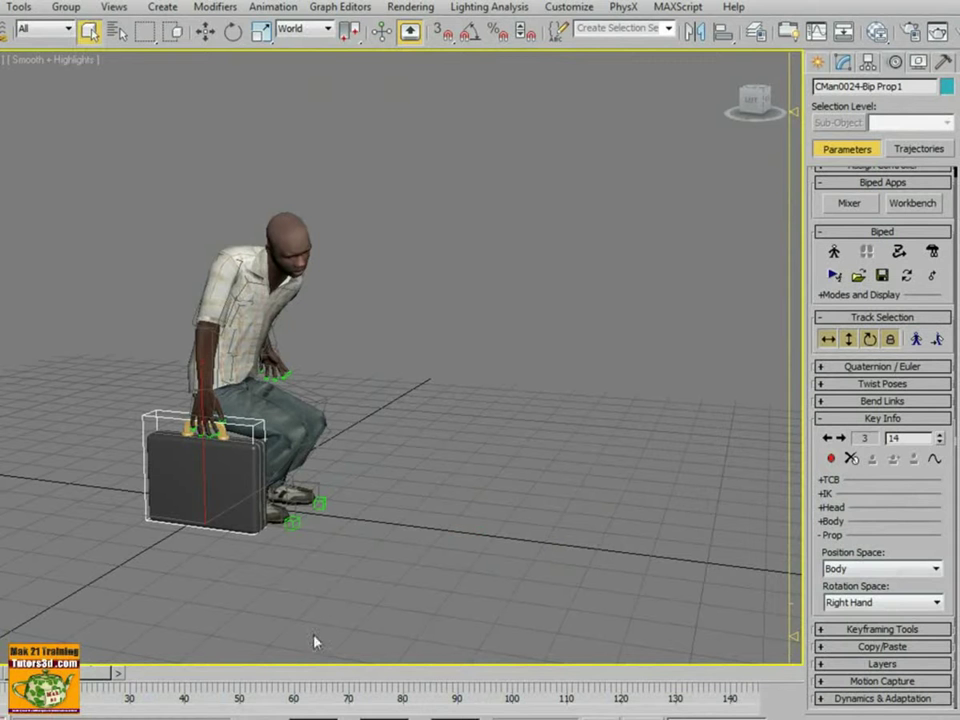
click(944, 570)
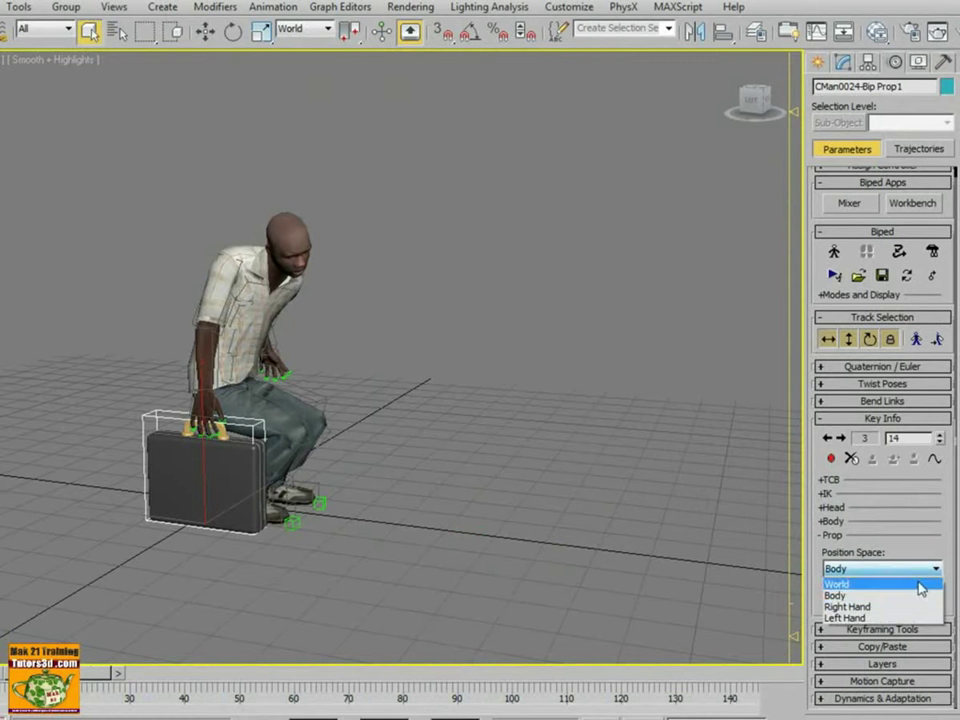
click(903, 608)
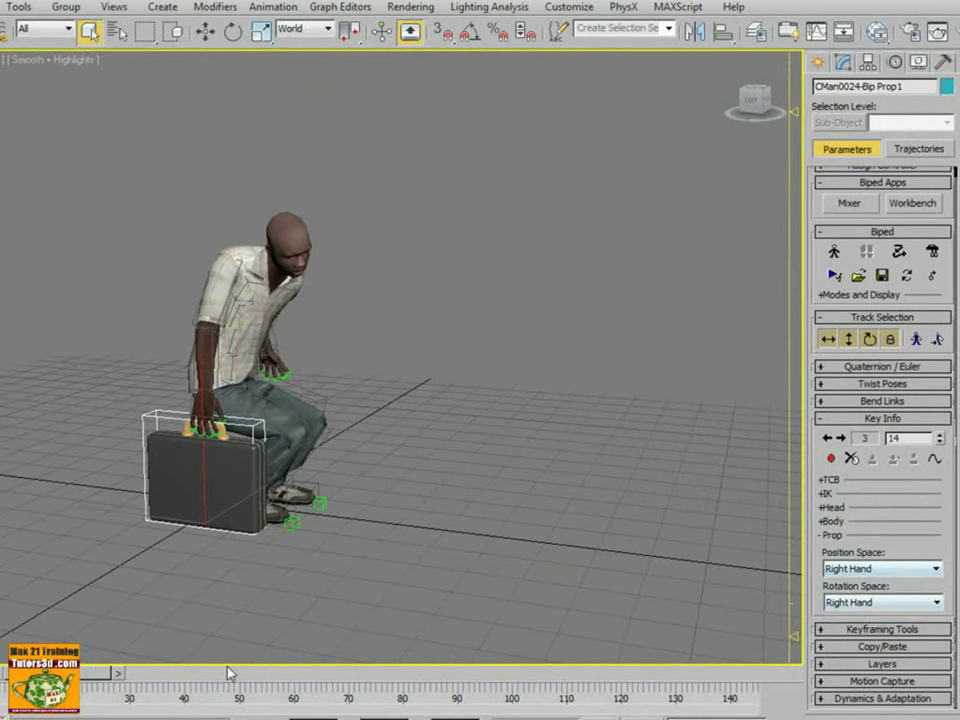
mouse_move(84, 678)
mouse_down()
mouse_move(309, 678)
mouse_move(381, 690)
mouse_up()
- Zoom and orbit around the walking character while scrubbing past frame 126 to frame 135
scroll(420, 606, up, 1)
scroll(396, 621, up, 1)
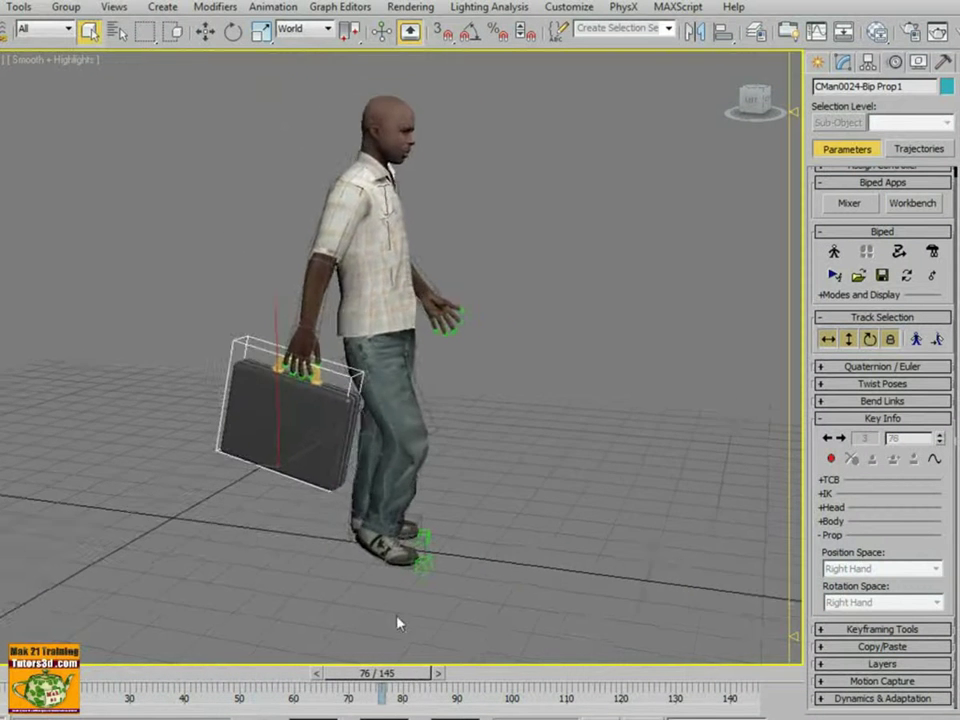
scroll(395, 608, up, 4)
scroll(395, 608, down, 4)
scroll(388, 589, down, 2)
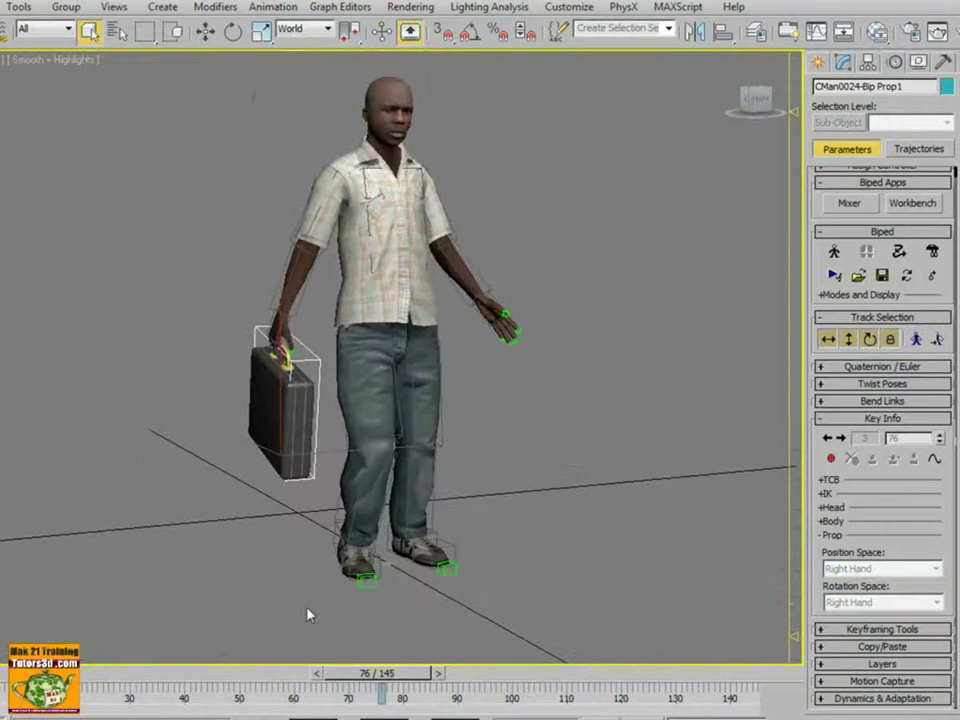
mouse_move(386, 676)
mouse_down()
mouse_move(442, 690)
mouse_move(580, 690)
mouse_move(381, 688)
mouse_move(589, 688)
mouse_up()
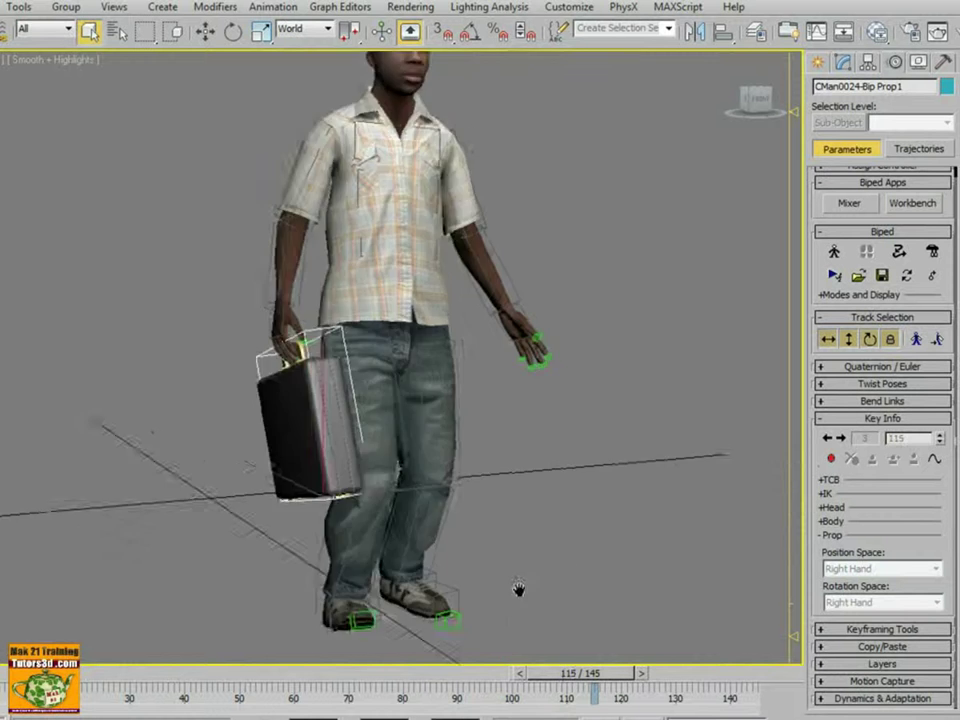
scroll(516, 589, down, 3)
mouse_move(516, 589)
middle_down()
mouse_move(448, 582)
mouse_move(538, 621)
middle_up()
mouse_move(589, 688)
mouse_down()
mouse_move(740, 690)
mouse_move(578, 690)
mouse_move(653, 690)
mouse_up()
scroll(469, 570, up, 4)
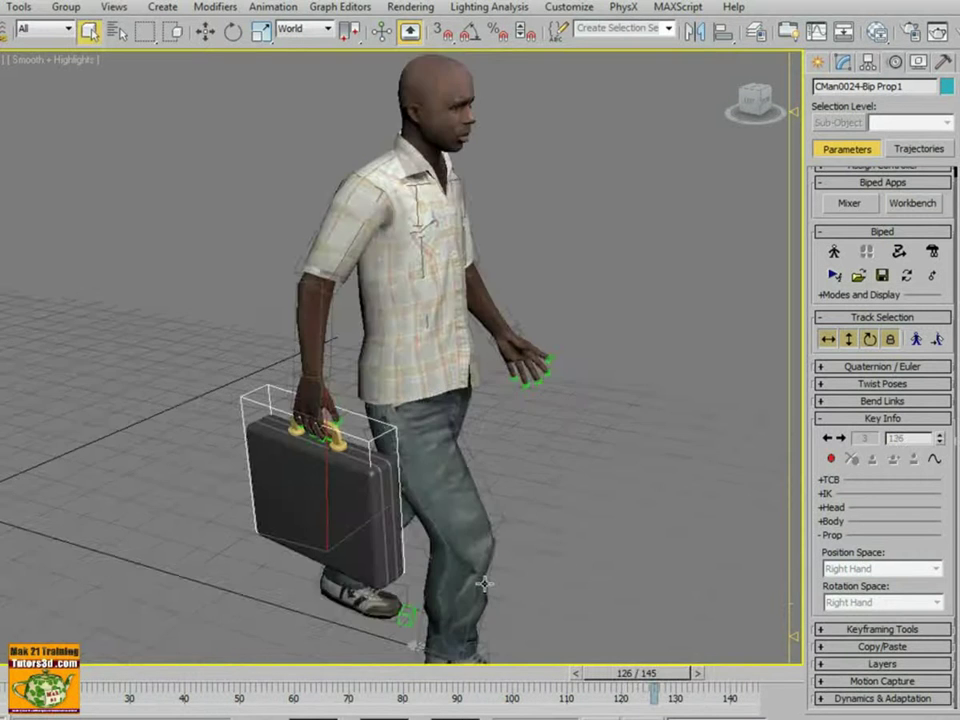
mouse_move(469, 570)
middle_down()
mouse_move(501, 563)
mouse_move(502, 574)
middle_up()
scroll(502, 574, down, 4)
scroll(502, 574, up, 4)
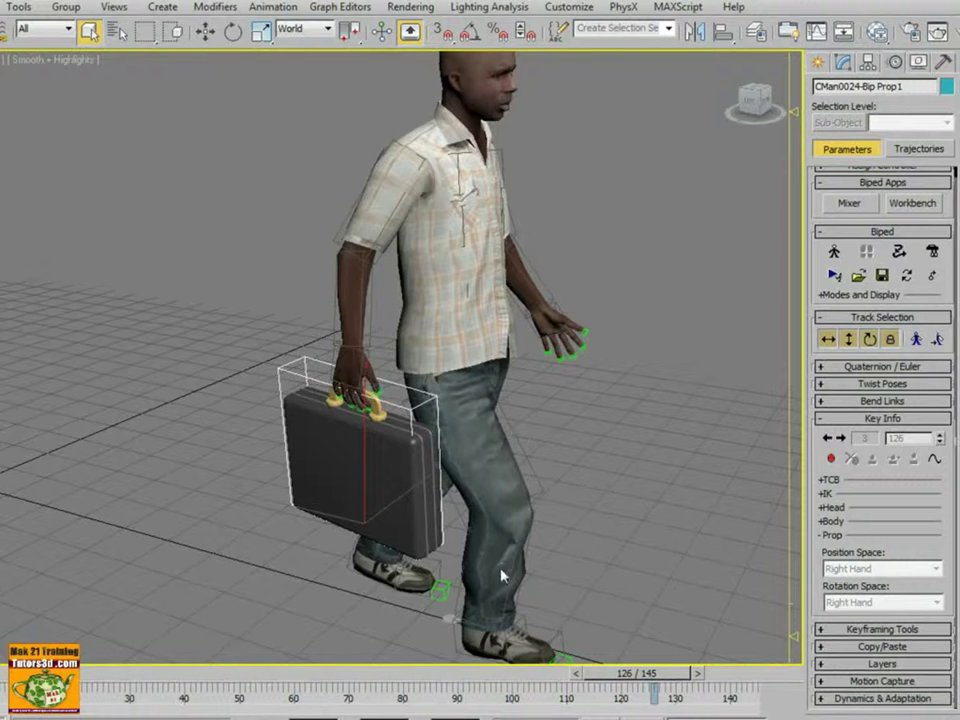
scroll(473, 571, down, 3)
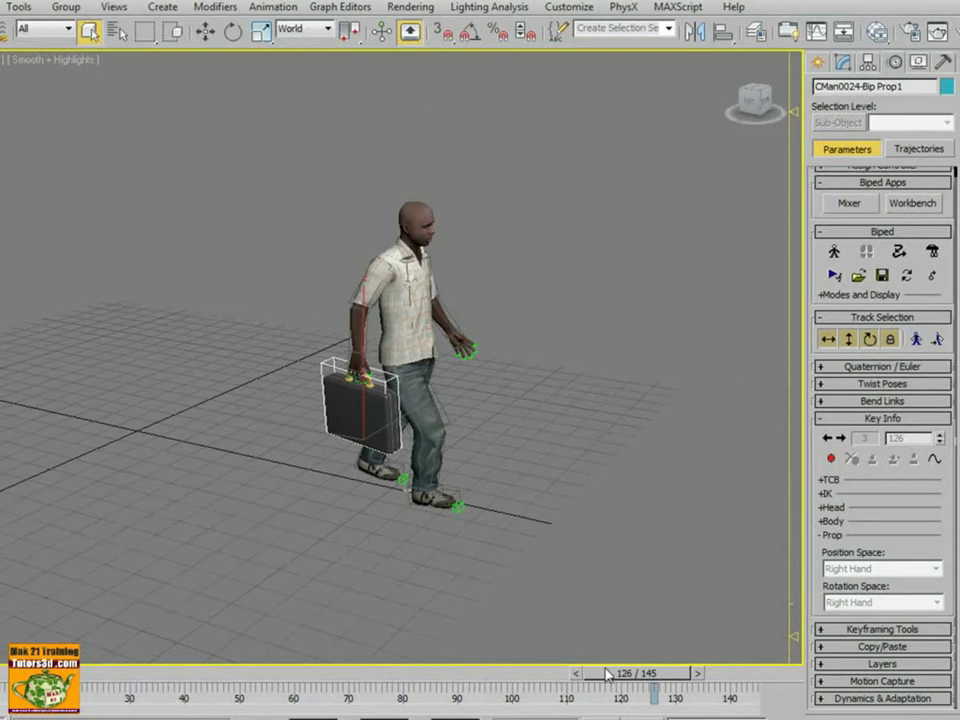
scroll(546, 595, up, 3)
scroll(546, 595, up, 2)
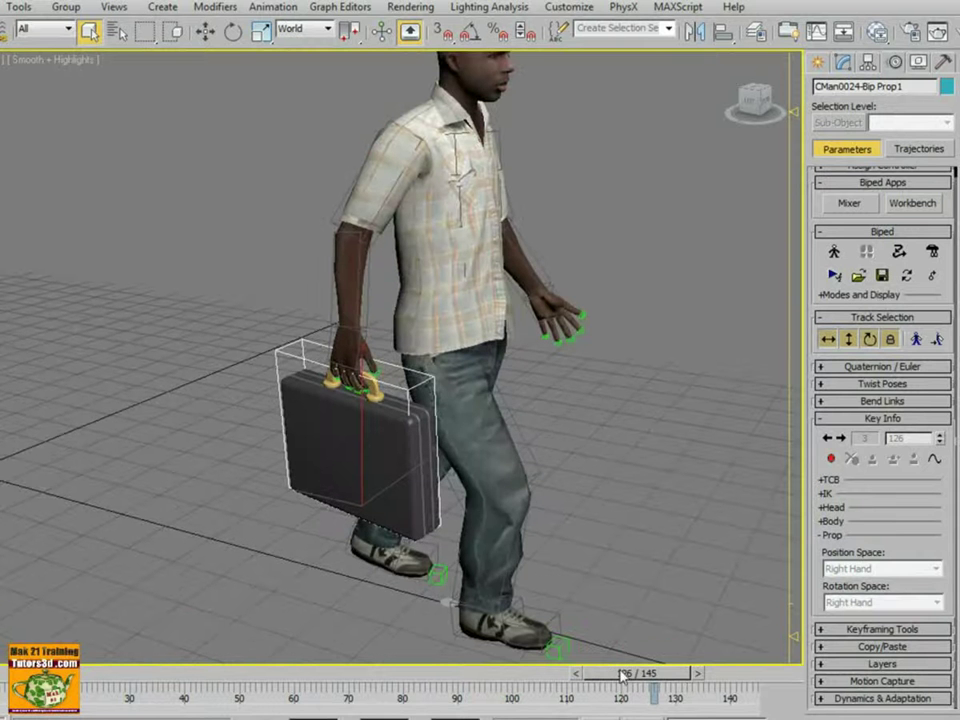
drag(622, 675, 688, 675)
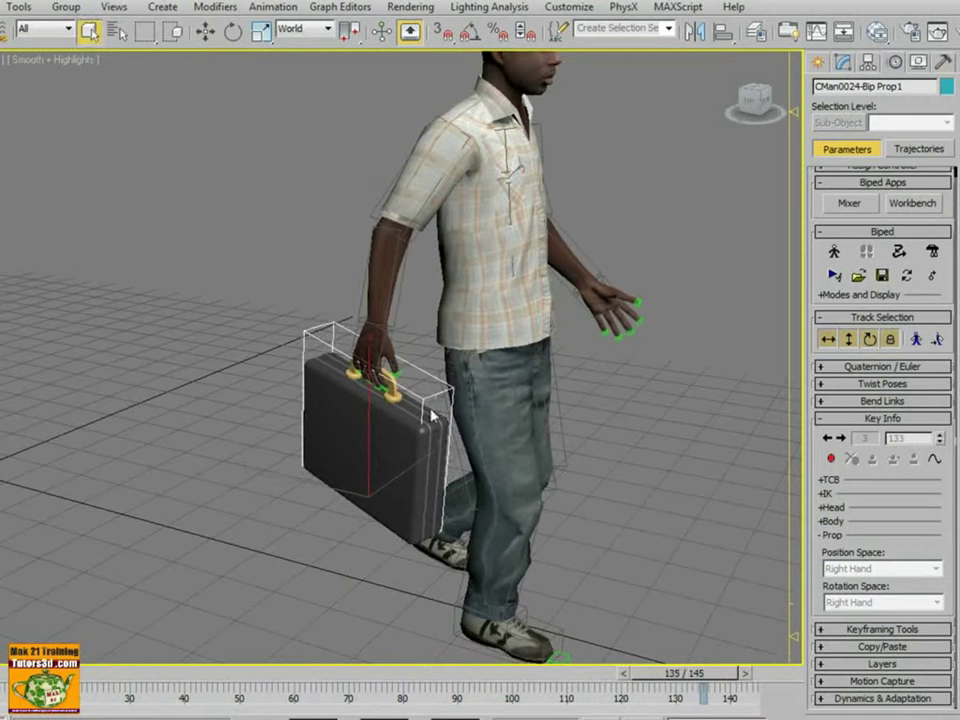
- Set both position and rotation space of the frame-135 prop key to World, then scrub ahead to check
click(830, 458)
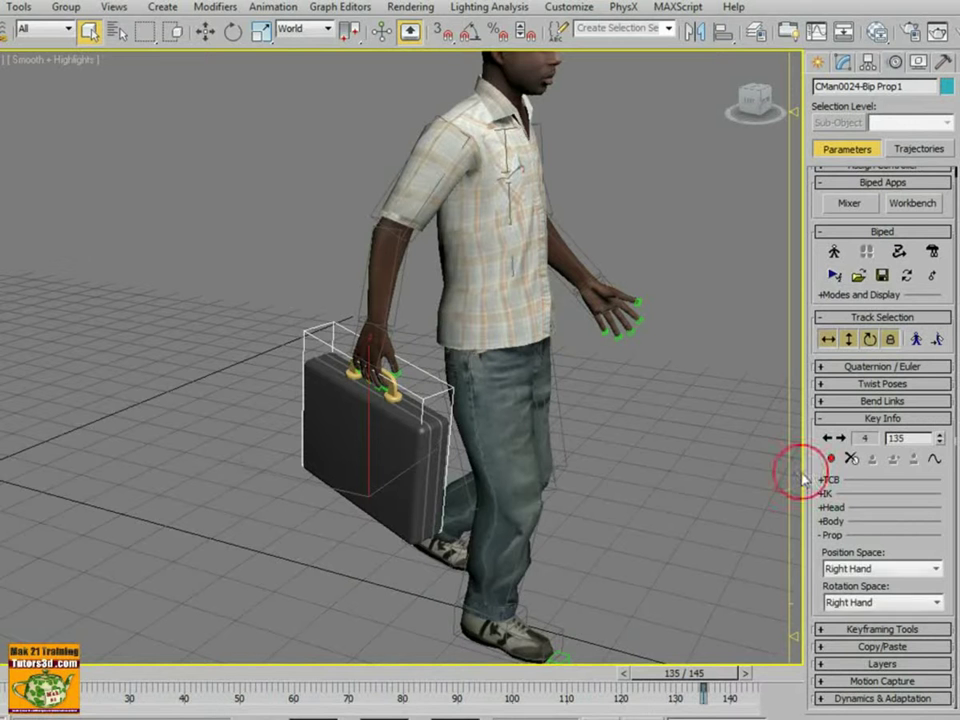
click(937, 568)
click(921, 582)
click(937, 602)
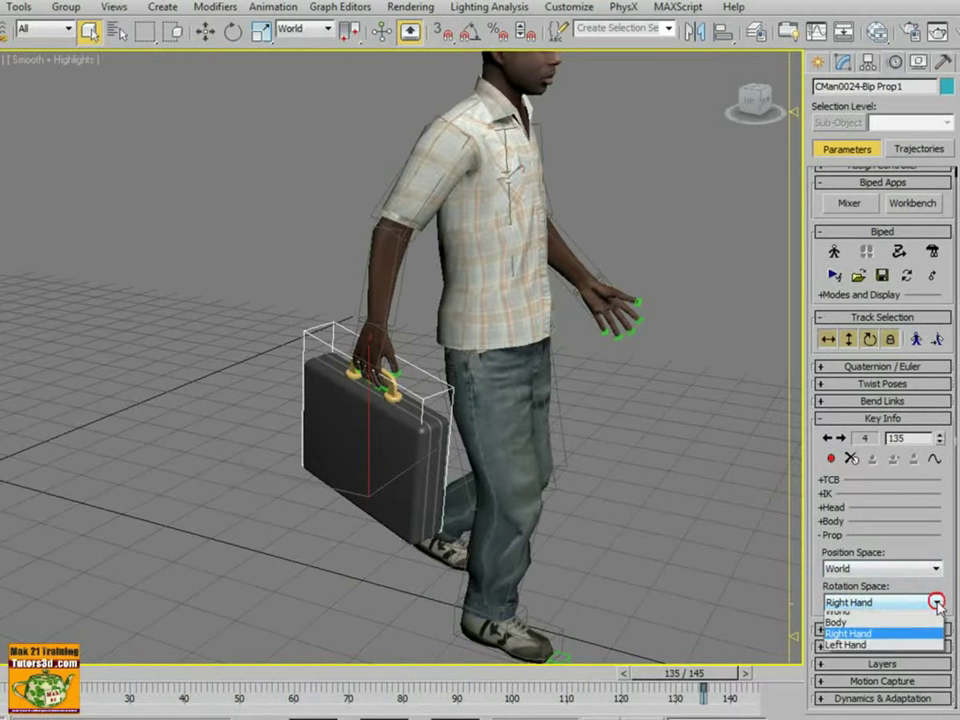
click(926, 612)
mouse_move(718, 674)
mouse_down()
mouse_move(742, 682)
mouse_move(630, 681)
mouse_move(744, 681)
mouse_up()
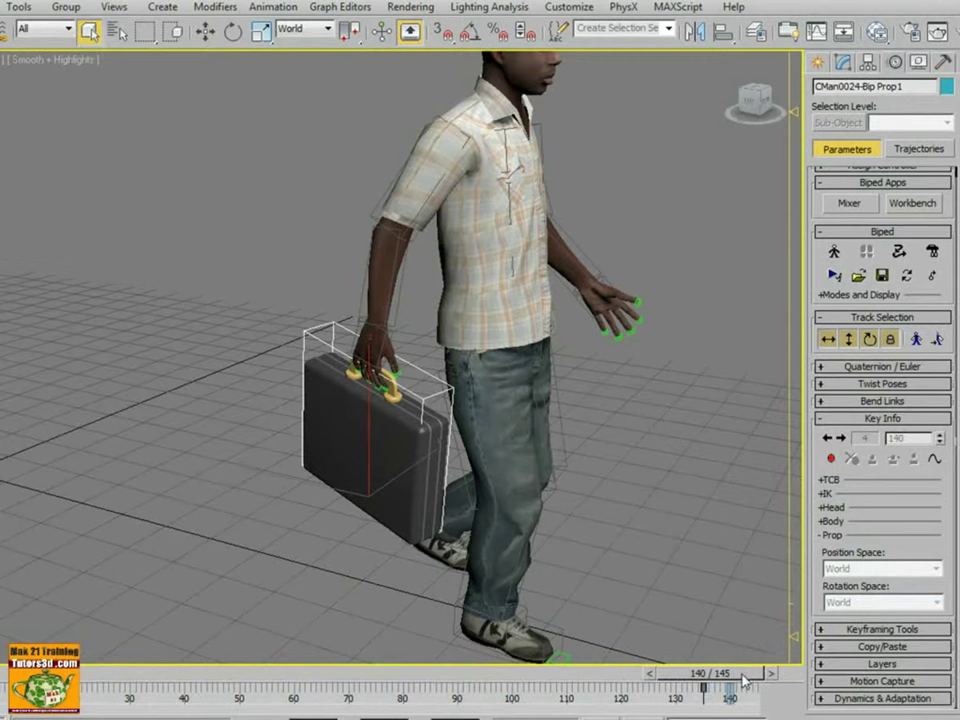